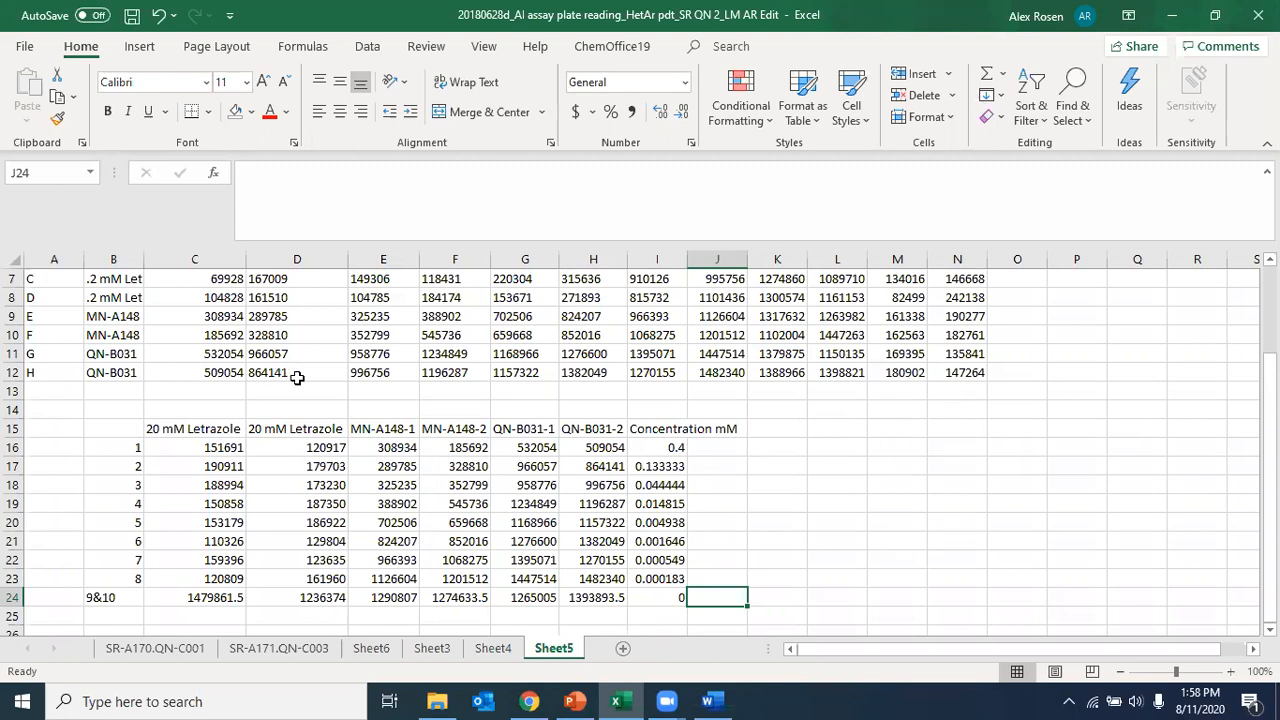
Step: Examine the rearranged plate readings and the concentration column in the lower table of Sheet5, starting with the first 20 mM Letrazole column
left_click_drag(140, 428, 654, 597)
left_click(830, 554)
left_click_drag(228, 447, 745, 600)
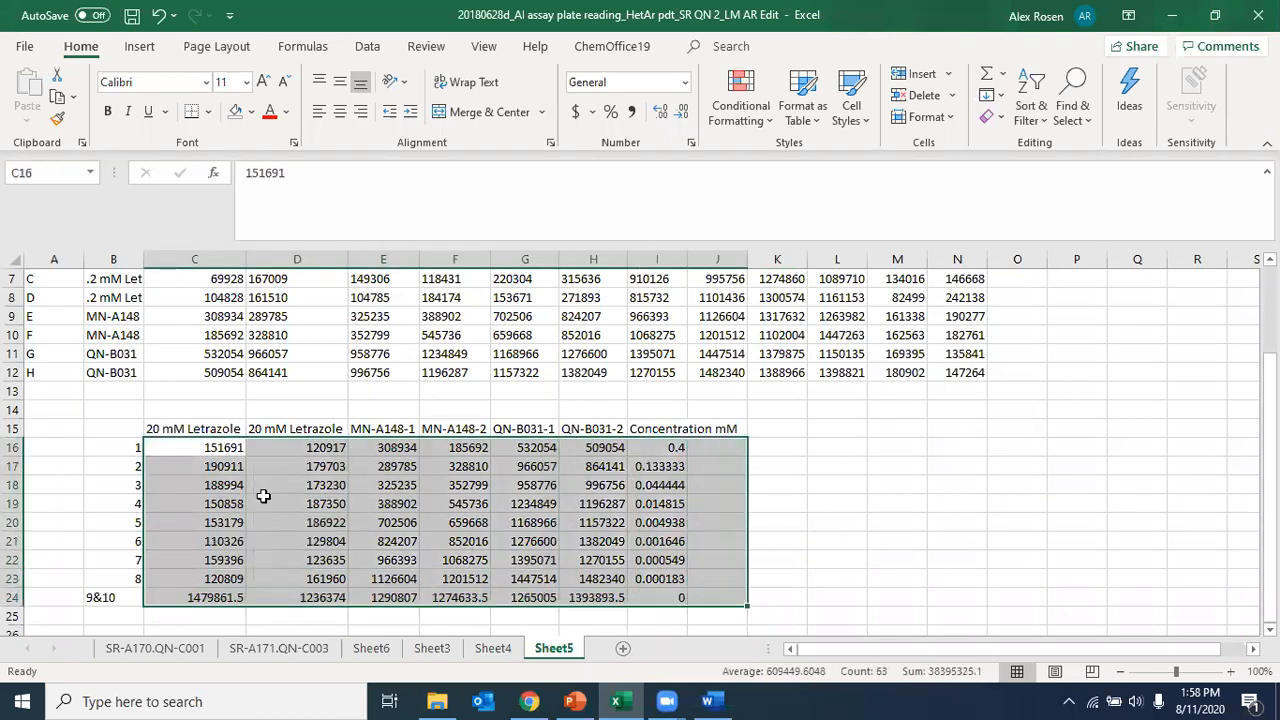
left_click(196, 411)
left_click(197, 450)
left_click_drag(194, 494, 177, 575)
left_click(196, 455)
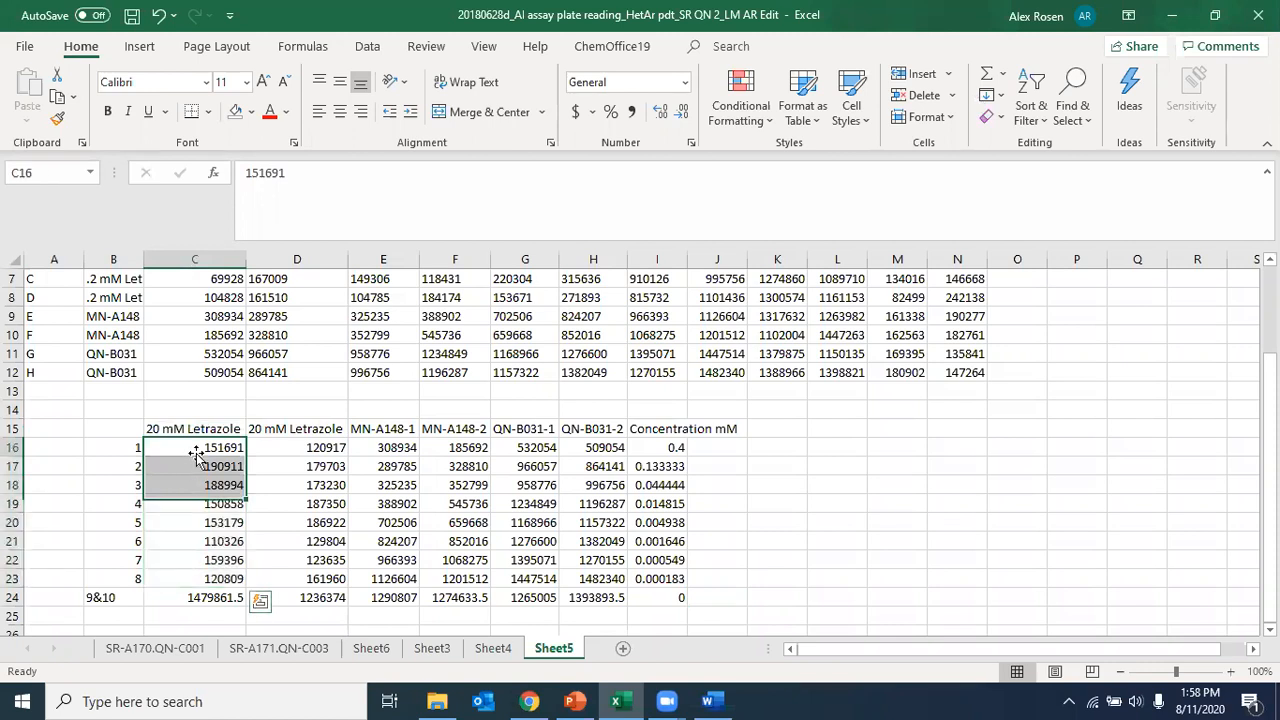
double_click(196, 455)
left_click(195, 455)
left_click(194, 460)
left_click(188, 528)
left_click(193, 450)
left_click(192, 412)
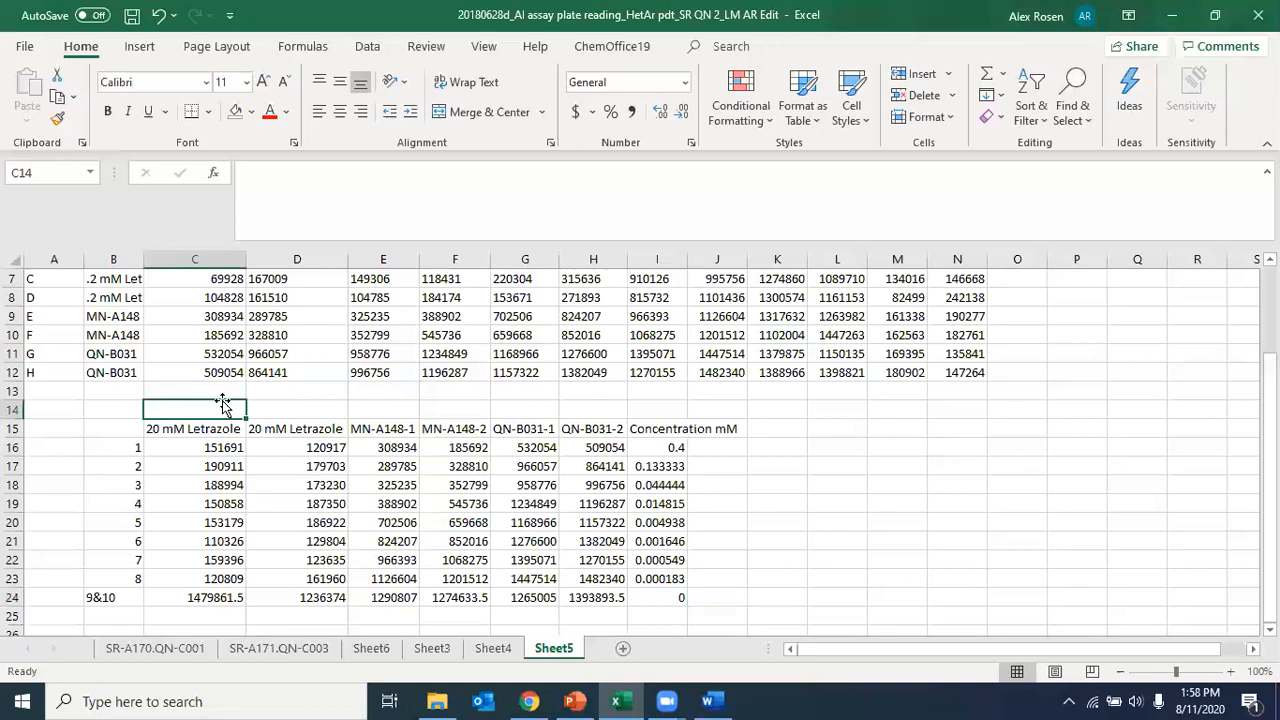
Step: Compare the plate's two 20 mM Letrazole rows and its column numbers with the rearranged table below
scroll(222, 403, "up", 2)
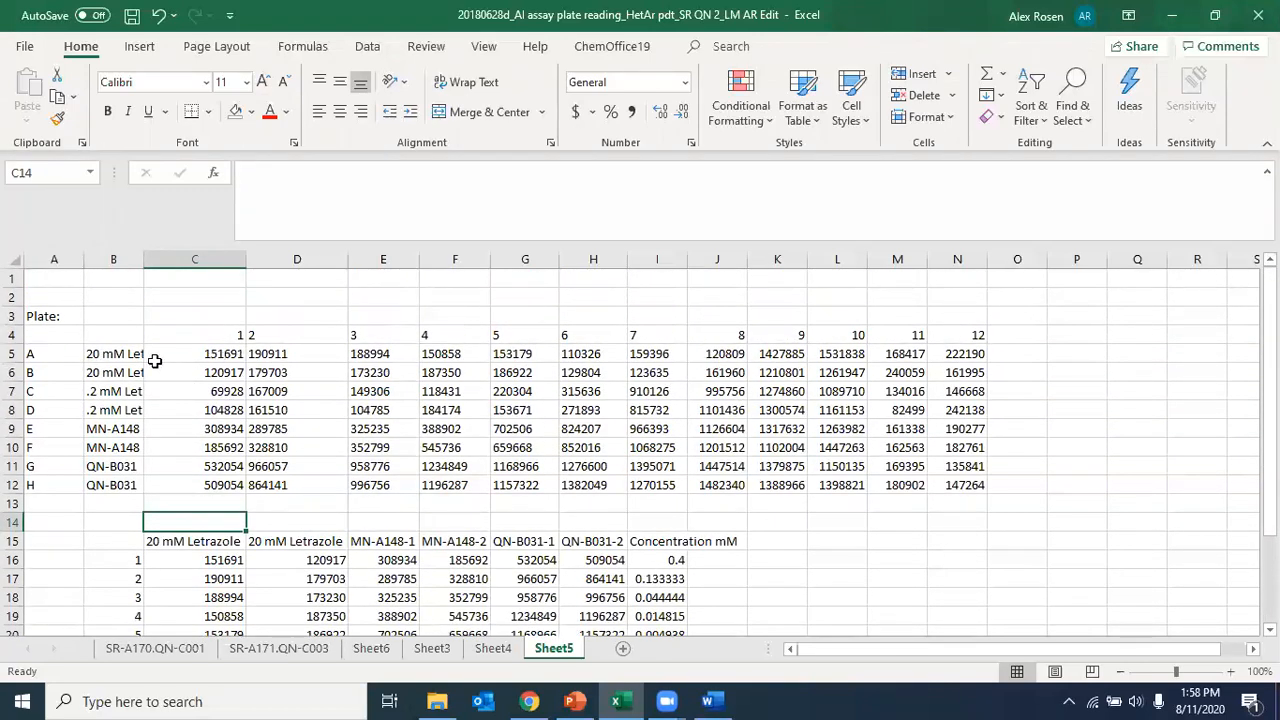
left_click_drag(165, 356, 795, 372)
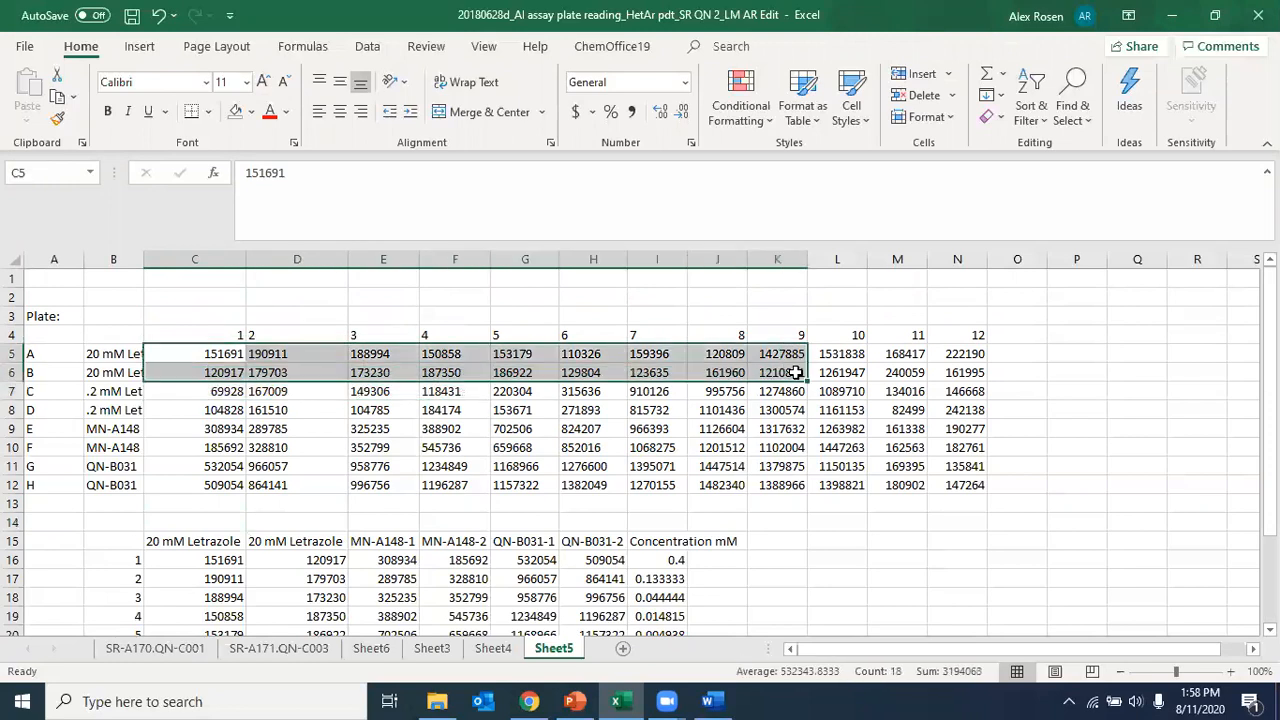
left_click_drag(236, 334, 957, 335)
scroll(760, 598, "down", 2)
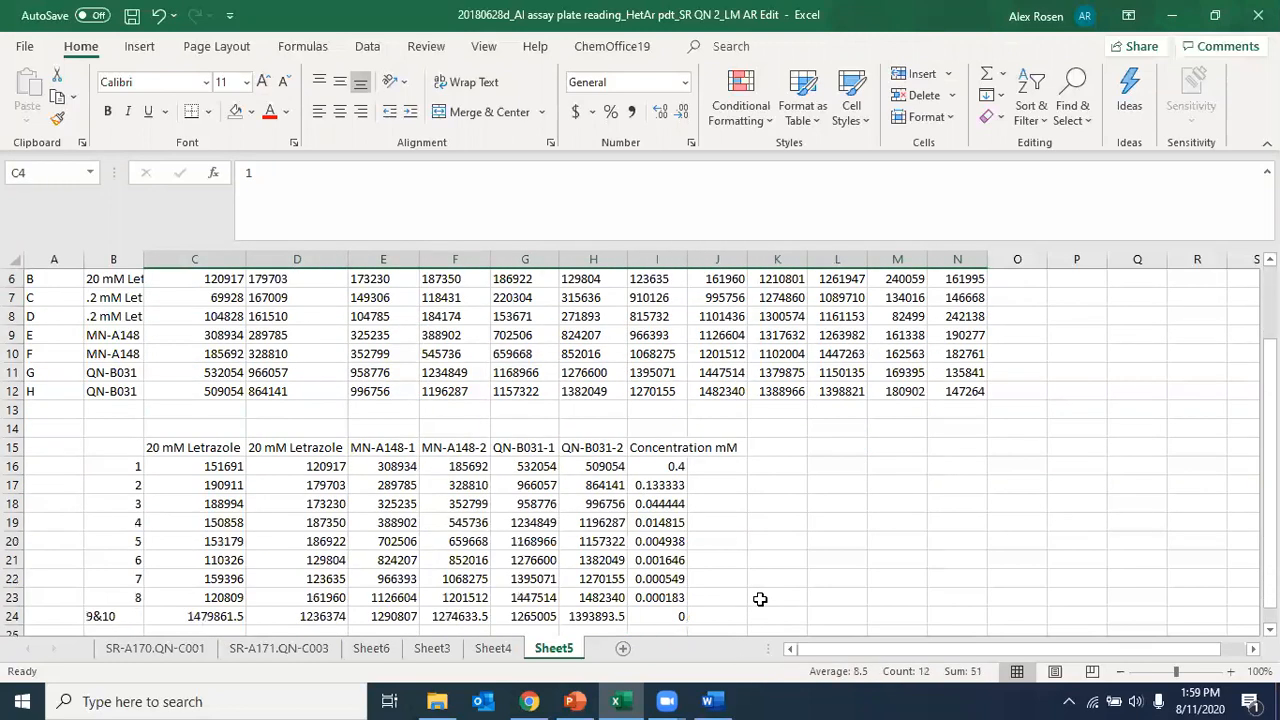
scroll(760, 599, "up", 2)
left_click(221, 326)
left_click(219, 318)
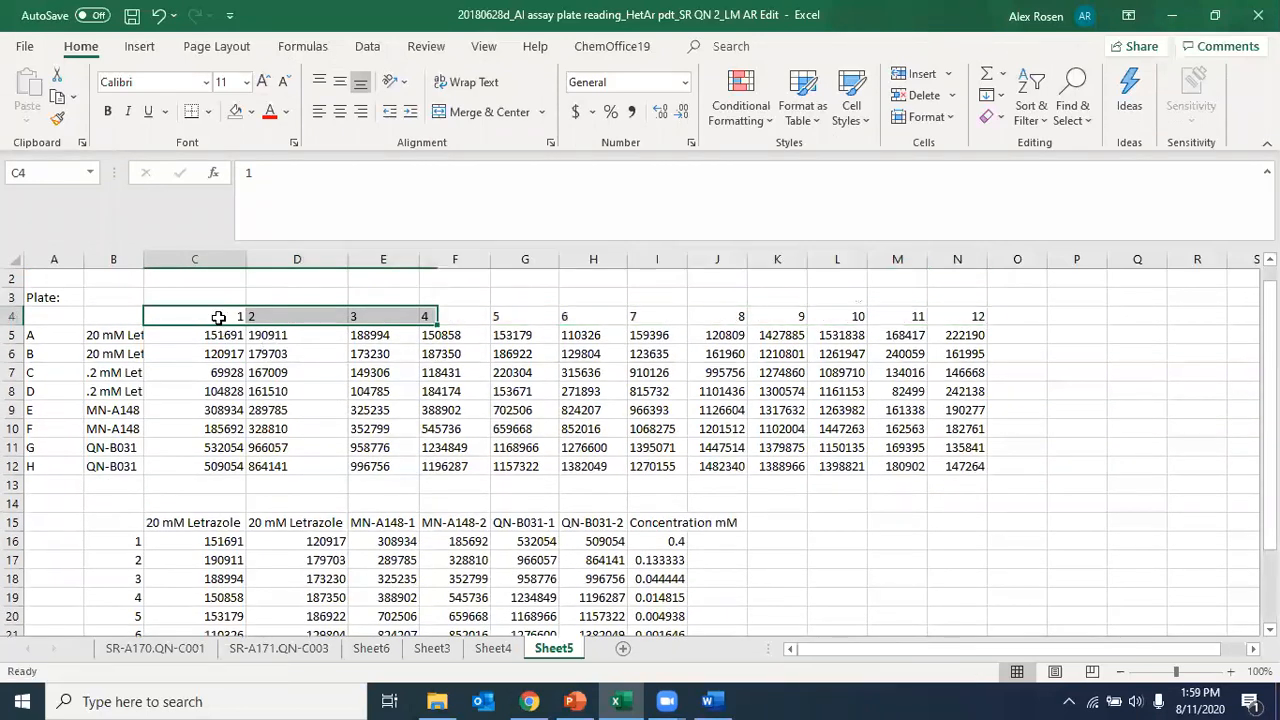
double_click(219, 318)
left_click(545, 316)
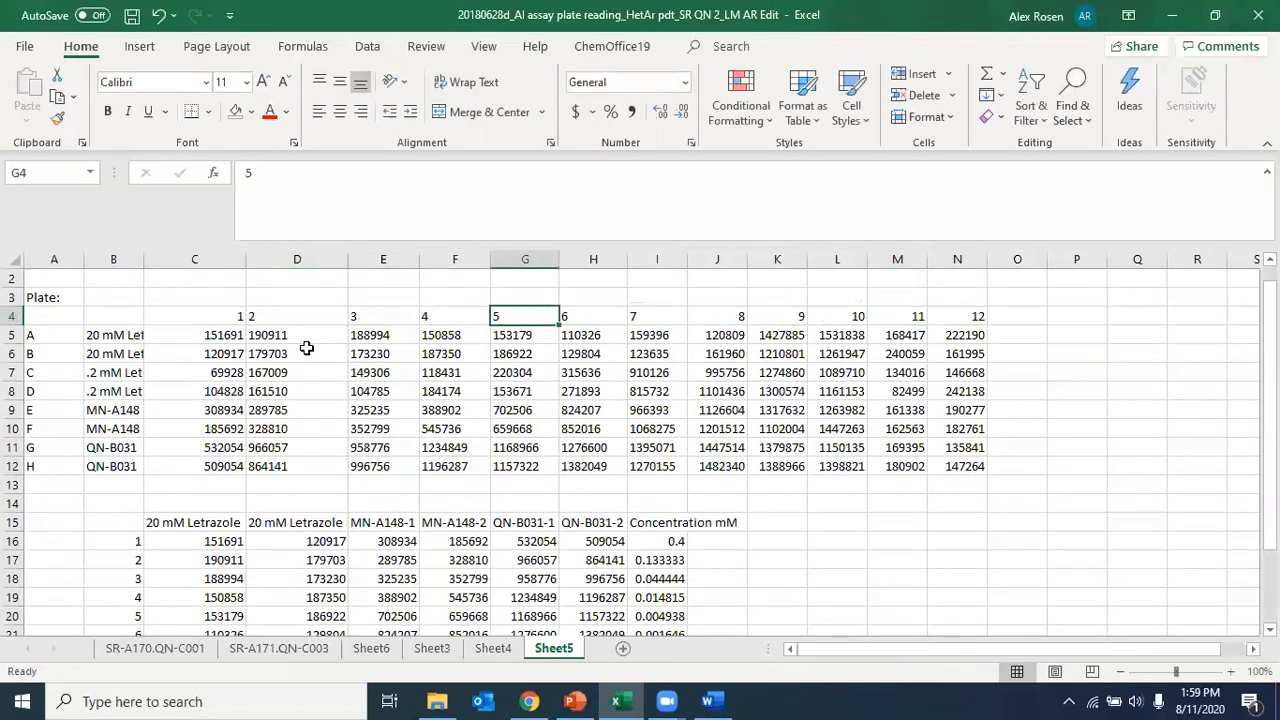
left_click(208, 316)
left_click_drag(426, 316, 737, 317)
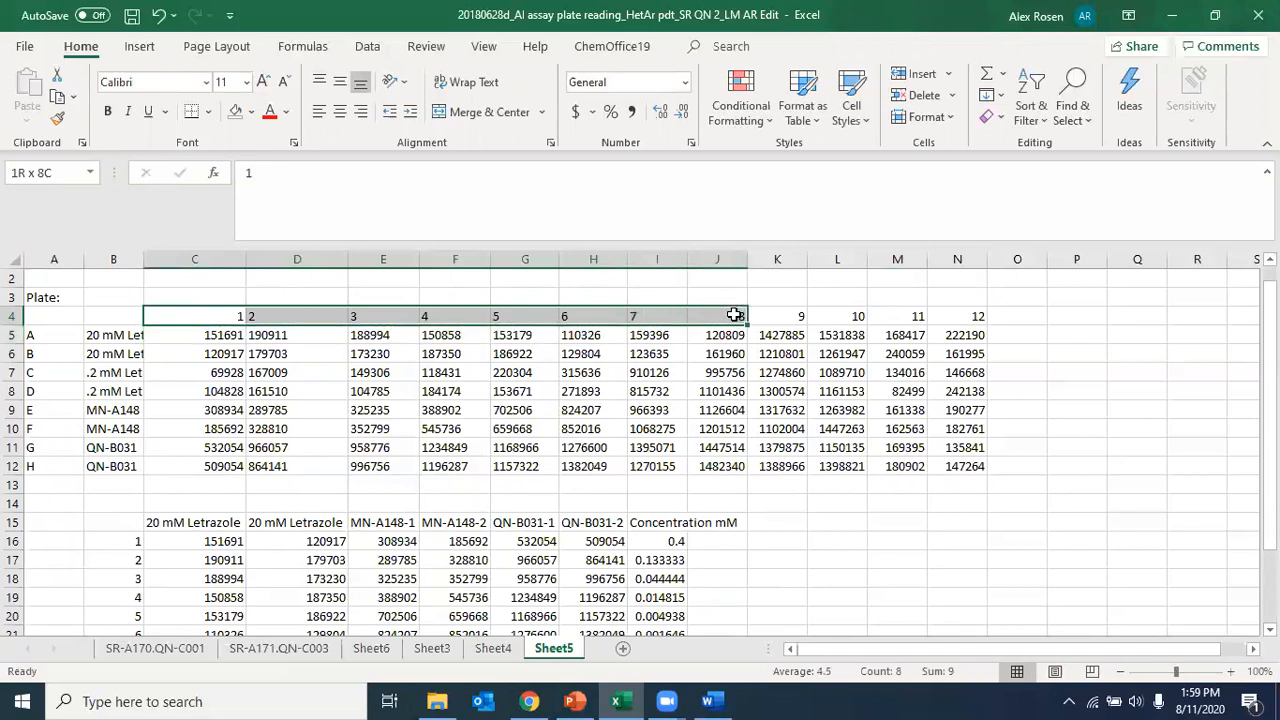
left_click(851, 572)
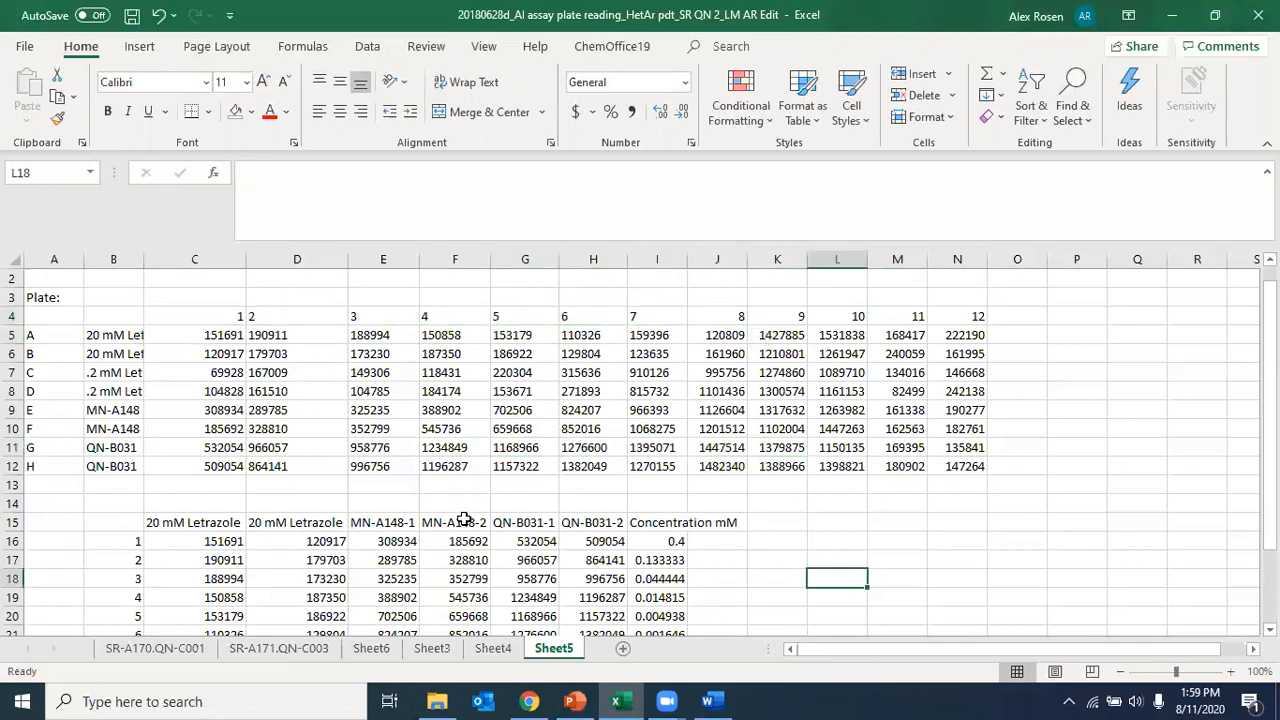
Step: Examine plate columns 9 and 10 and columns 11 and 12 against the rows of the rearranged table
scroll(464, 519, "down", 1)
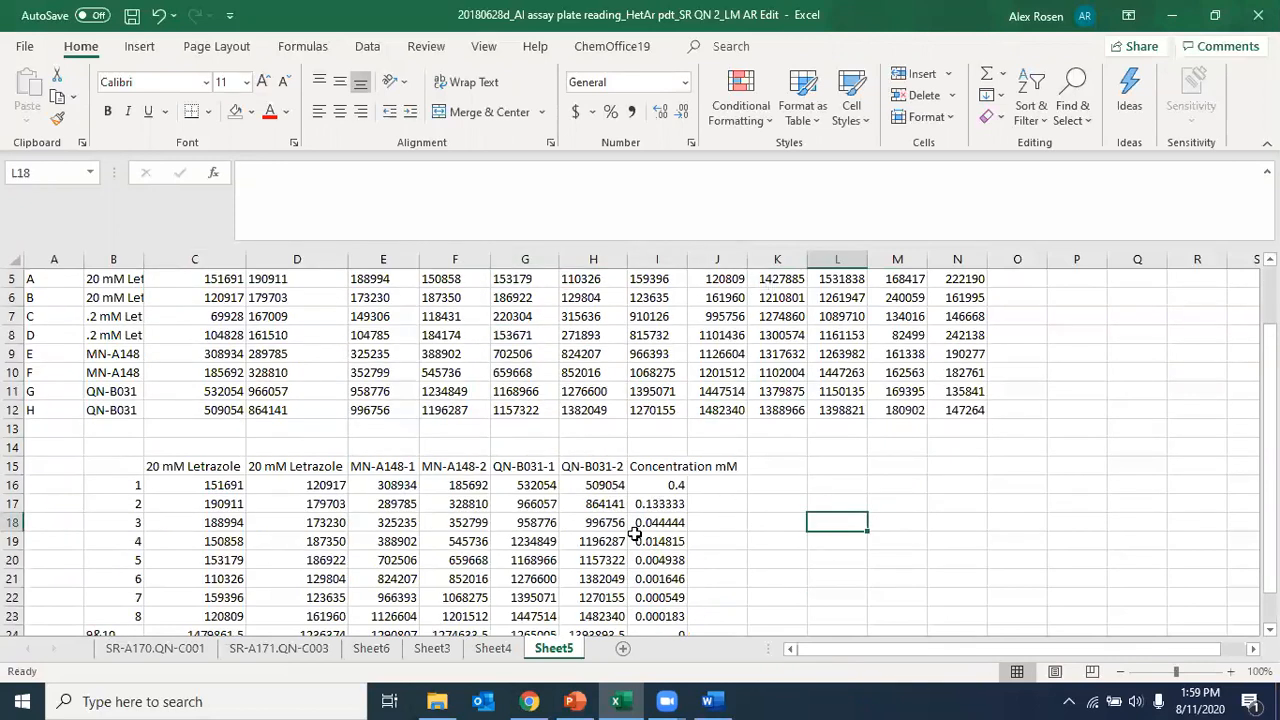
scroll(635, 540, "down", 1)
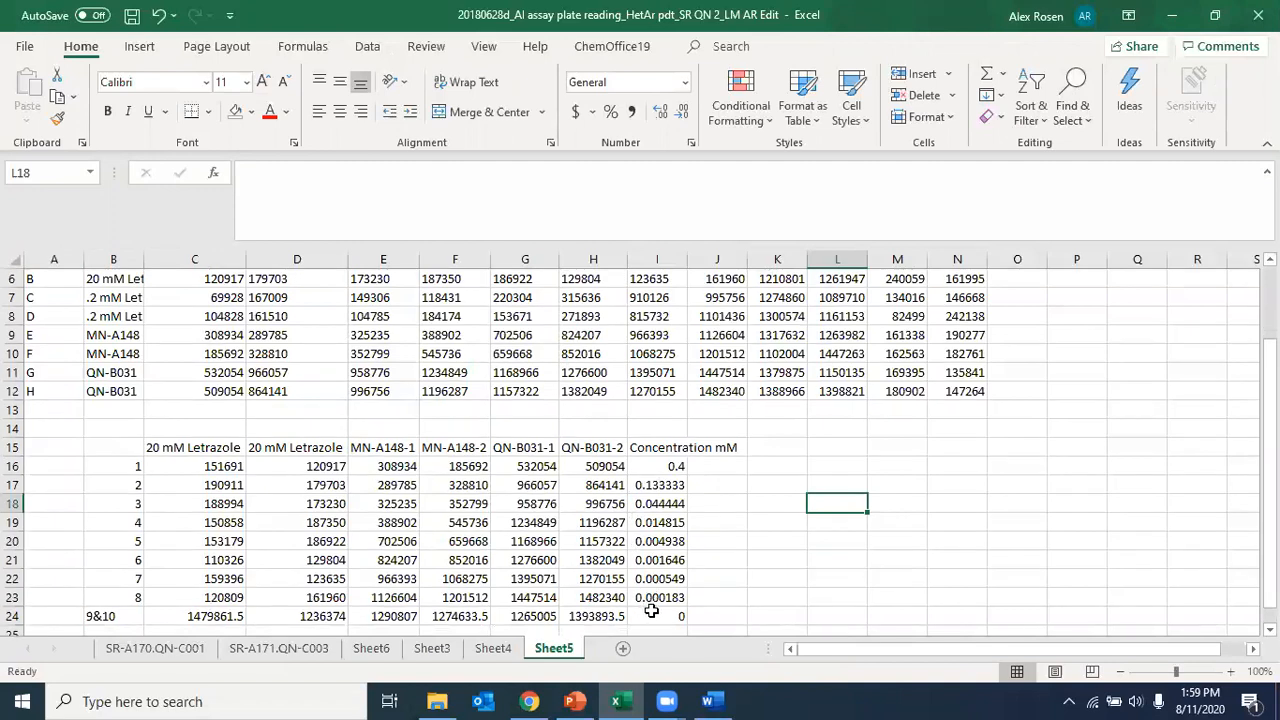
scroll(357, 597, "up", 1)
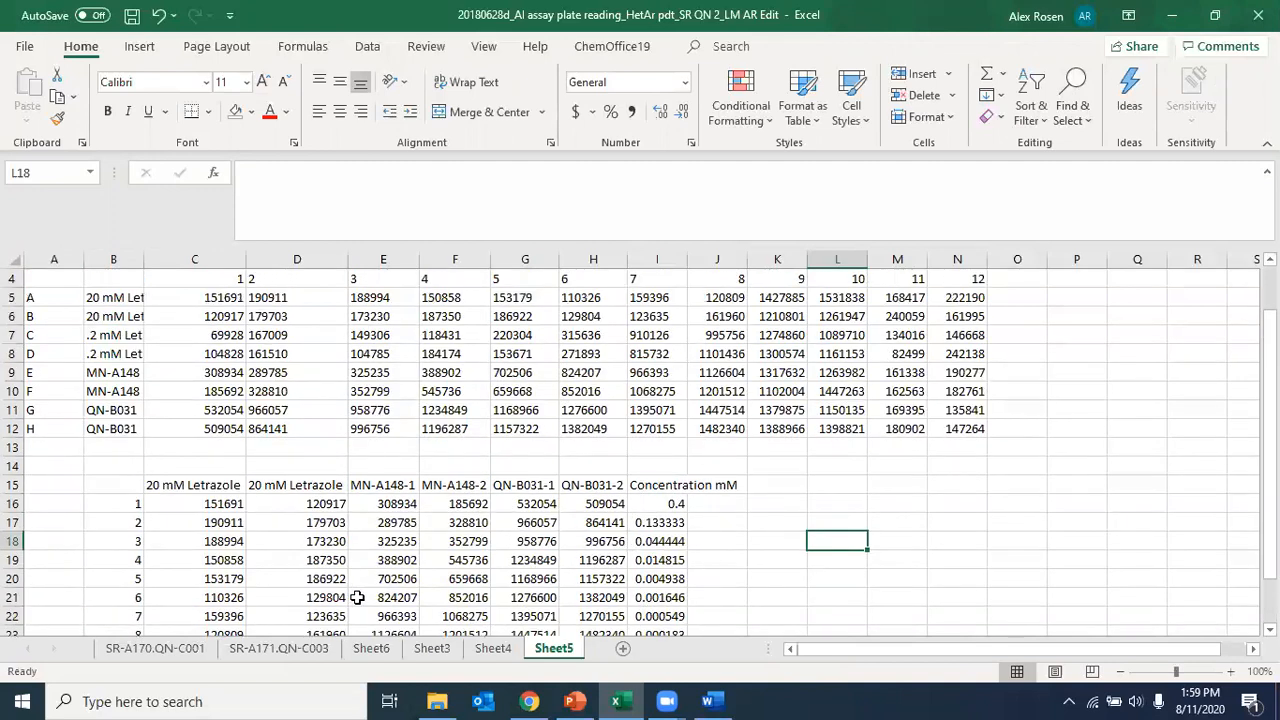
scroll(375, 422, "up", 1)
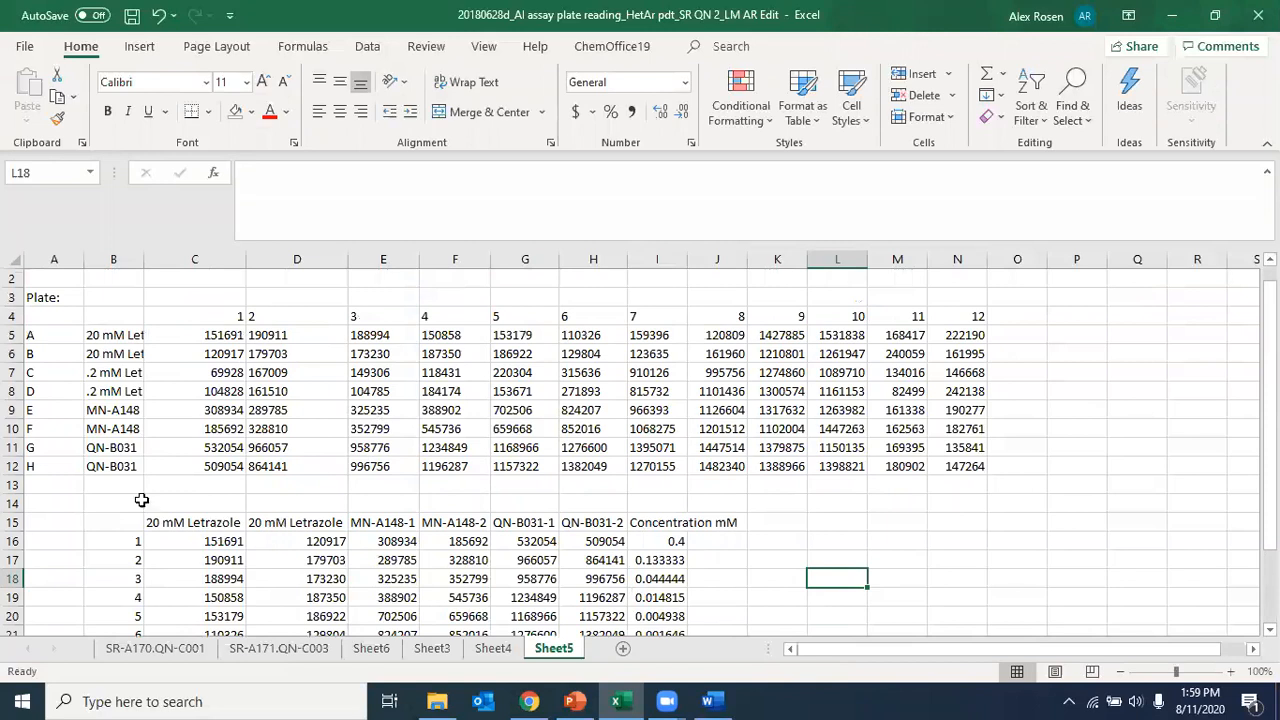
left_click_drag(784, 320, 821, 470)
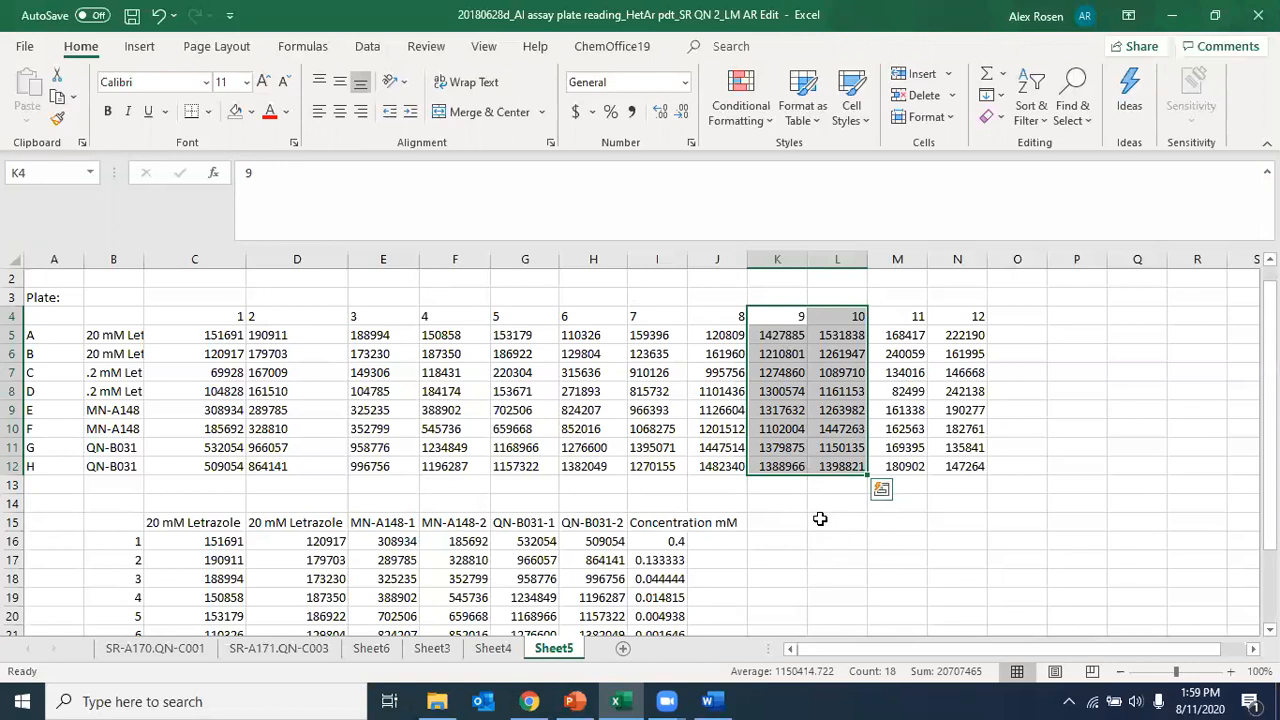
left_click(908, 550)
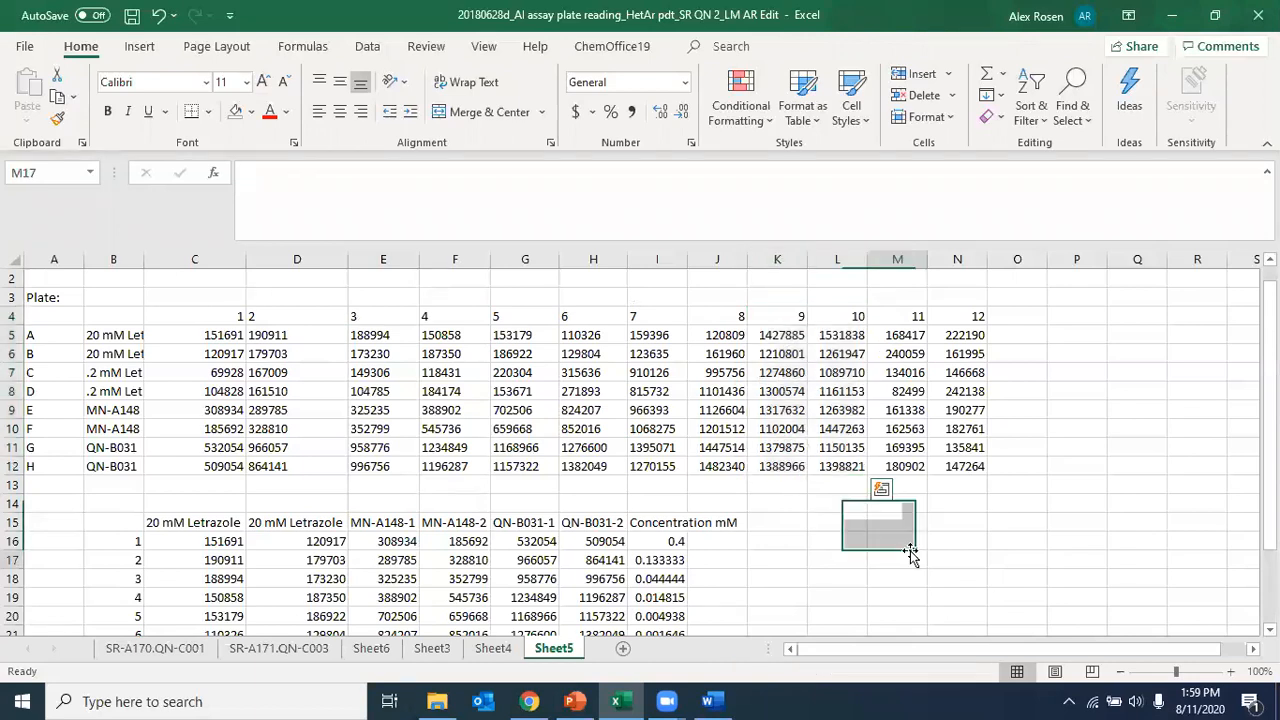
left_click(920, 317)
left_click_drag(920, 320, 955, 468)
left_click(812, 558)
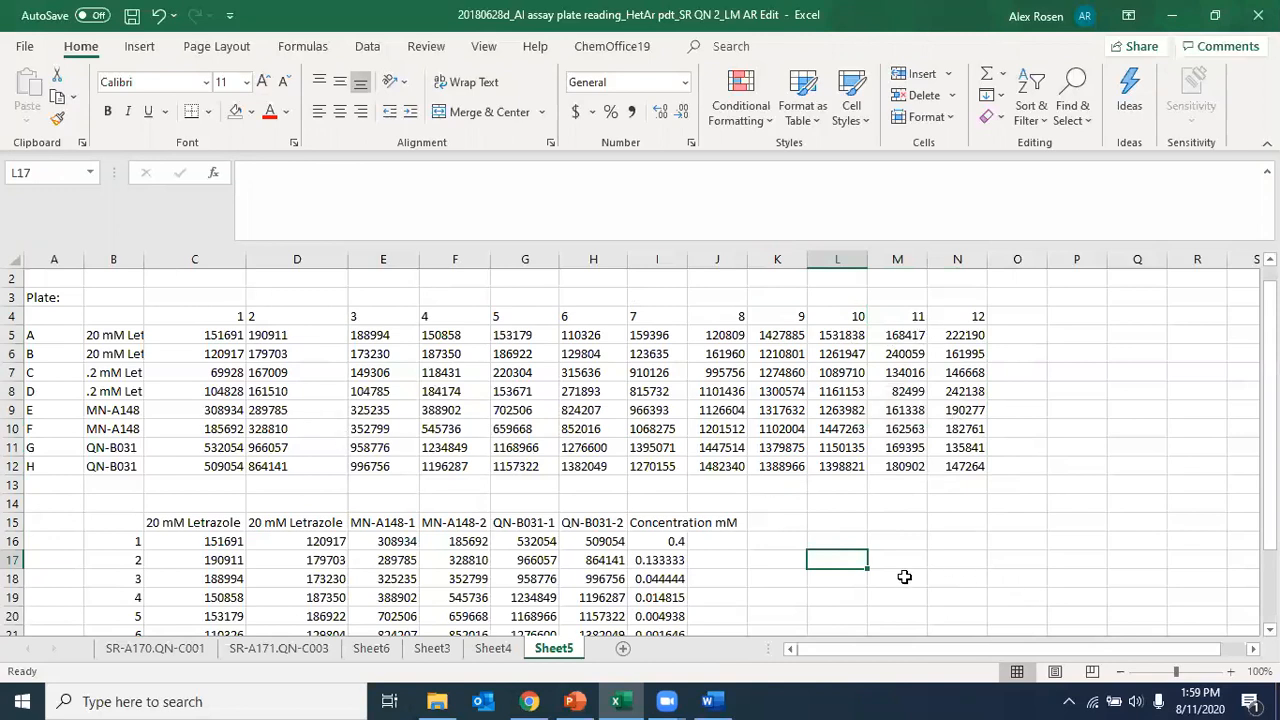
scroll(904, 577, "down", 1)
scroll(904, 577, "up", 1)
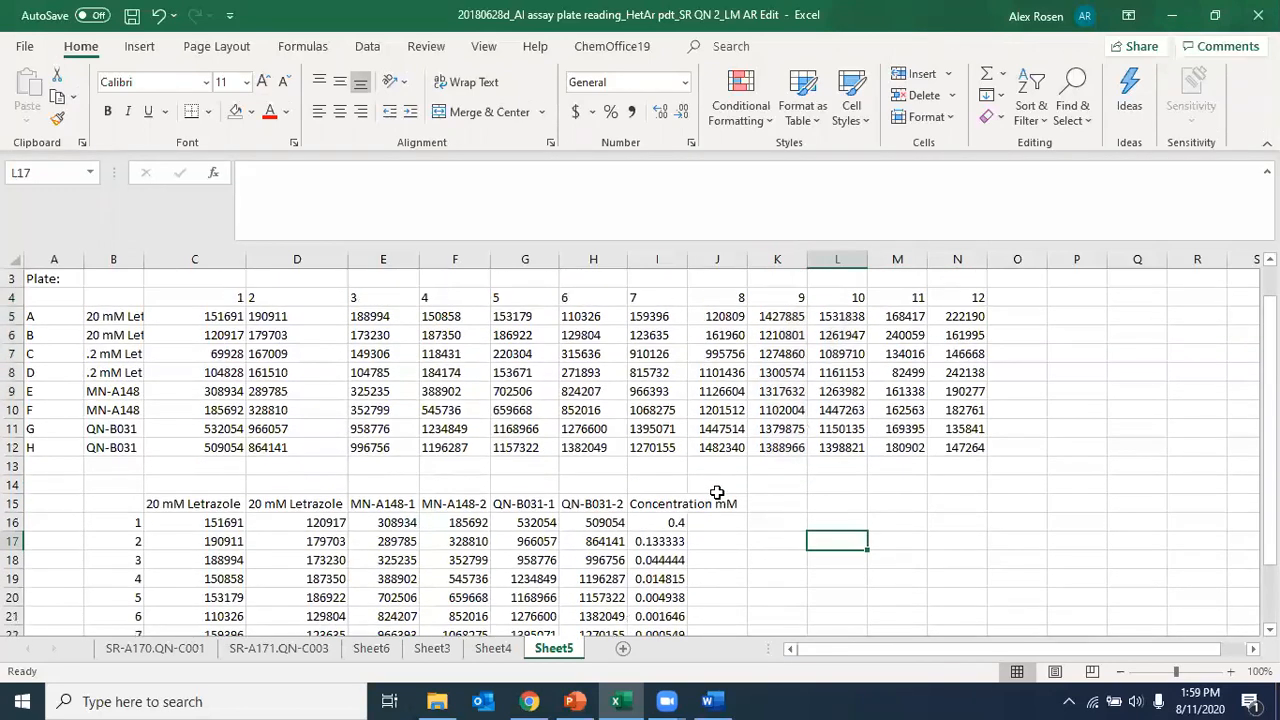
scroll(920, 582, "down", 1)
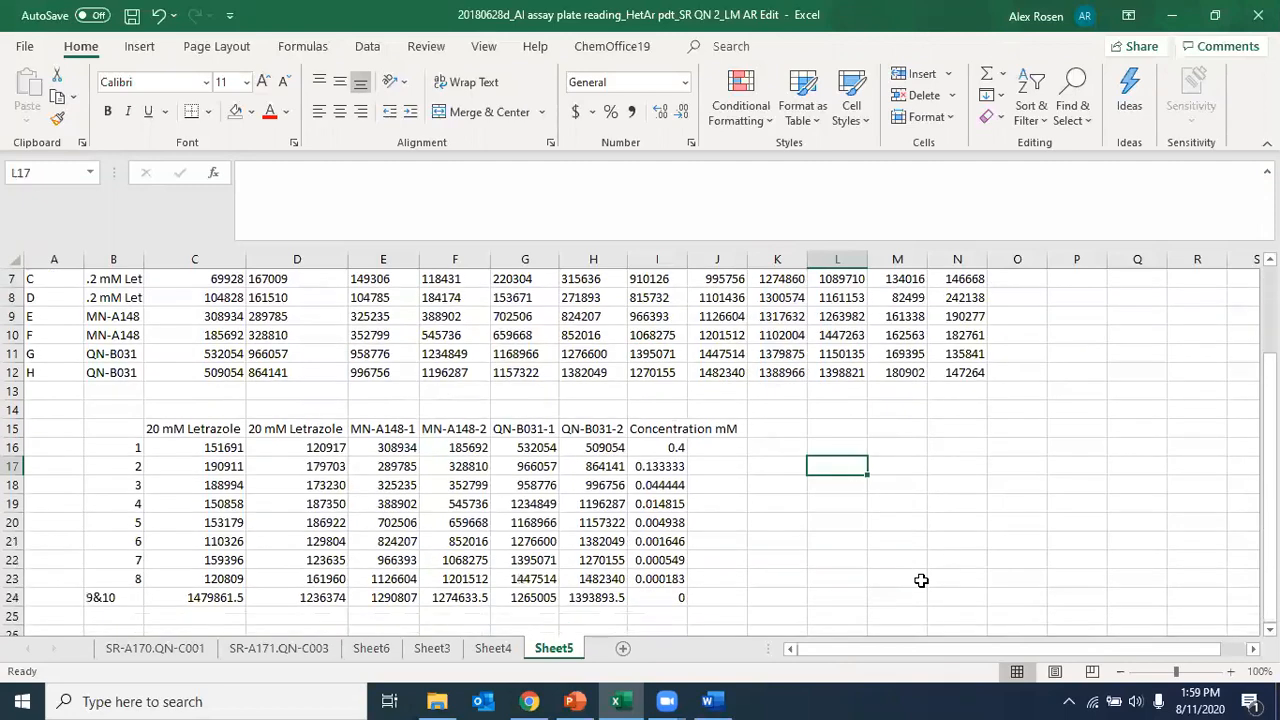
Step: Minimize the open windows to reach the desktop and launch SigmaPlot 14.0
left_click(1173, 13)
left_click(1173, 12)
left_click(1172, 11)
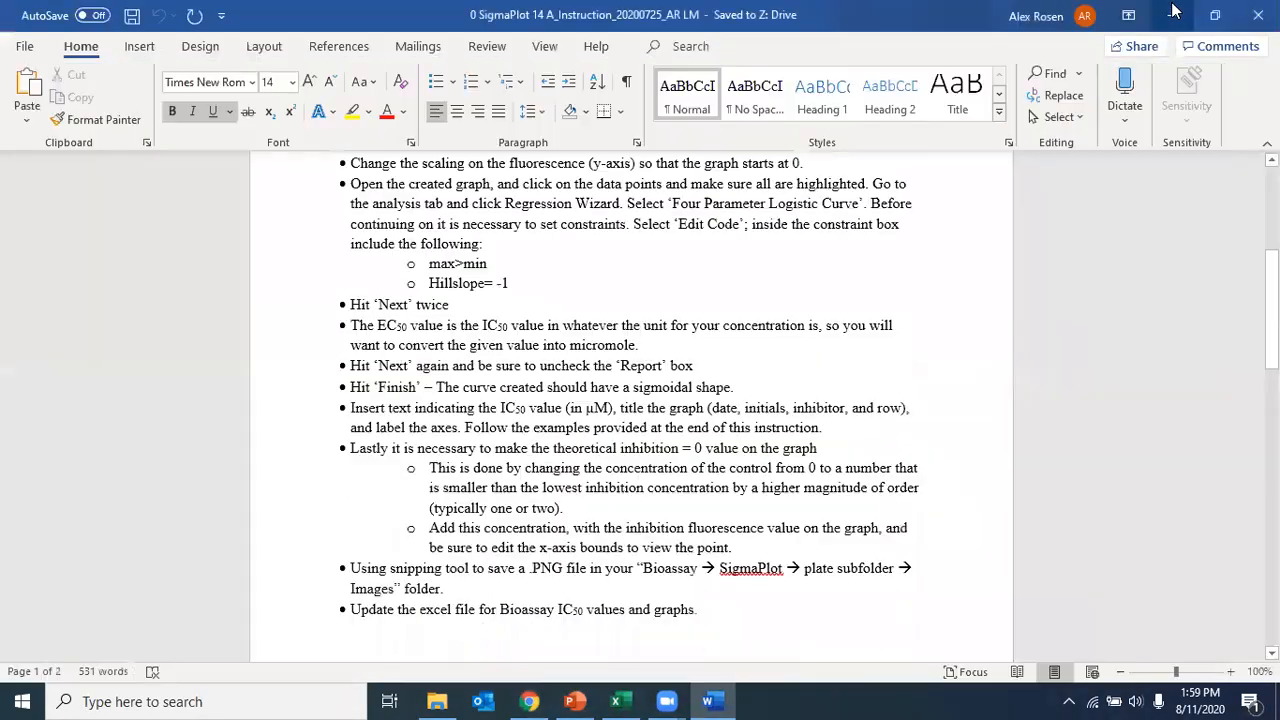
left_click(1172, 12)
left_click(899, 14)
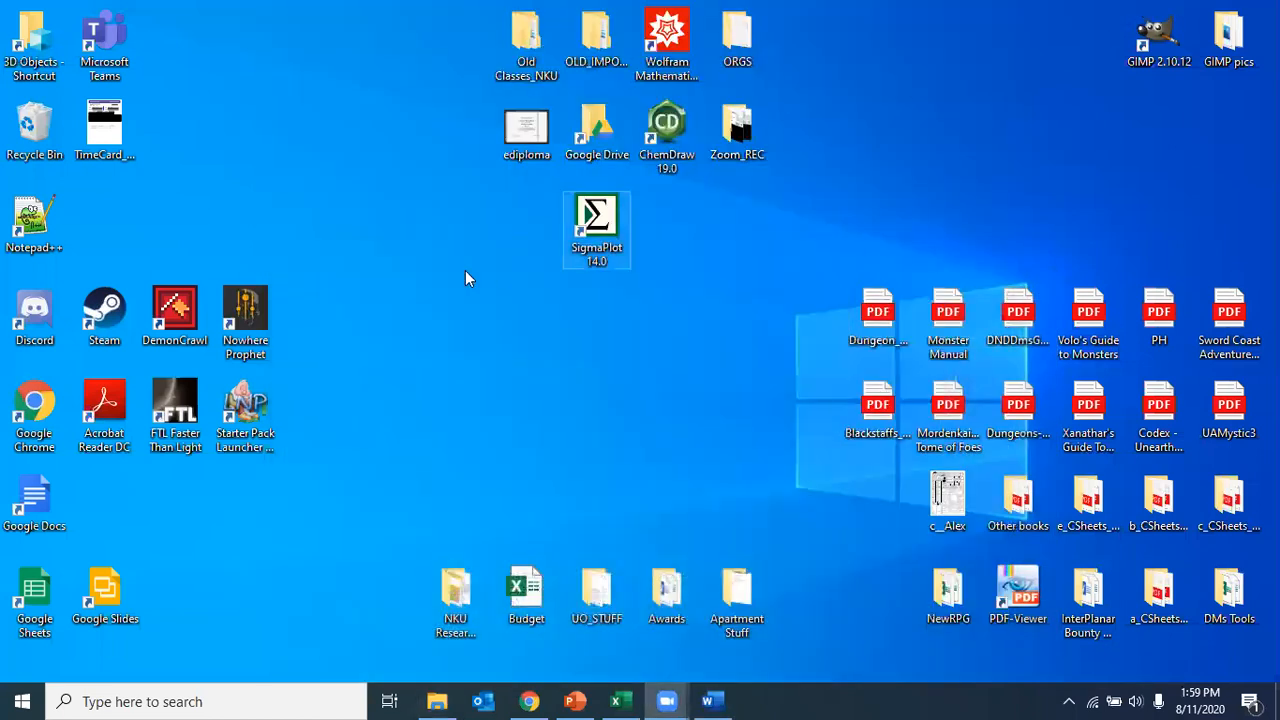
double_click(605, 249)
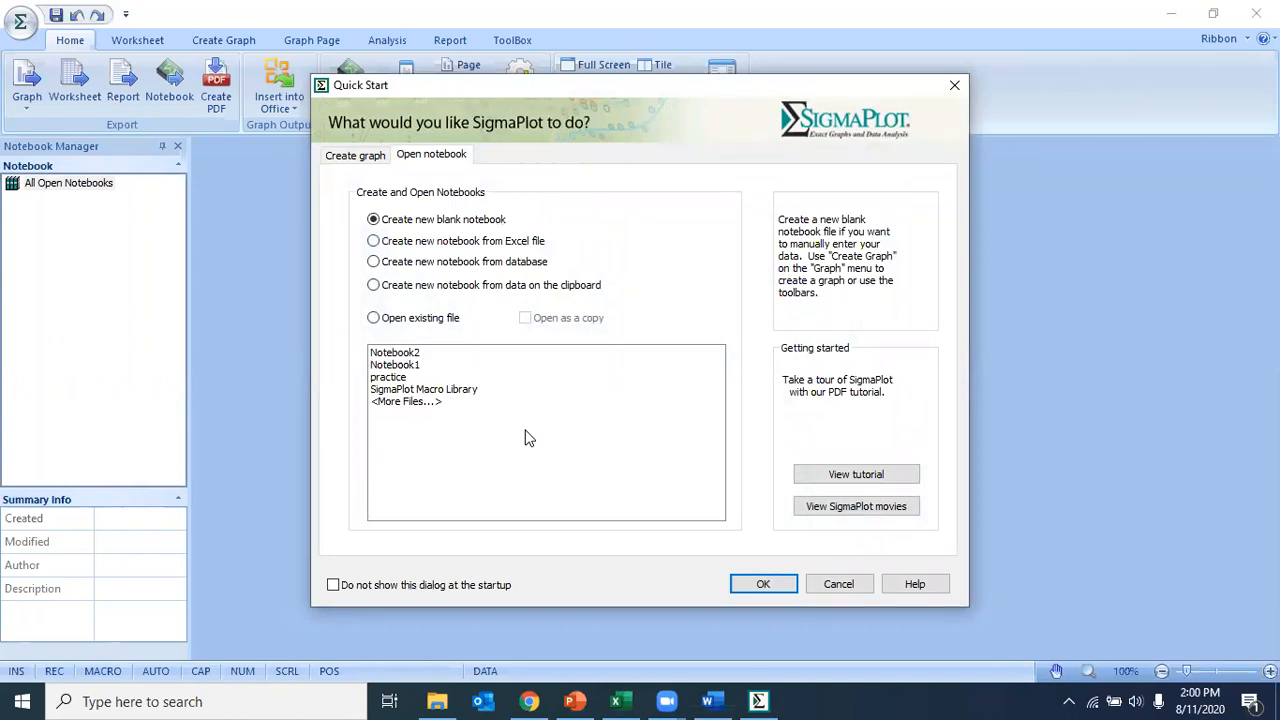
Step: Create a new blank notebook from the Quick Start dialog
left_click(398, 320)
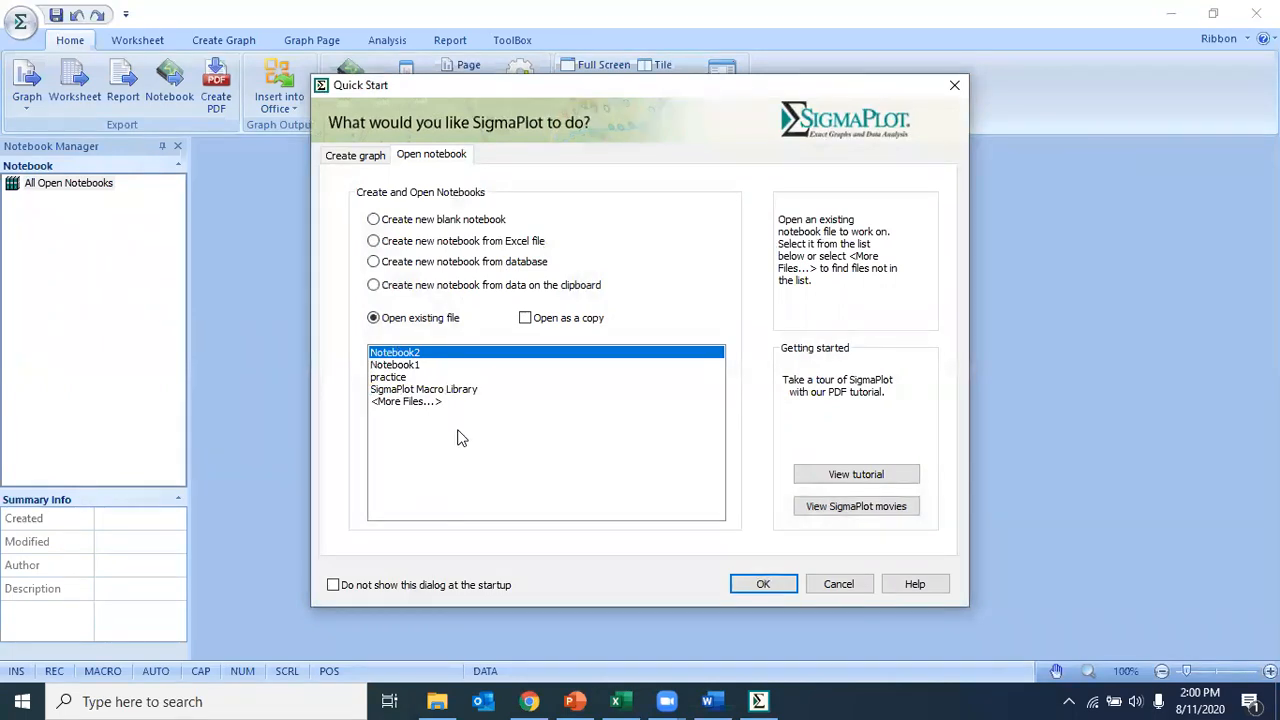
left_click(387, 223)
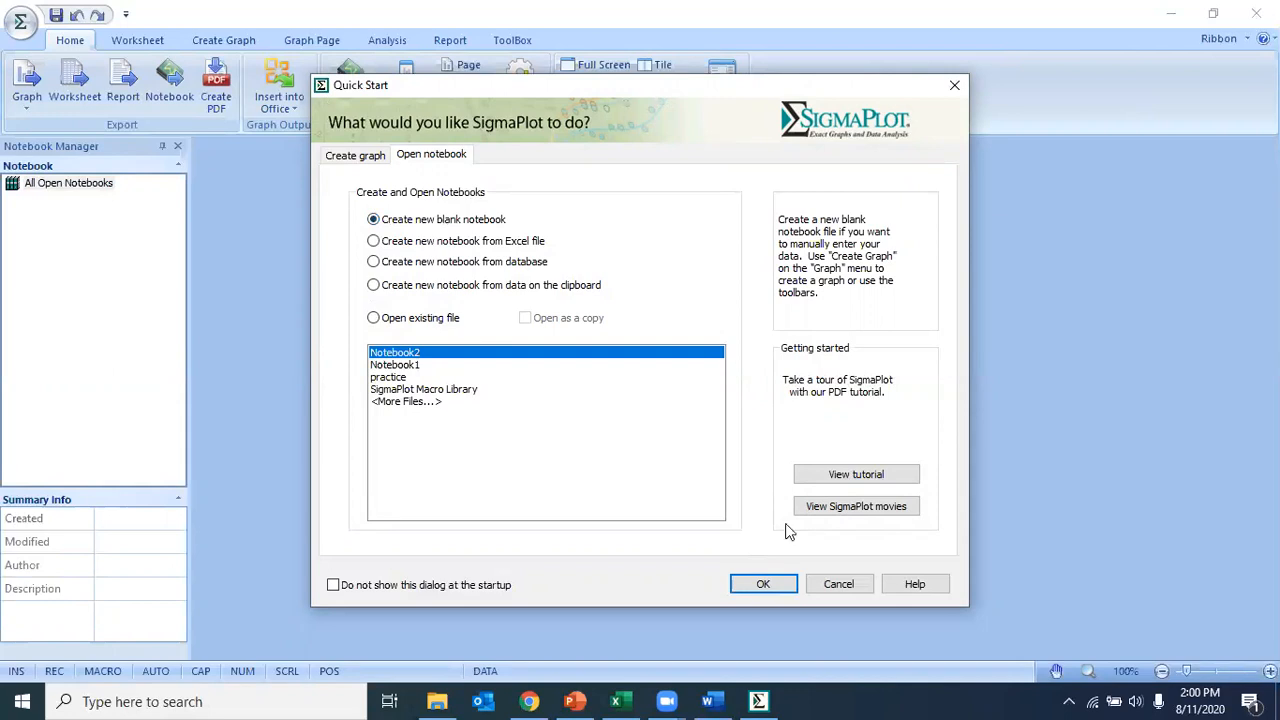
left_click(766, 587)
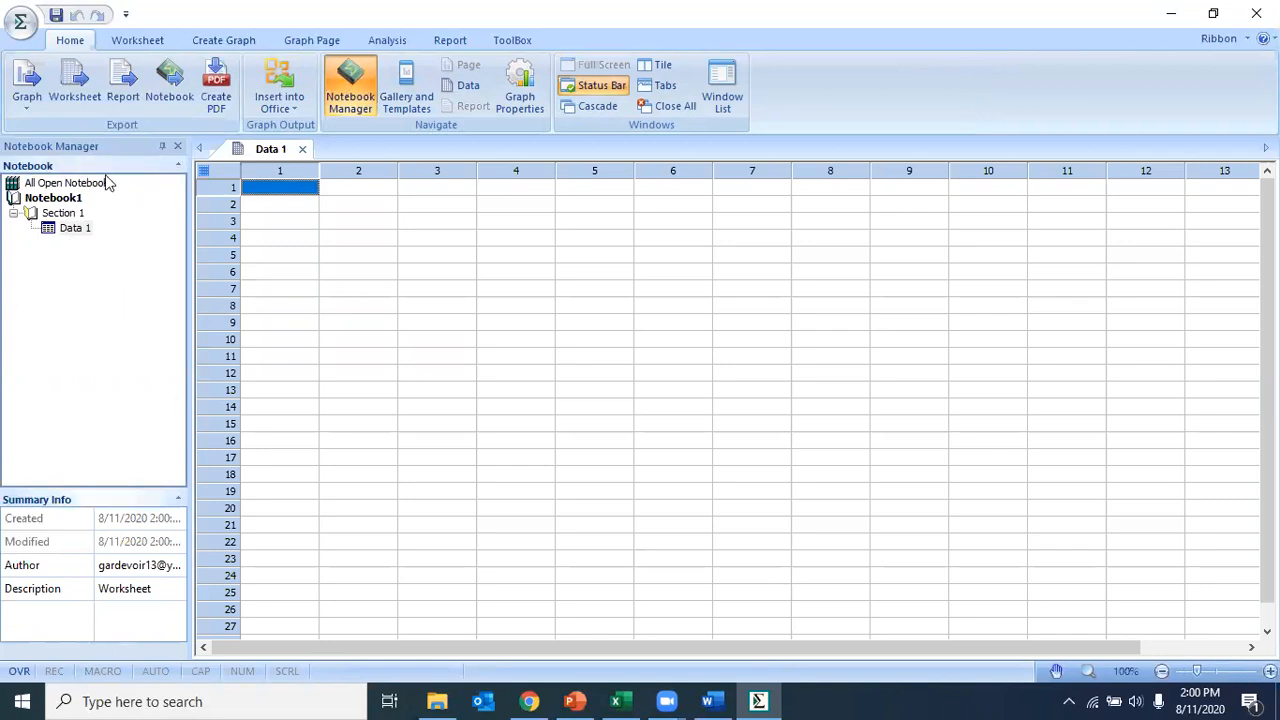
Step: Hide the Notebook Manager and show it again
left_click(362, 110)
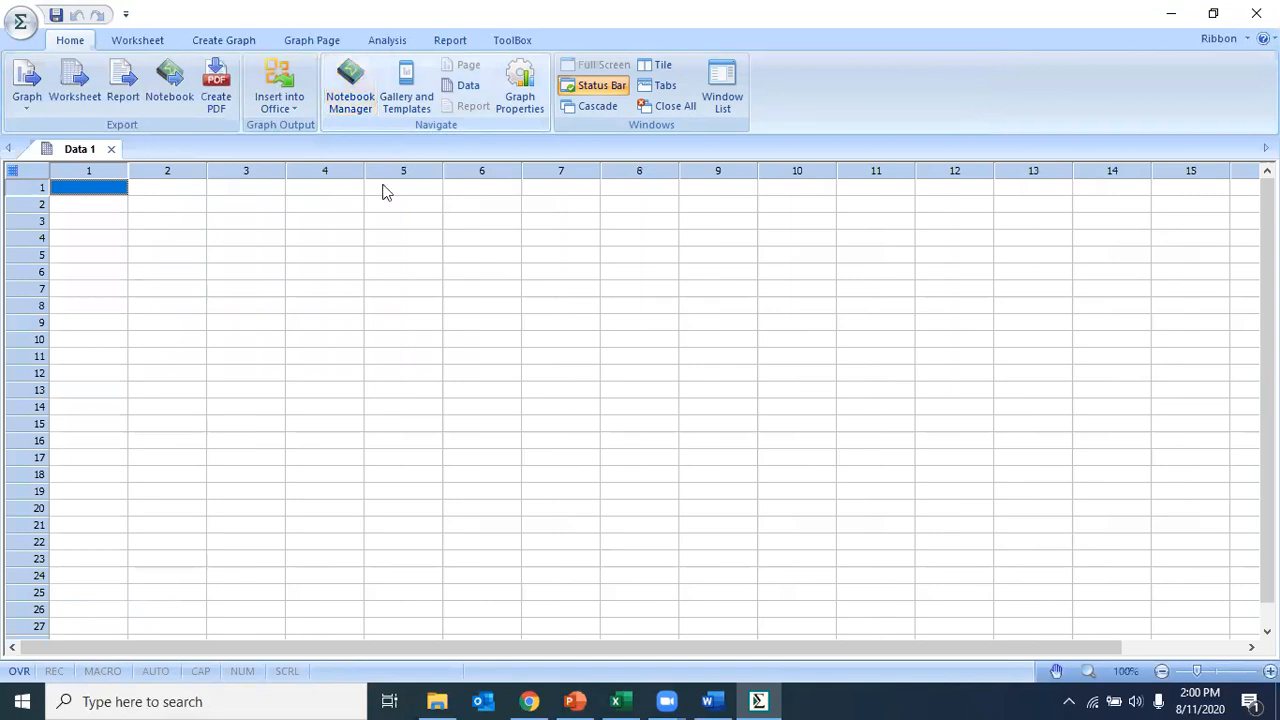
left_click(352, 92)
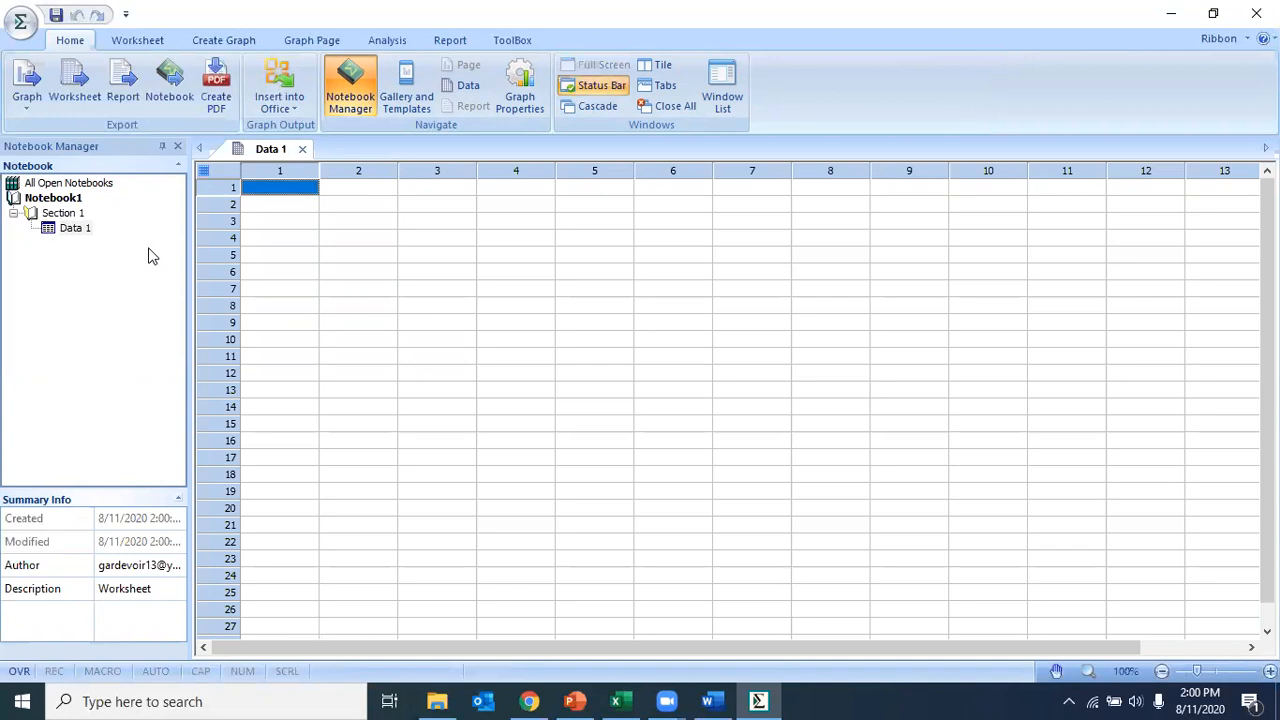
left_click_drag(306, 192, 600, 412)
left_click(292, 192)
left_click_drag(323, 256, 481, 371)
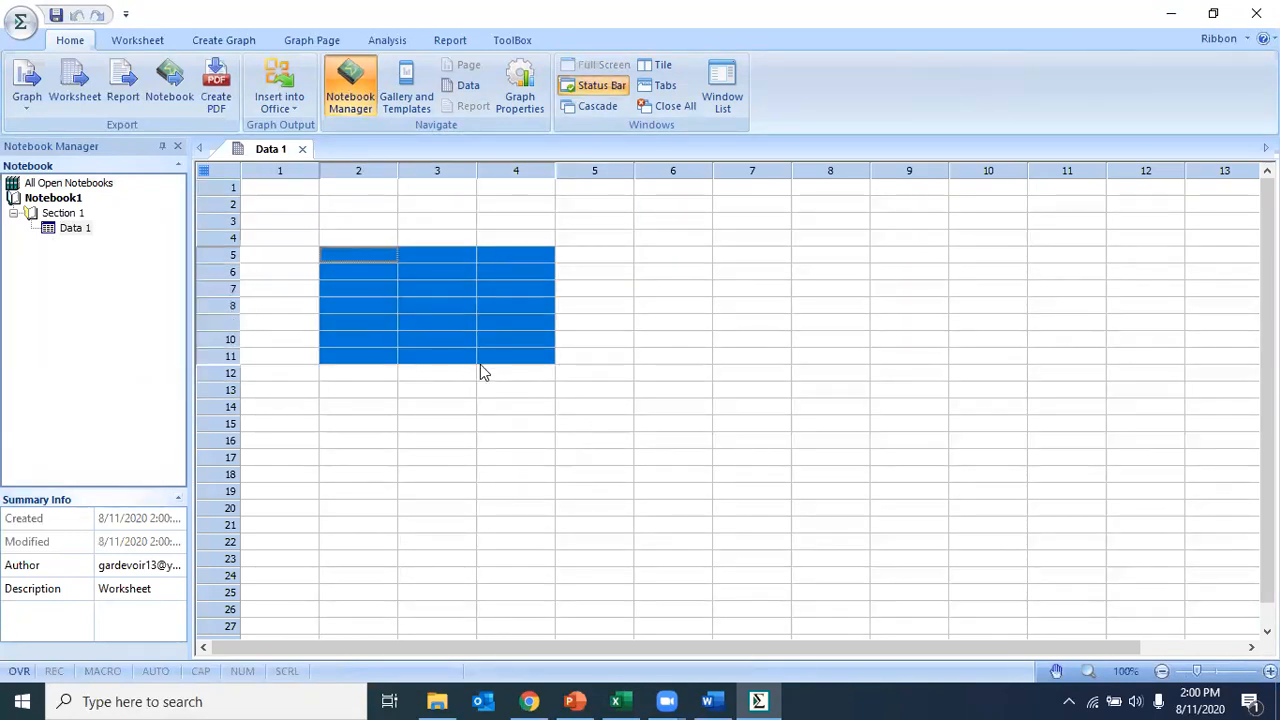
left_click(273, 191)
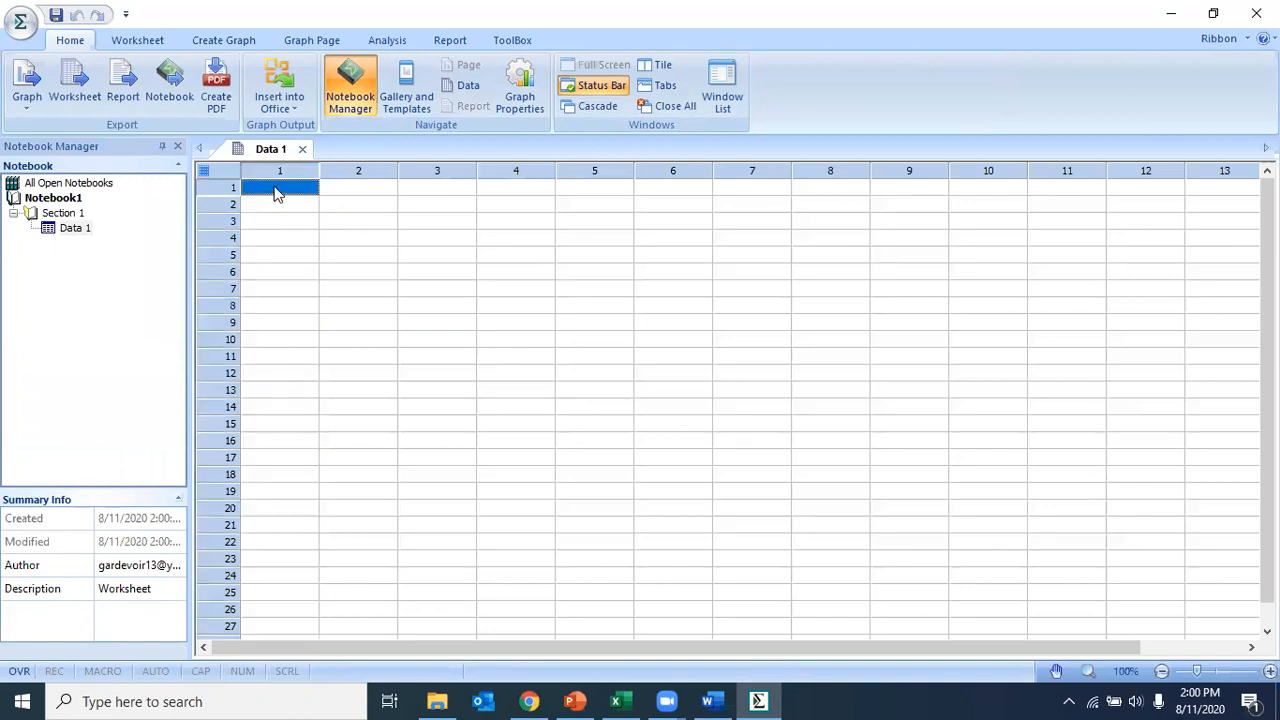
left_click(283, 218)
mouse_move(280, 190)
left_mouse_down()
mouse_move(453, 306)
mouse_move(549, 414)
mouse_move(356, 262)
mouse_move(297, 197)
left_mouse_up()
left_click(459, 289)
left_click(294, 206)
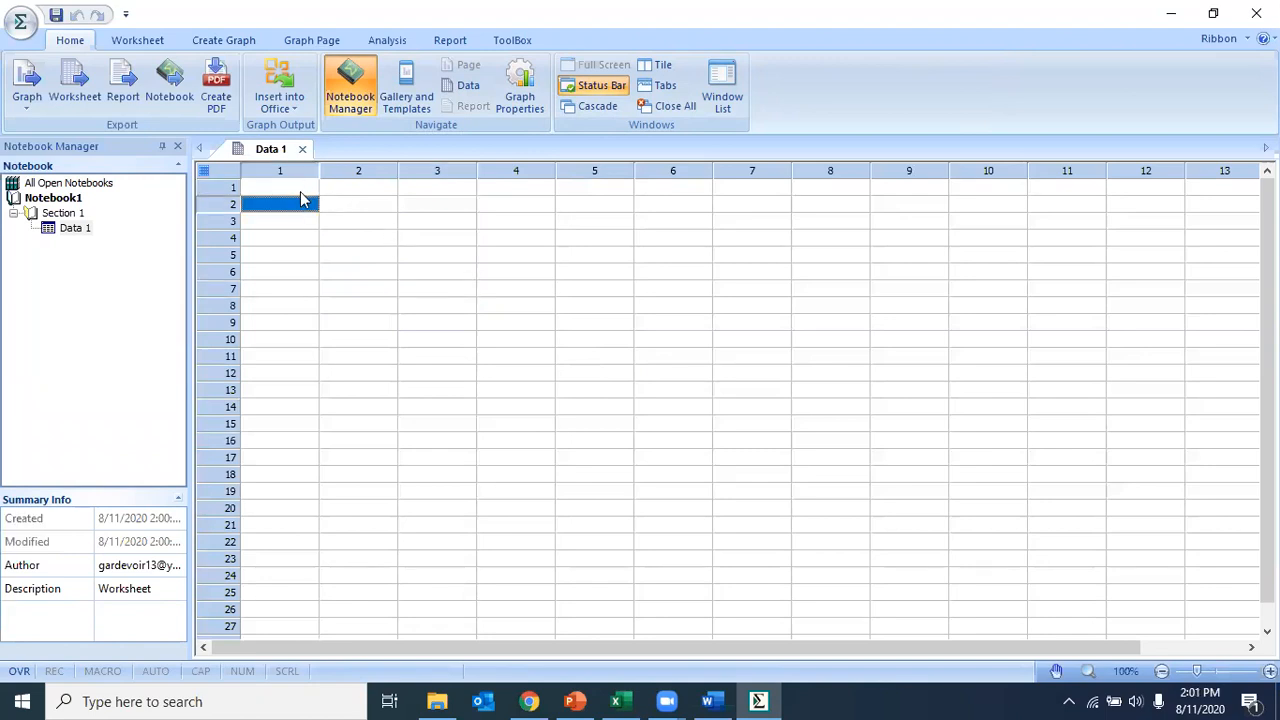
left_click_drag(300, 194, 331, 317)
left_click(423, 277)
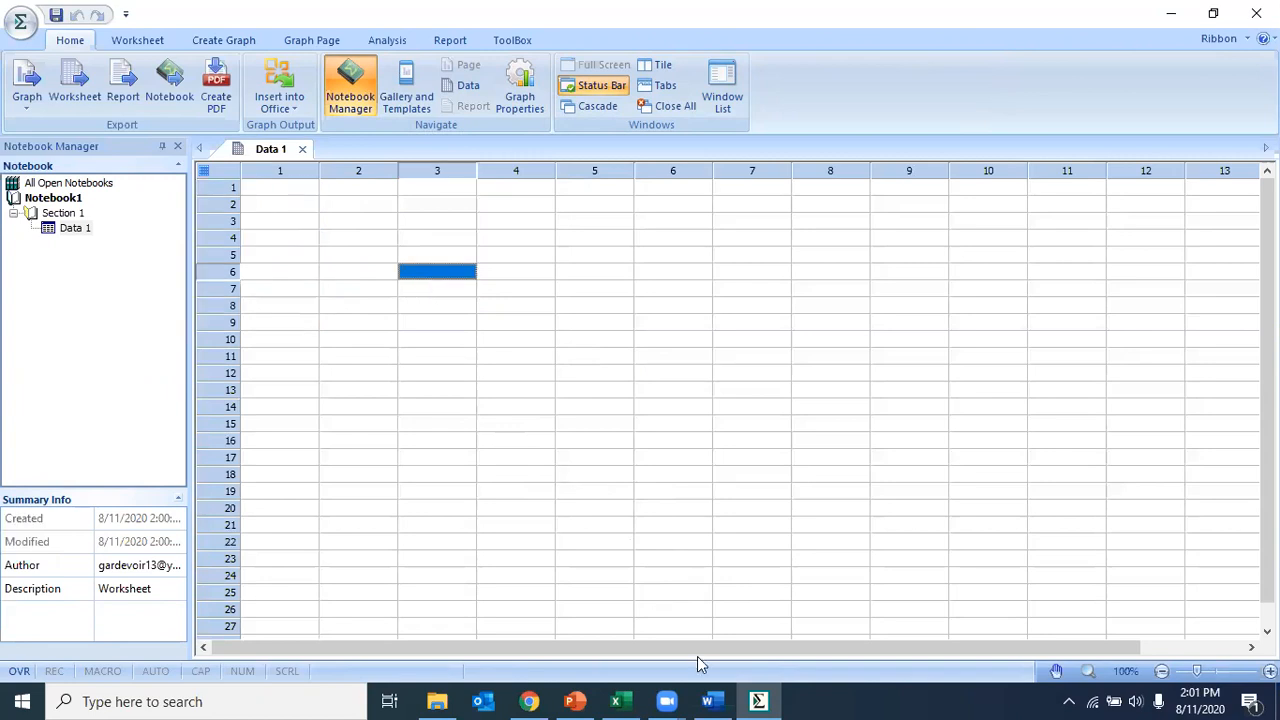
Step: Copy the concentration values I16:I24 from the Excel sheet and paste them into column 1 of the SigmaPlot worksheet, starting at row 1
mouse_move(621, 700)
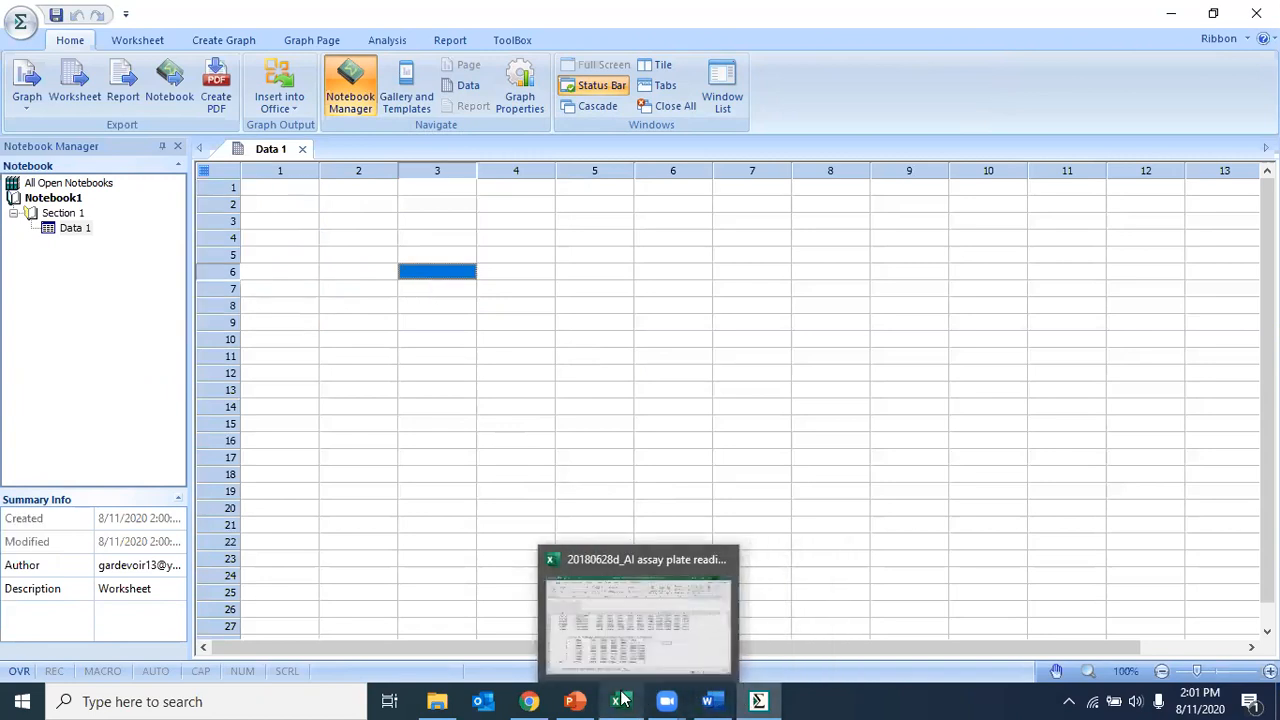
left_click(628, 653)
left_click_drag(666, 447, 668, 597)
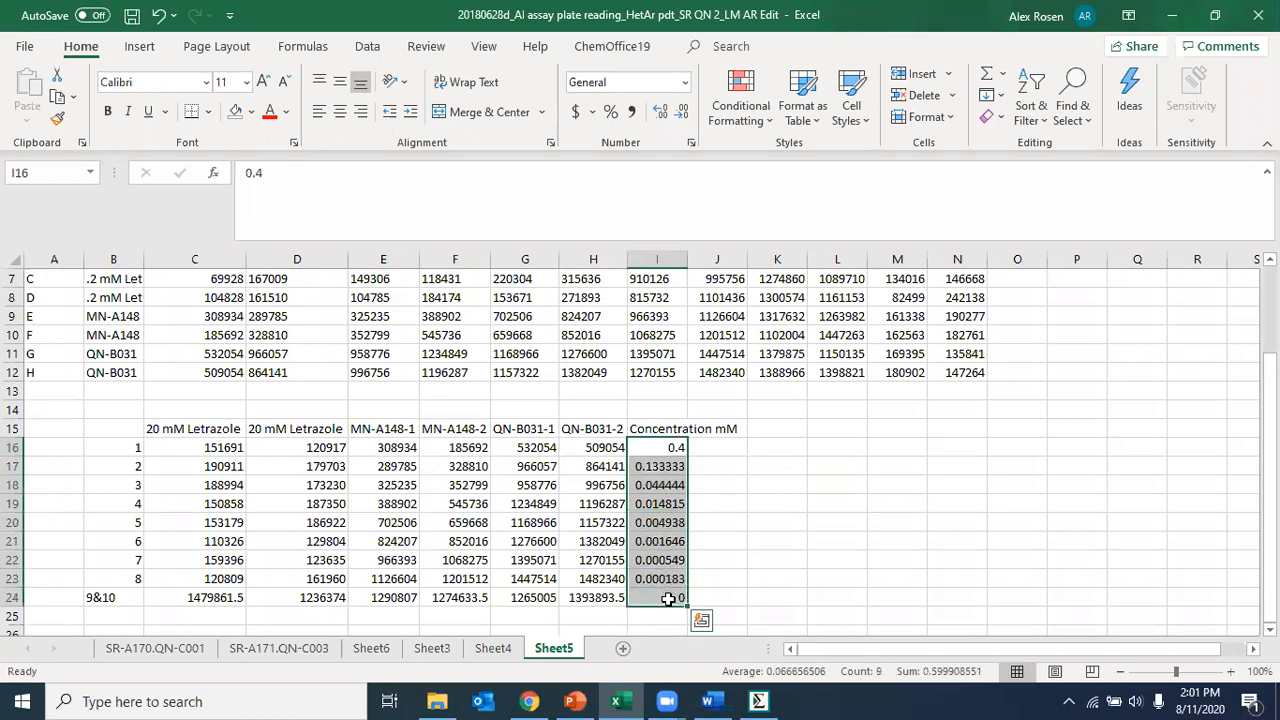
key("ctrl+c")
key("alt+Tab")
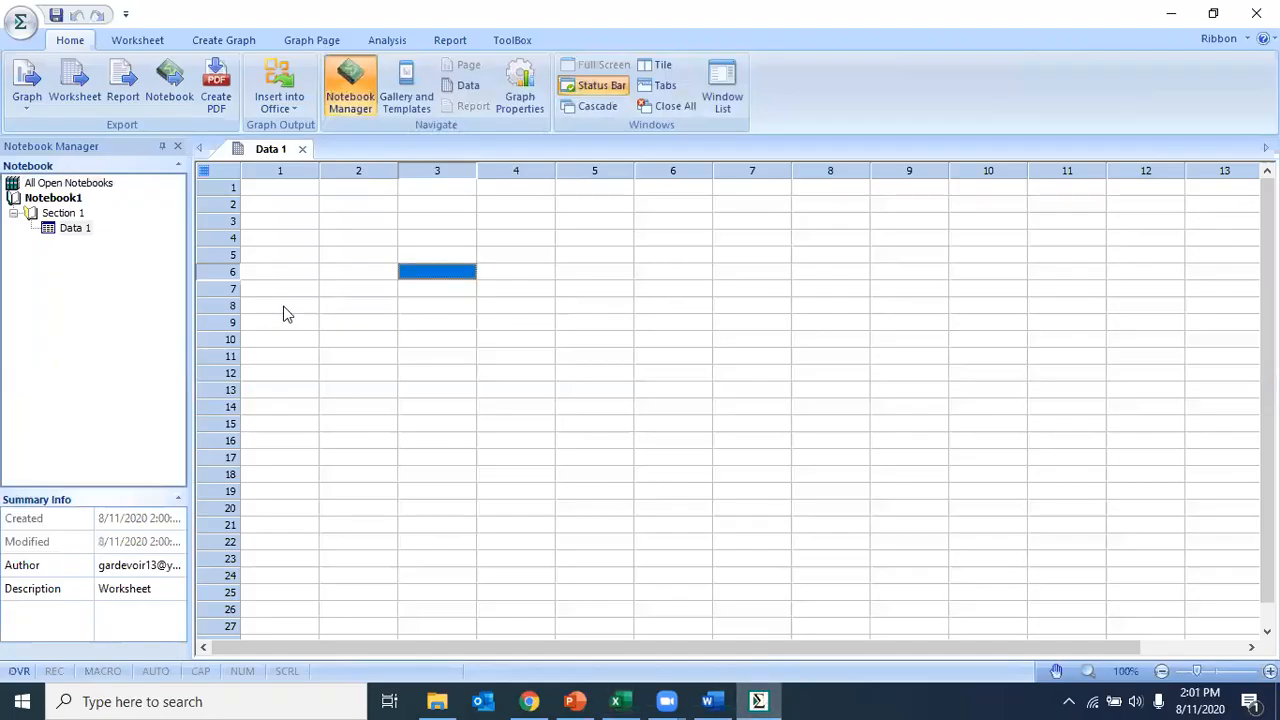
left_click(303, 192)
key("ctrl+v")
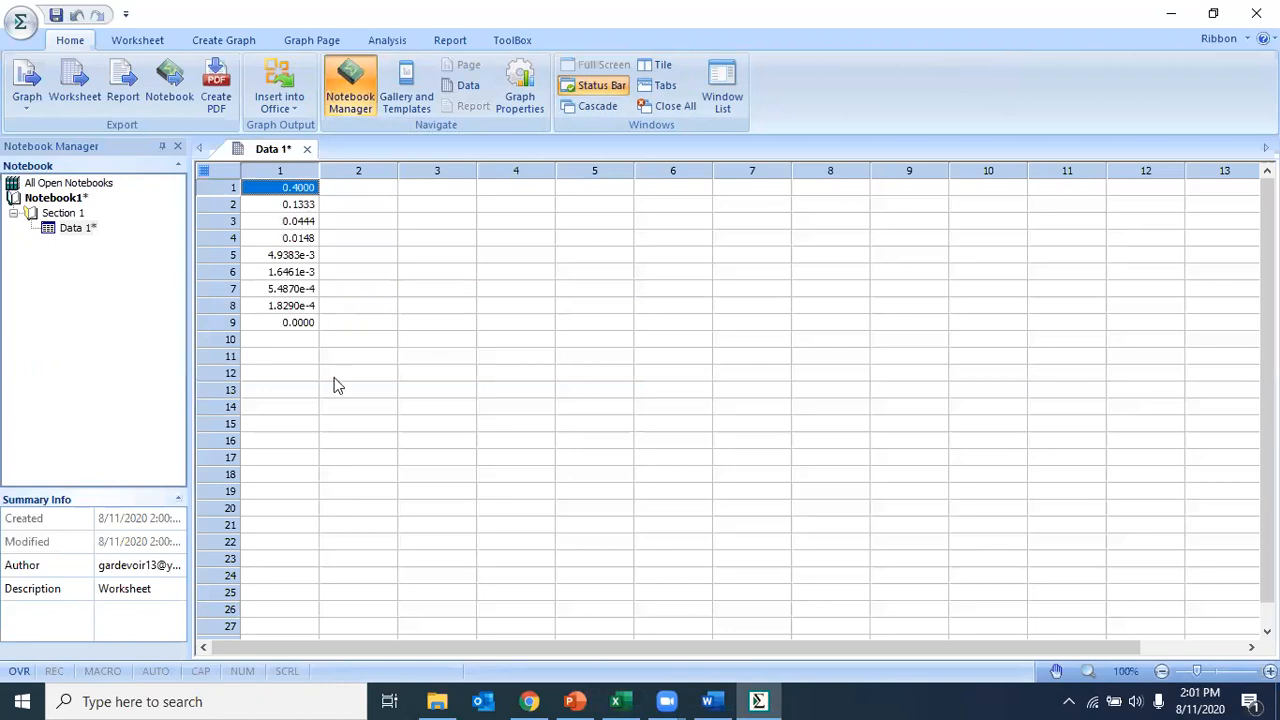
Step: Label row 10 of column 1 as "Concentration mM (20 mM)" and widen the column to fit the text
left_click(325, 410)
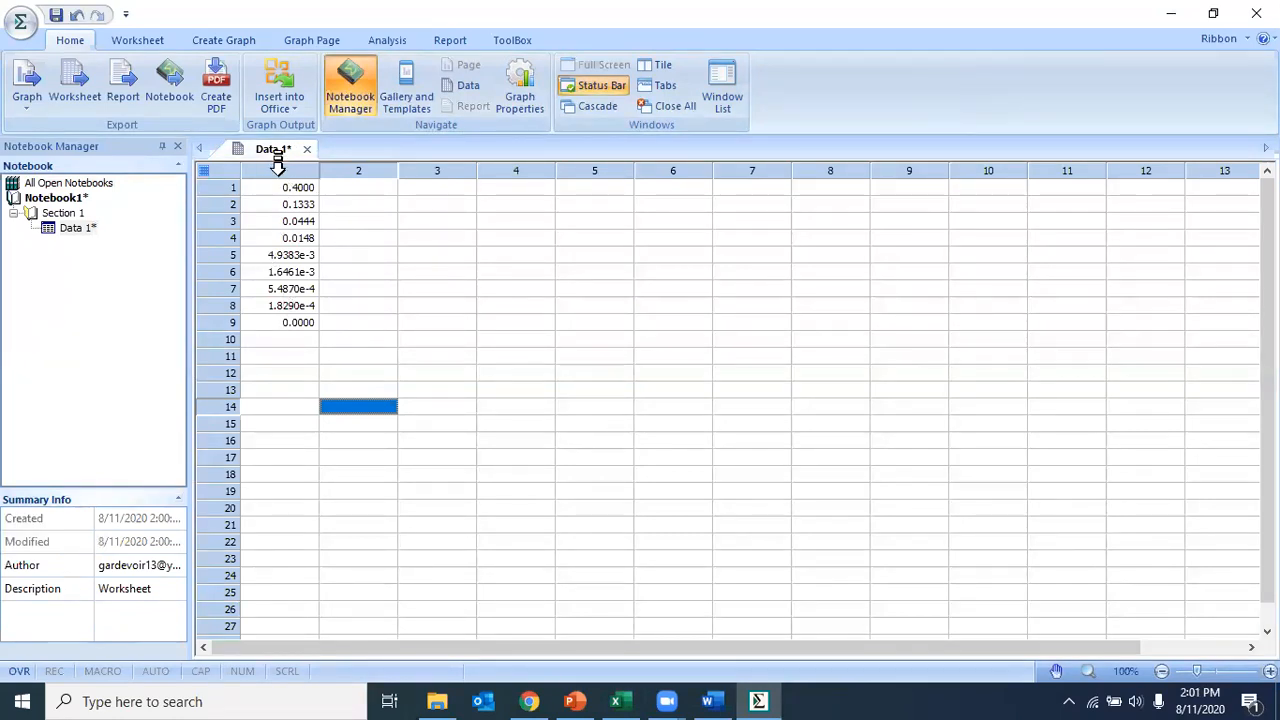
left_click(290, 340)
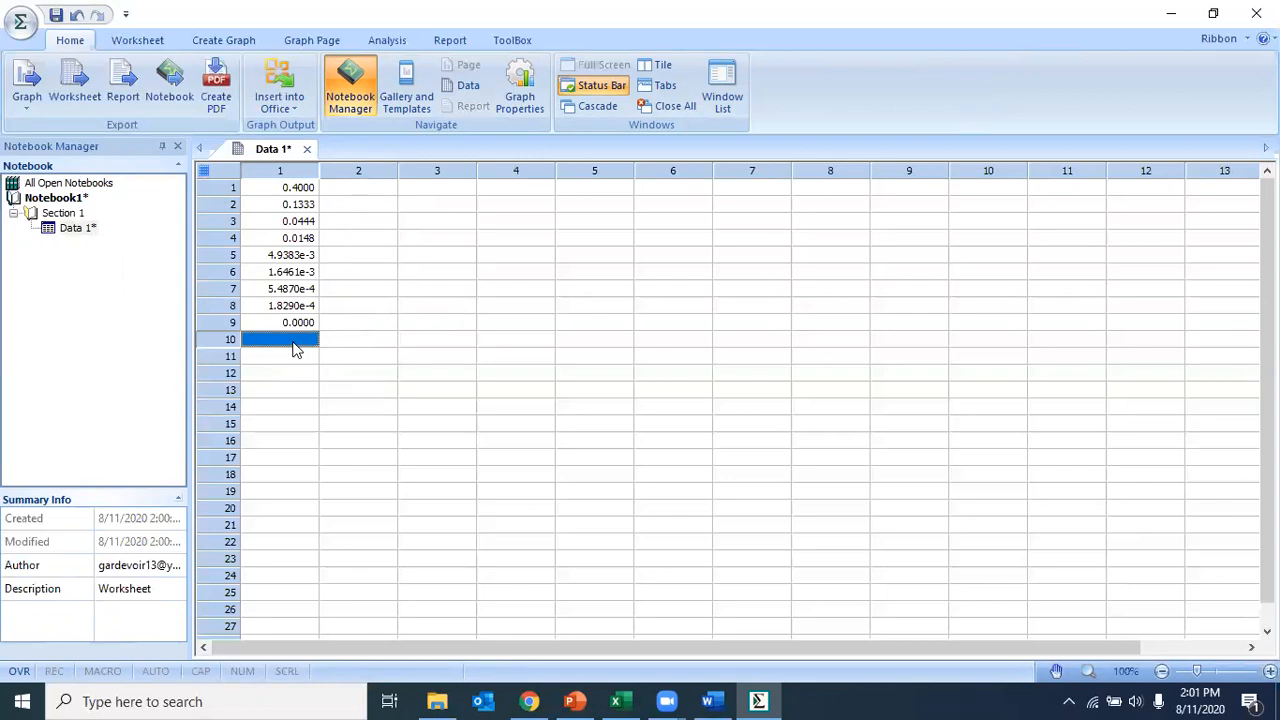
type("Concentration (20")
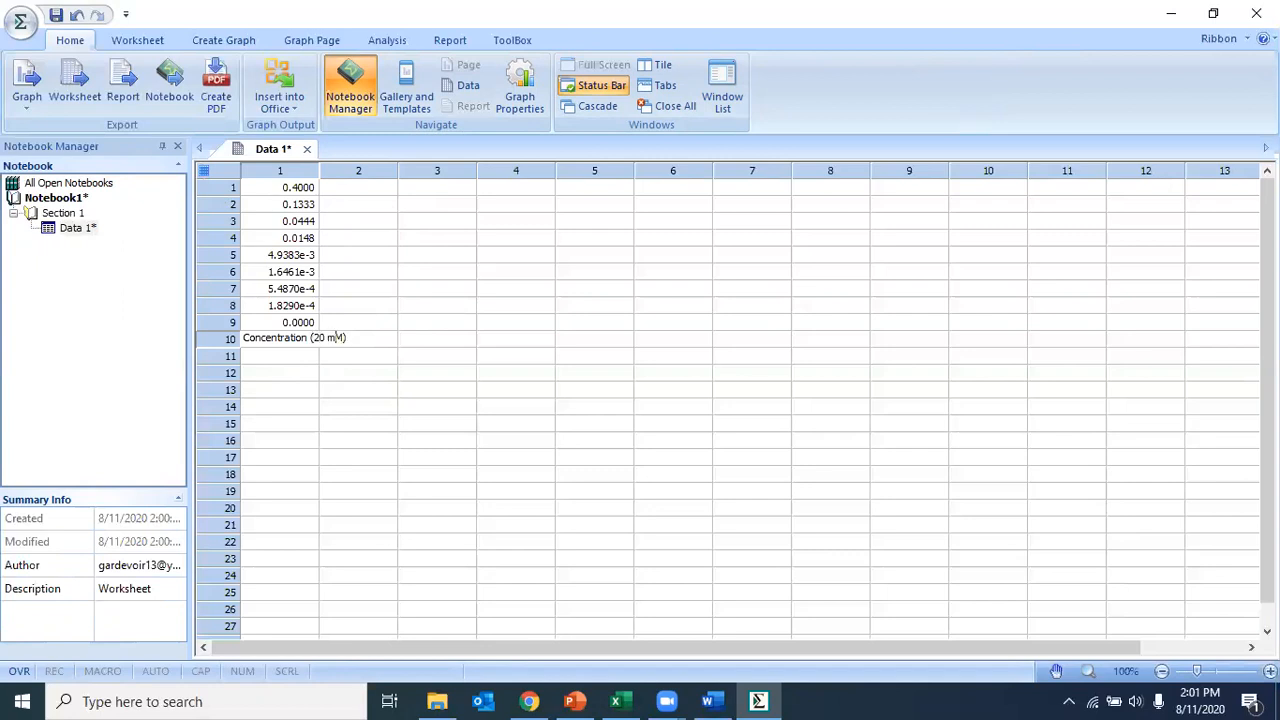
type("mM")
left_click(355, 373)
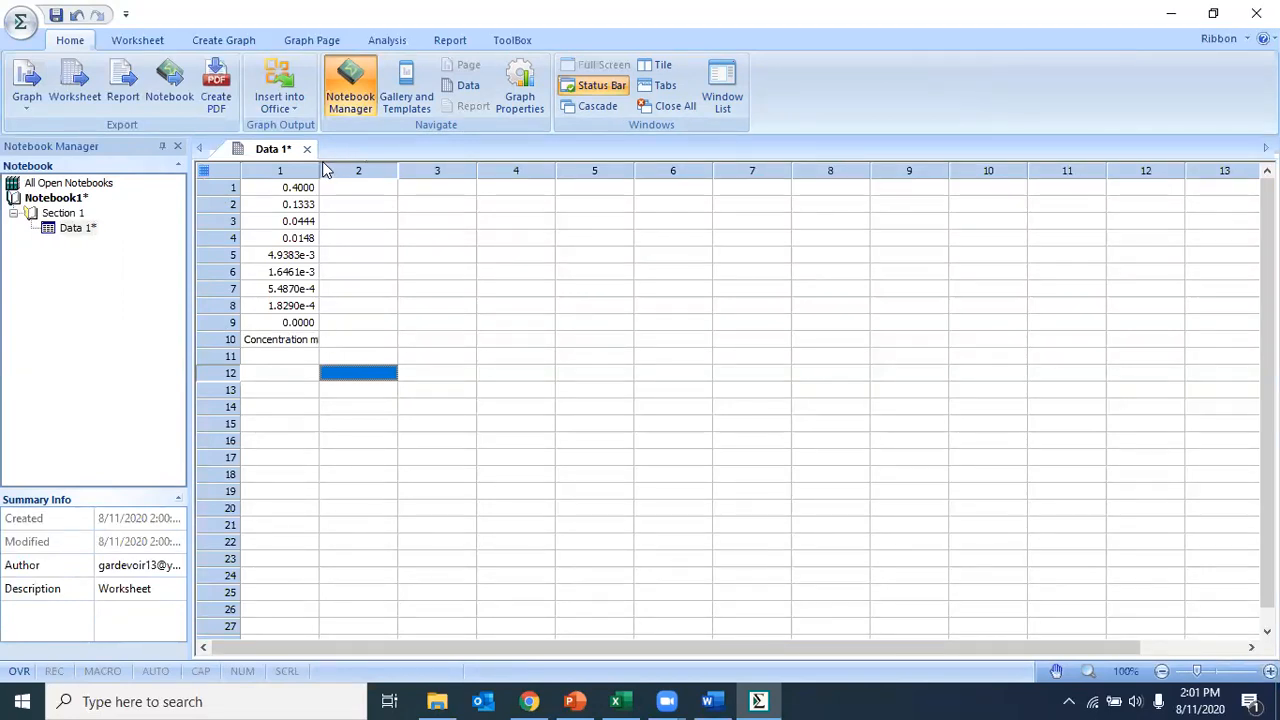
left_click_drag(318, 167, 370, 166)
left_click_drag(310, 391, 306, 404)
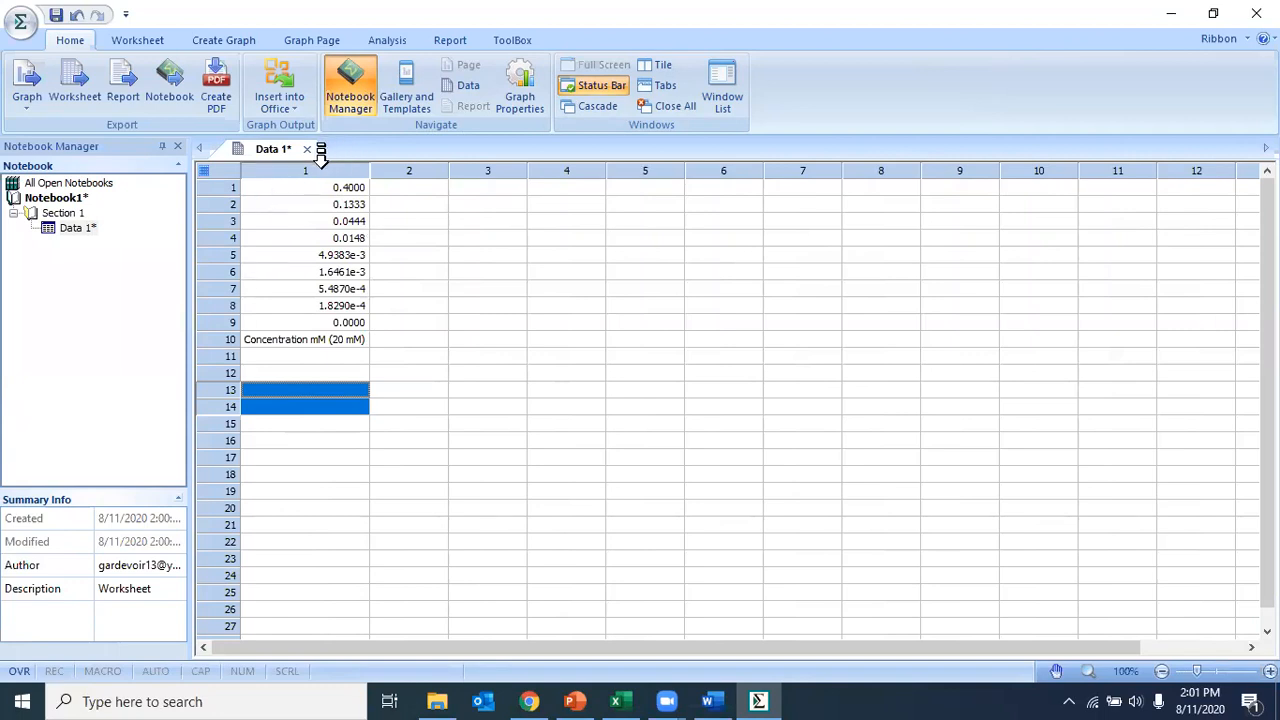
Step: Title worksheet column 1 as "Concentration"
left_click(321, 160)
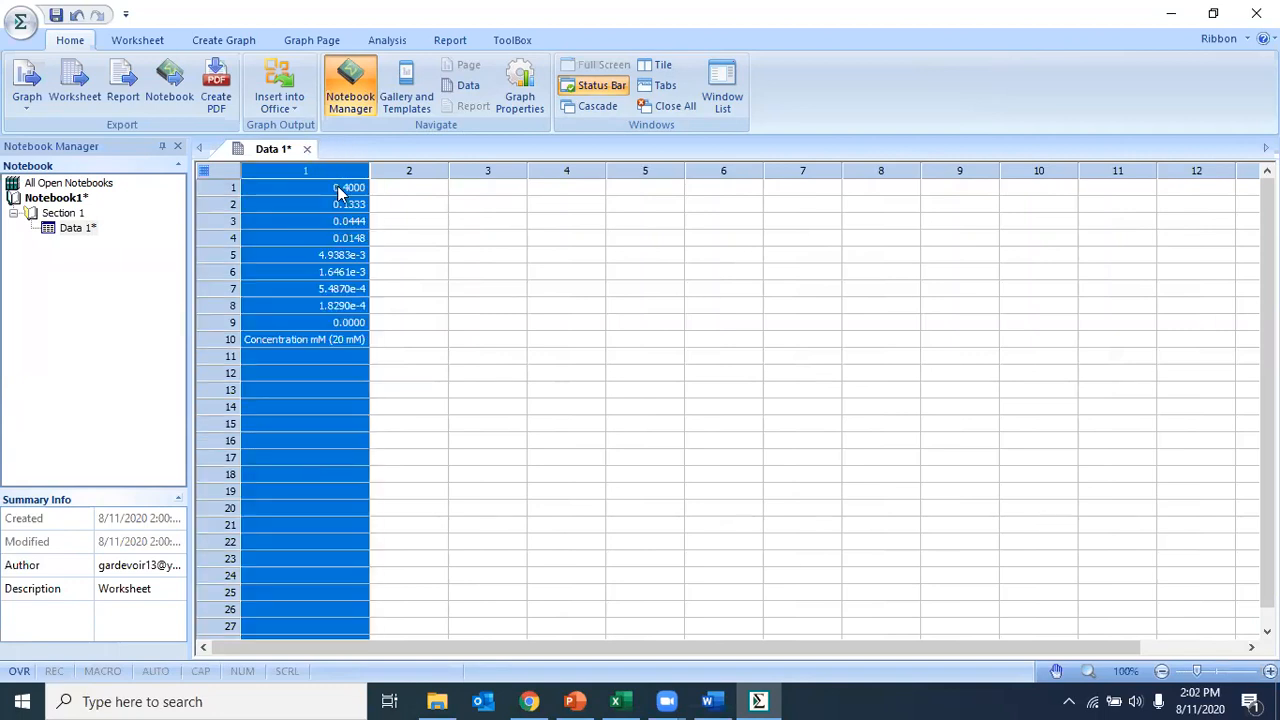
double_click(307, 172)
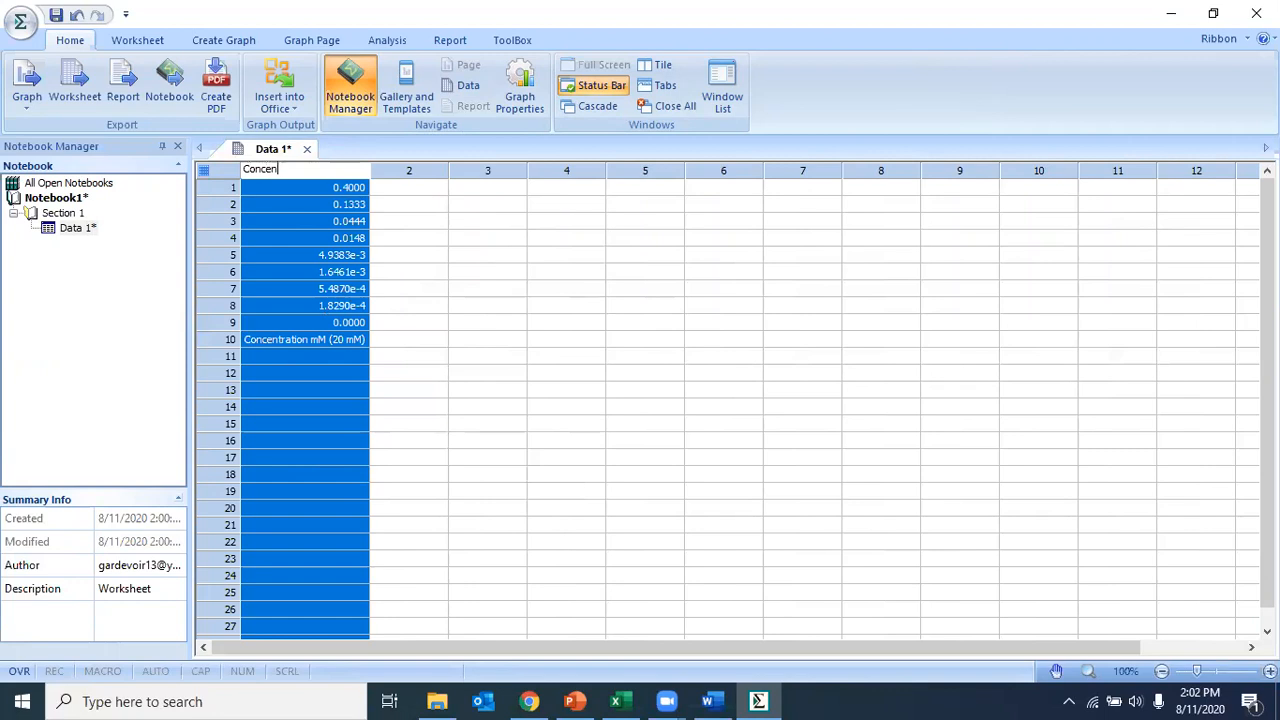
key("Return")
left_click(414, 257)
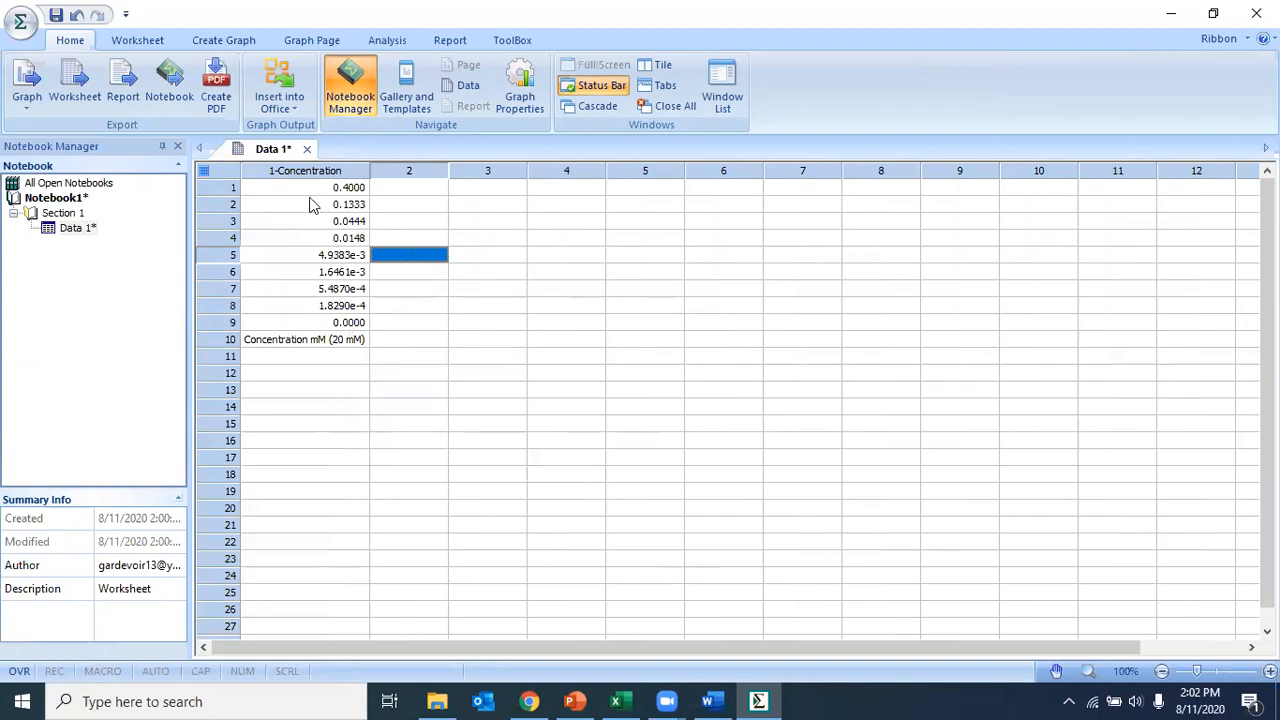
left_click_drag(314, 192, 310, 325)
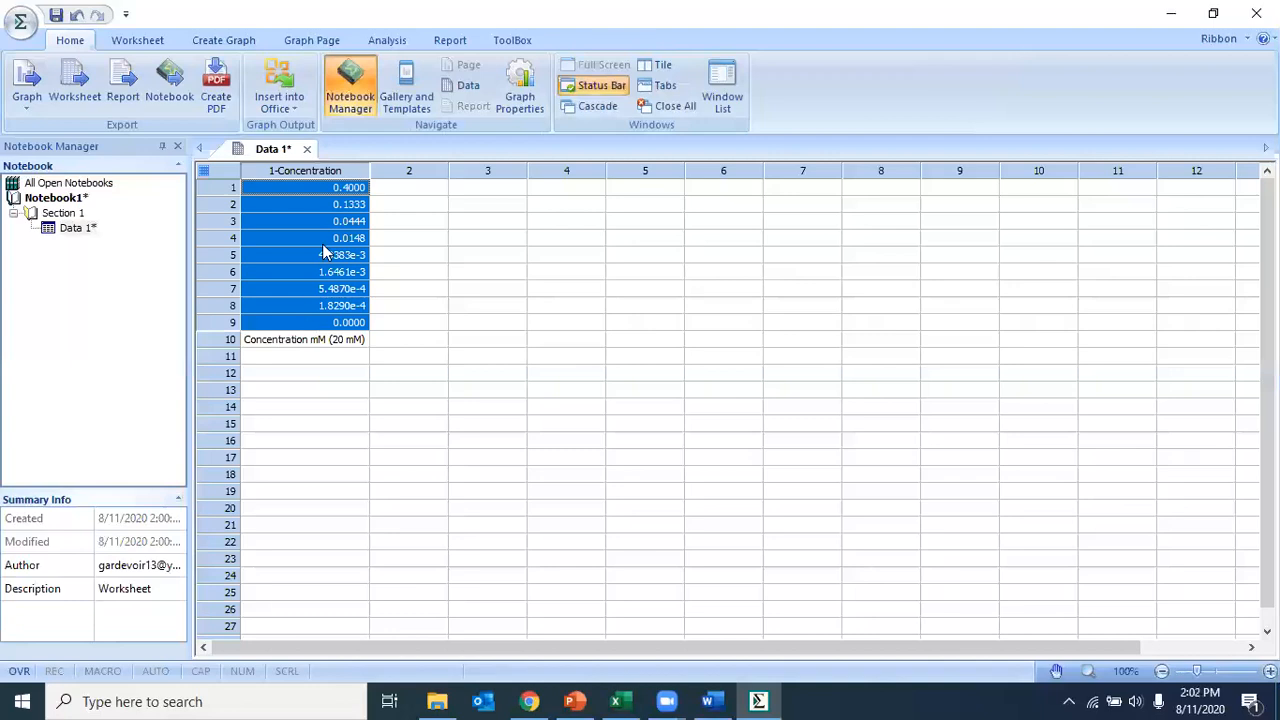
left_click(324, 188)
left_click(462, 221)
left_click_drag(293, 205, 350, 272)
left_click(488, 221)
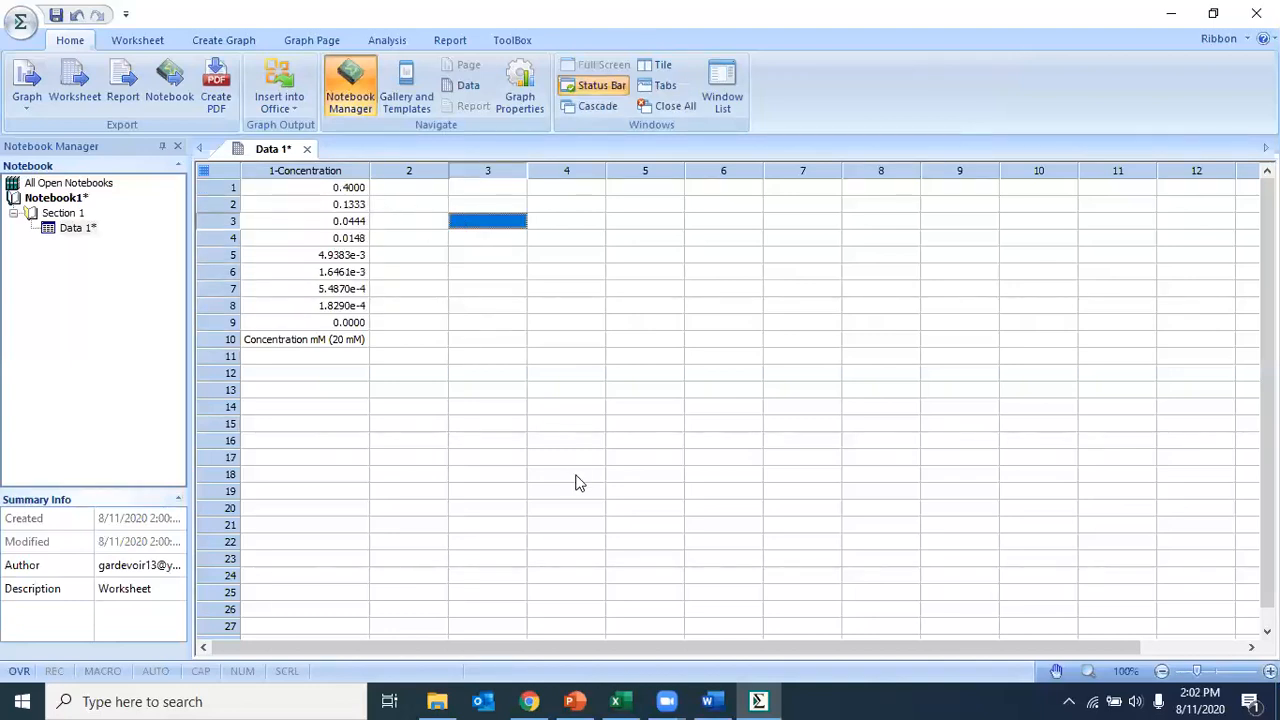
Step: Copy the MN-A148-1 readings E16:E24 from the Excel sheet and paste them into column 2 of the SigmaPlot worksheet, starting at row 1
left_click(616, 701)
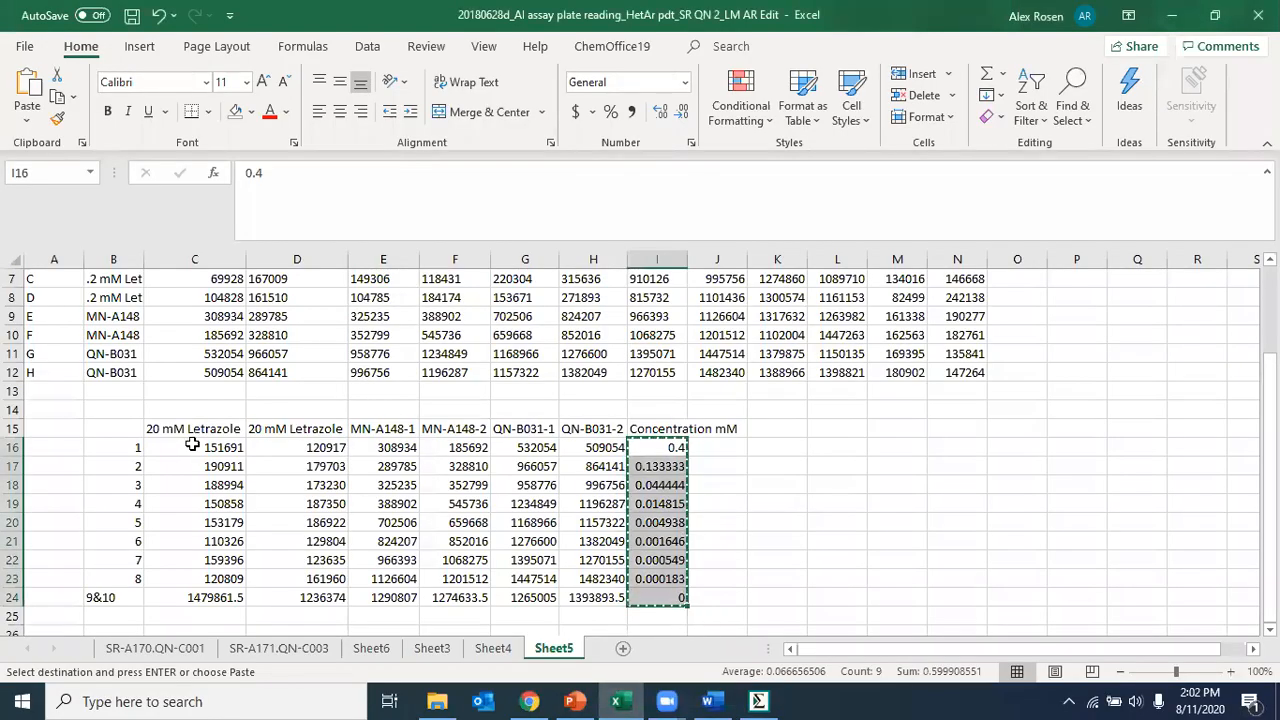
left_click(393, 428)
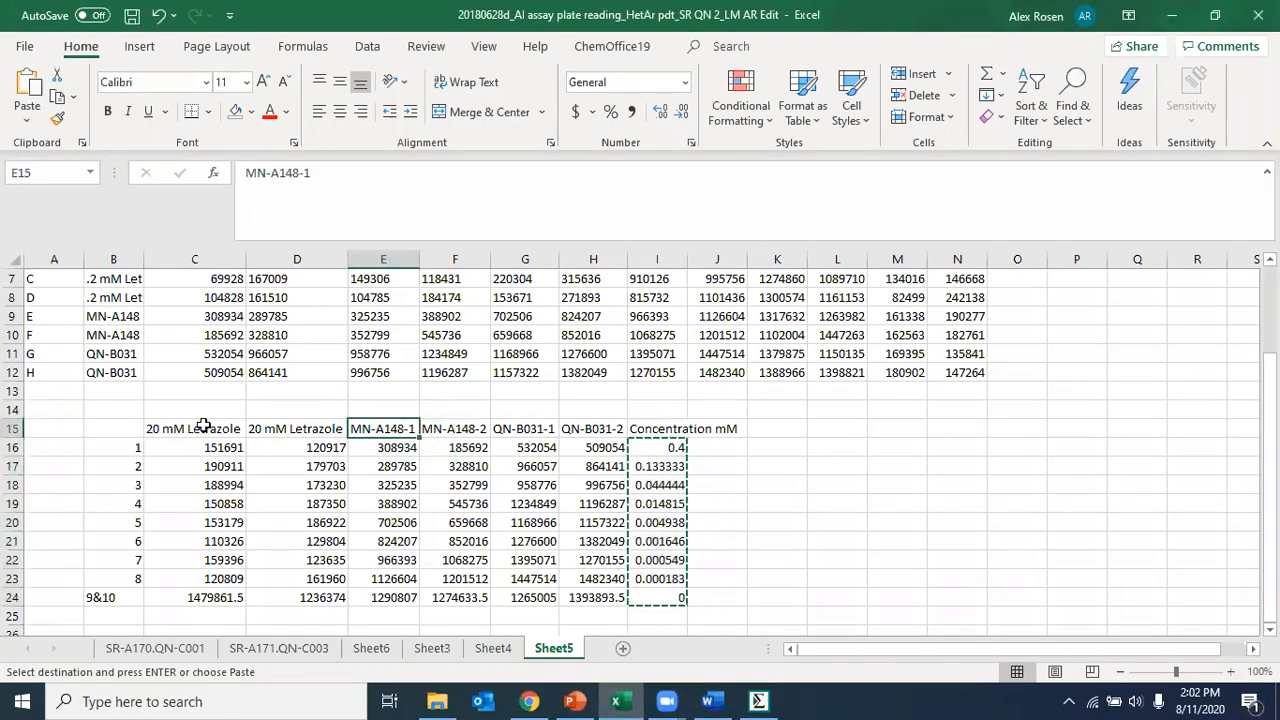
left_click_drag(206, 429, 266, 600)
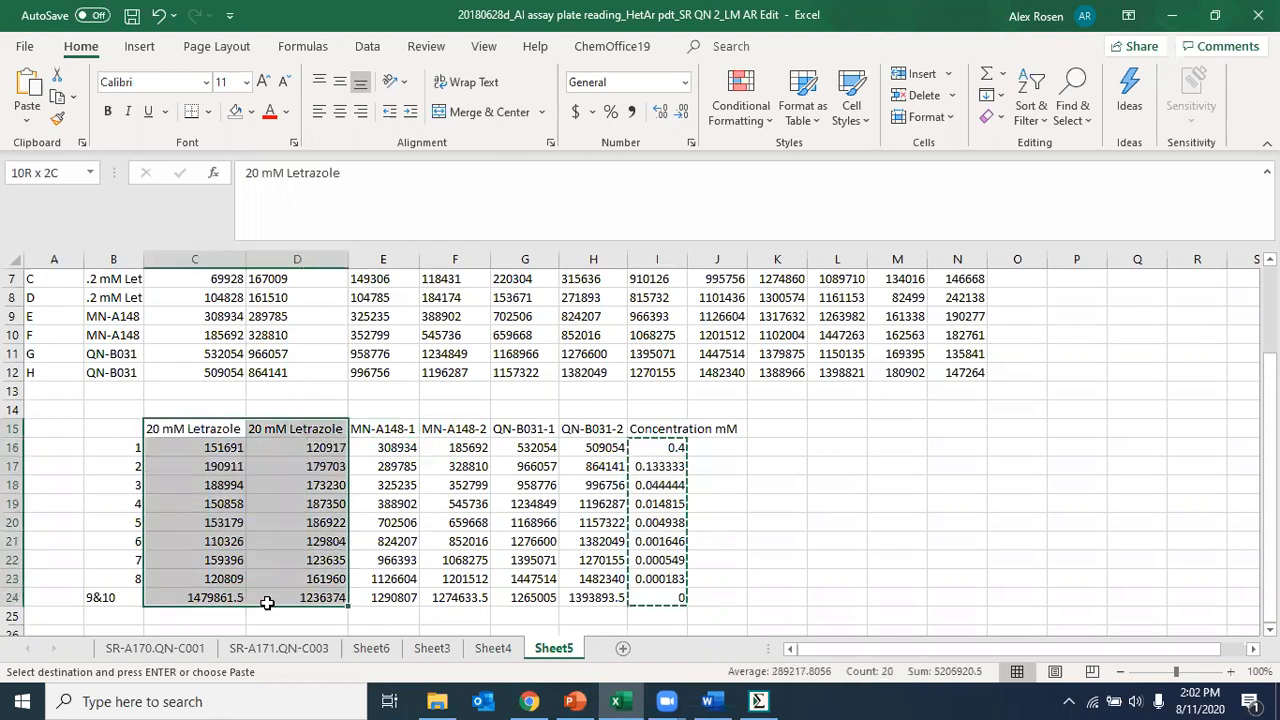
left_click(387, 428)
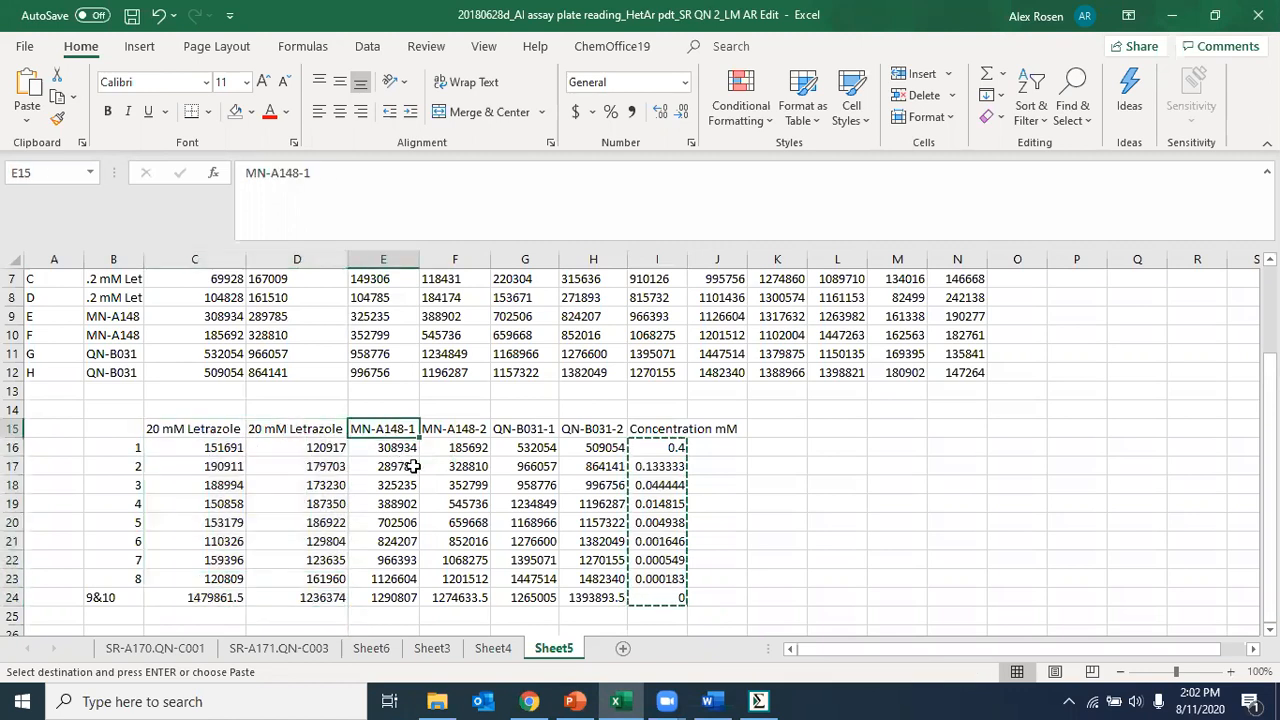
left_click(400, 448)
left_click_drag(400, 448, 374, 600)
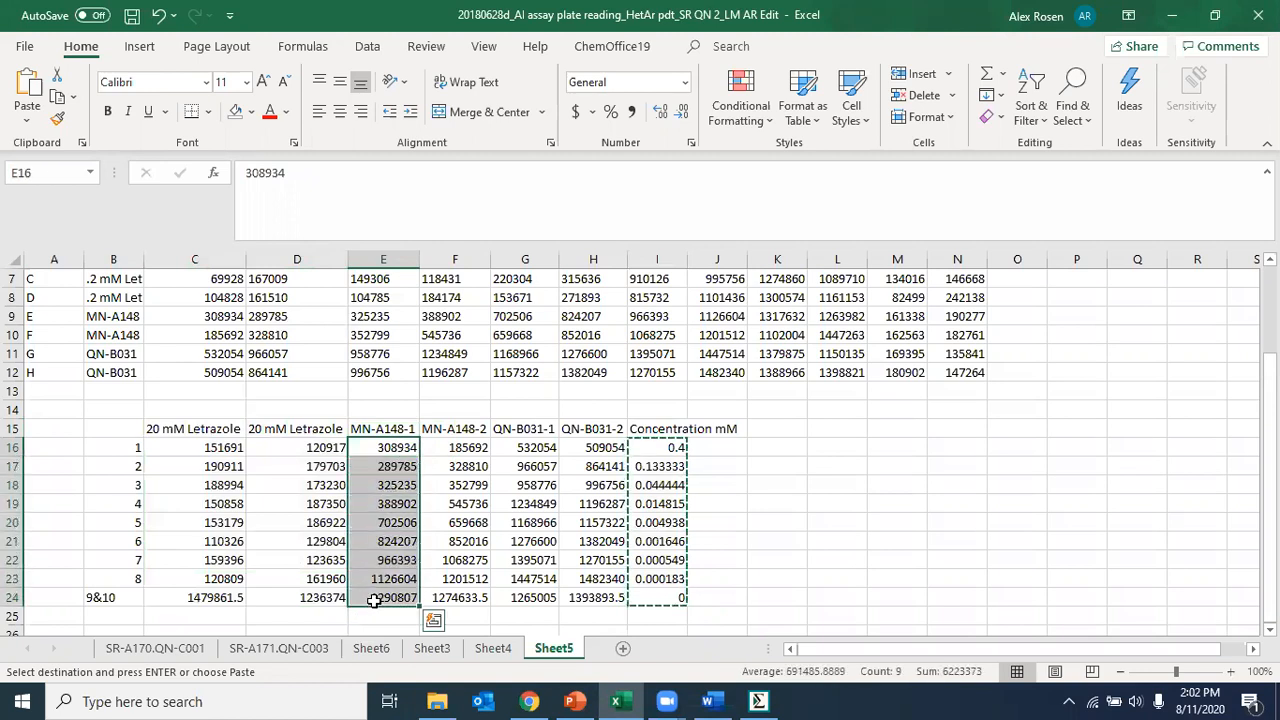
key("ctrl+c")
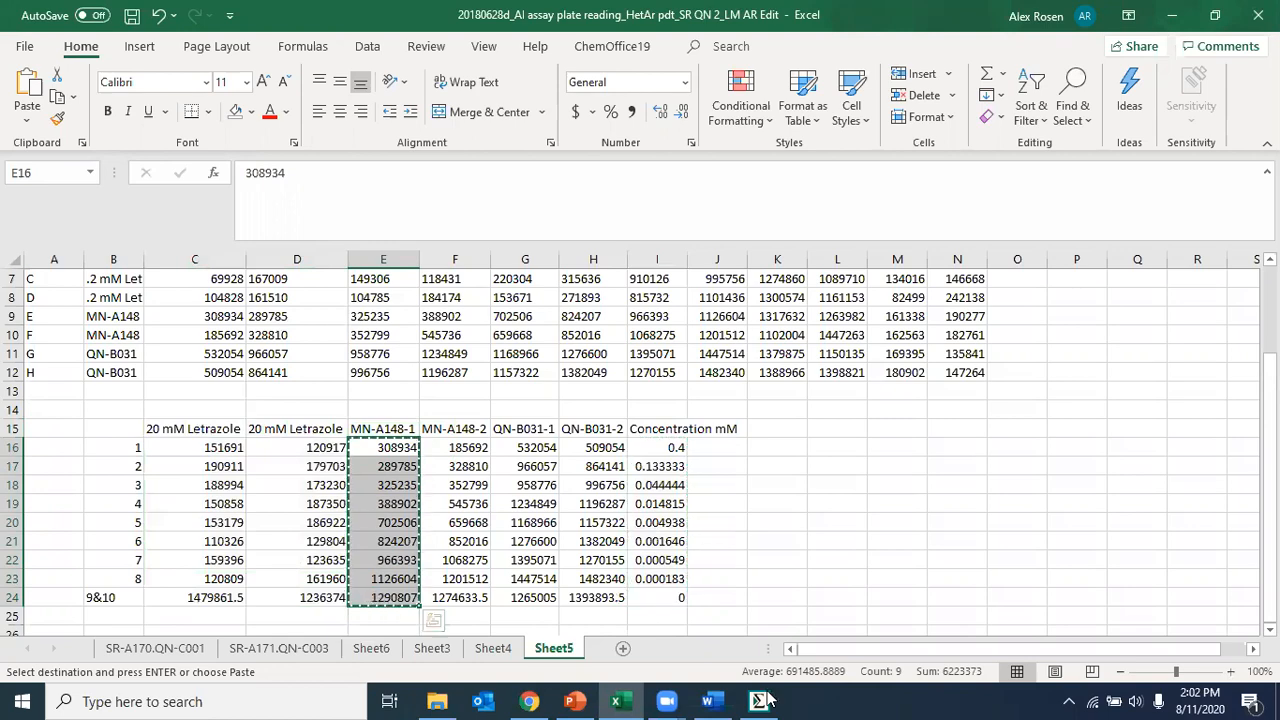
left_click(760, 700)
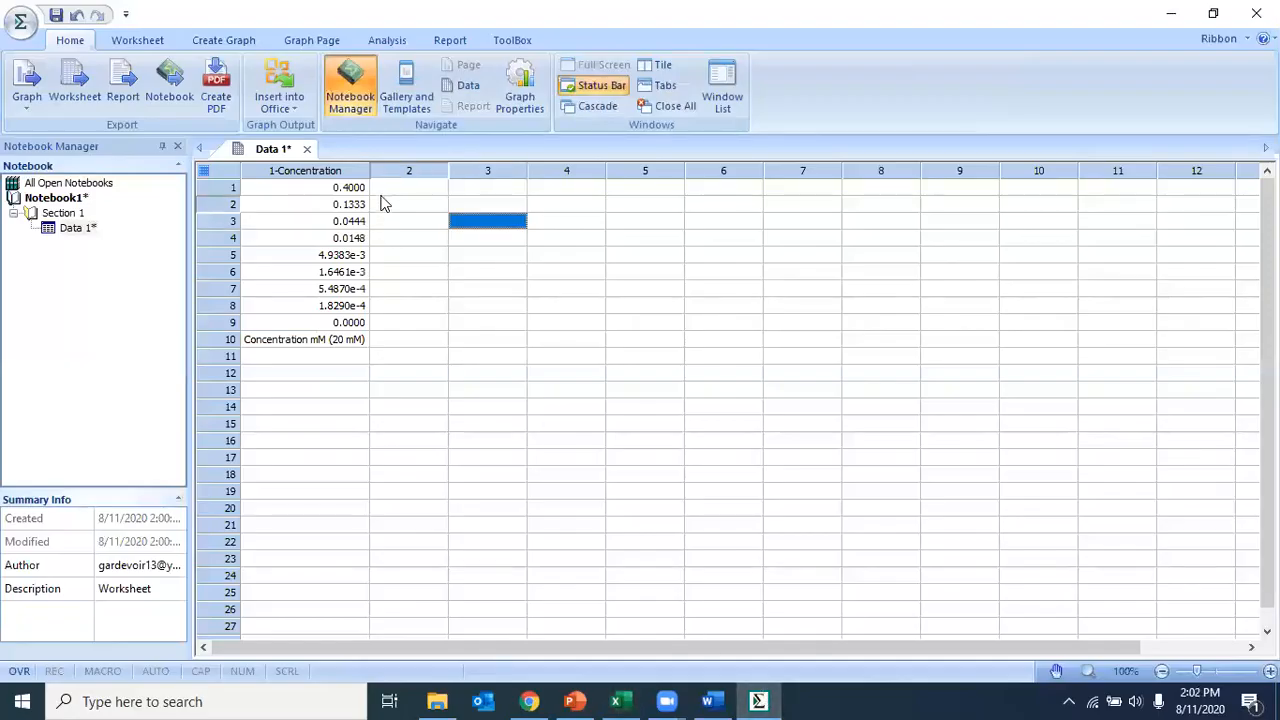
left_click(382, 205)
left_click(382, 192)
key("ctrl+v")
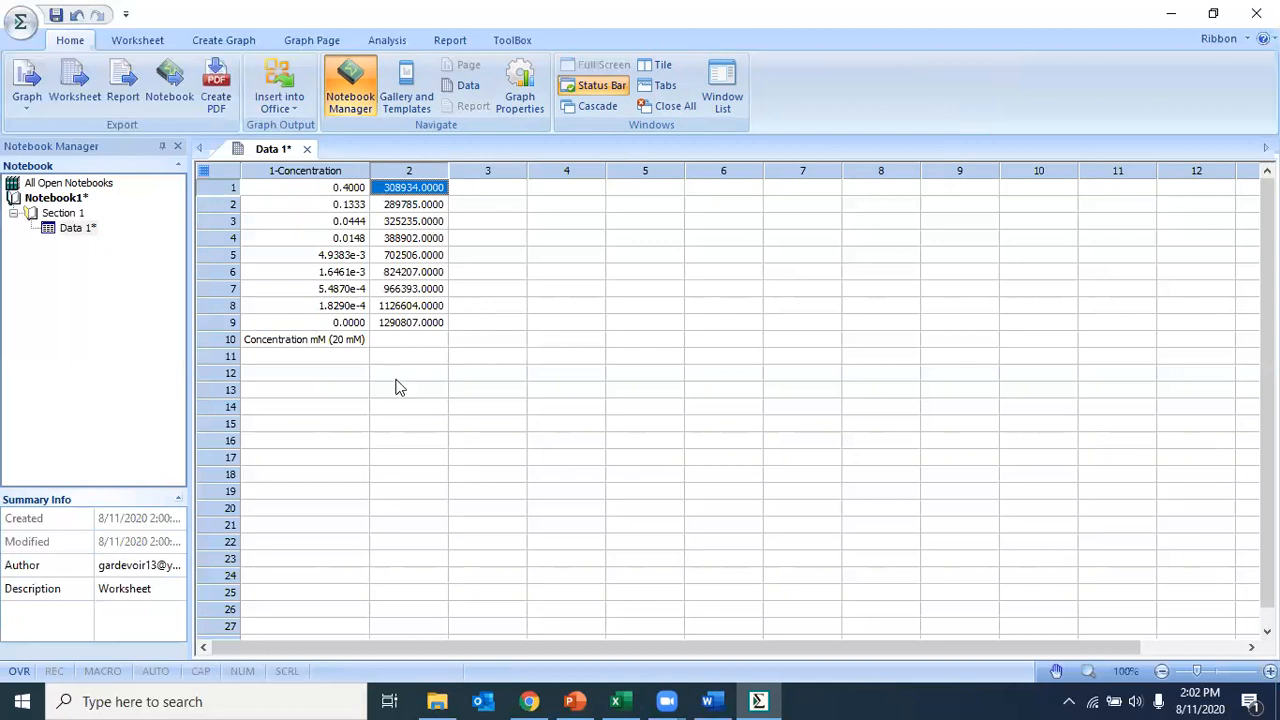
Step: Label row 10 of column 2 as "MN-A148-1"
left_click(396, 340)
type("MN-A")
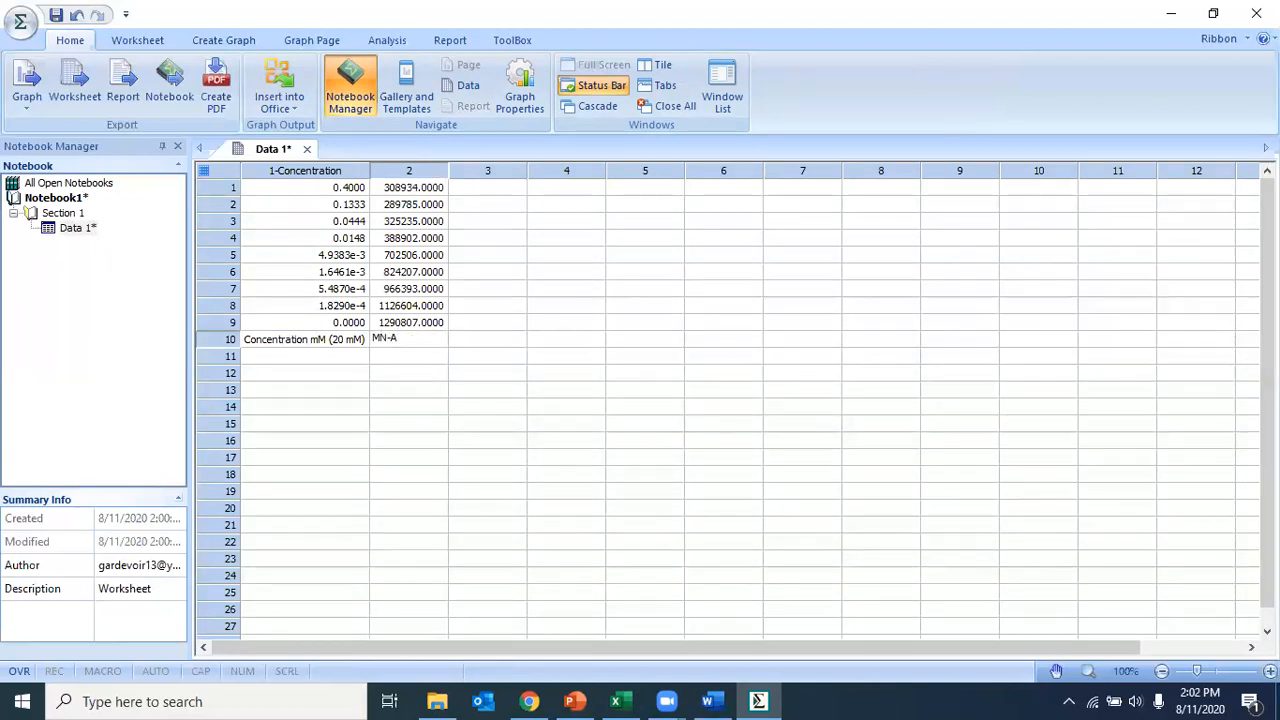
type("148-1")
Step: Compare the MN-A148-1 and MN-A148-2 headings with plate rows E and F in the Excel sheet, and return to the SigmaPlot worksheet
left_click(615, 701)
left_click(364, 430)
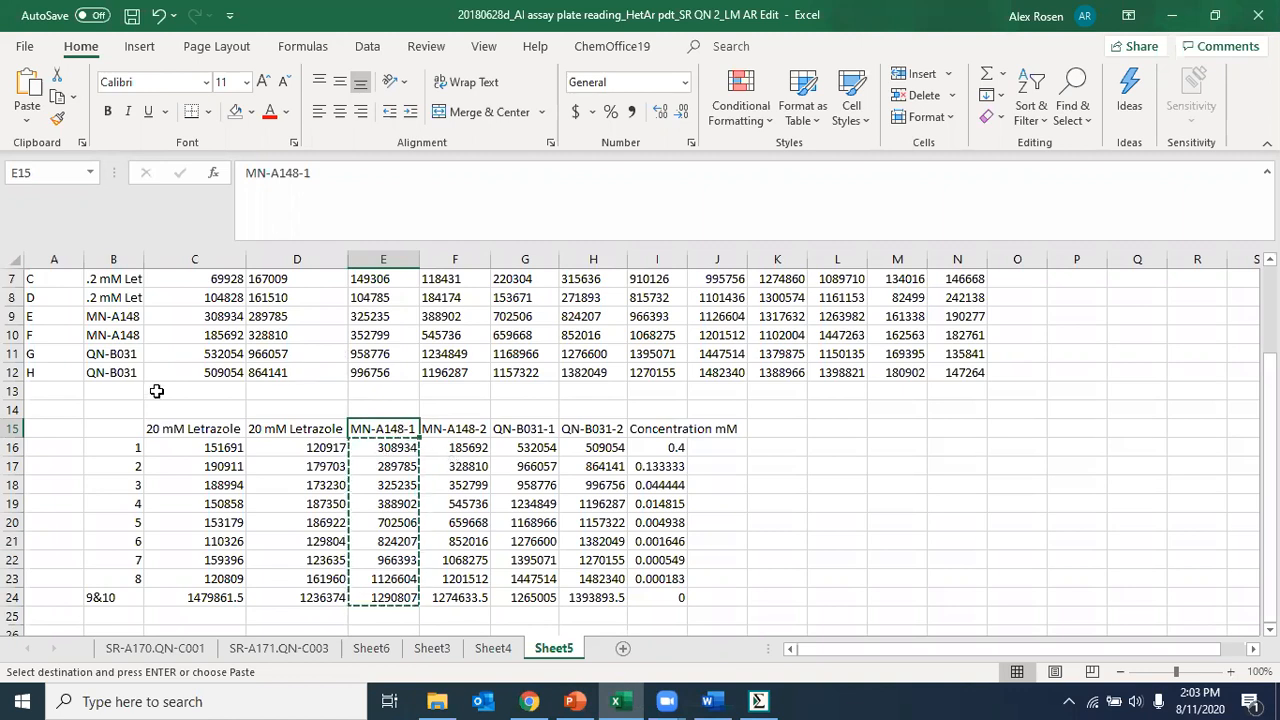
left_click(40, 317)
left_click(107, 315)
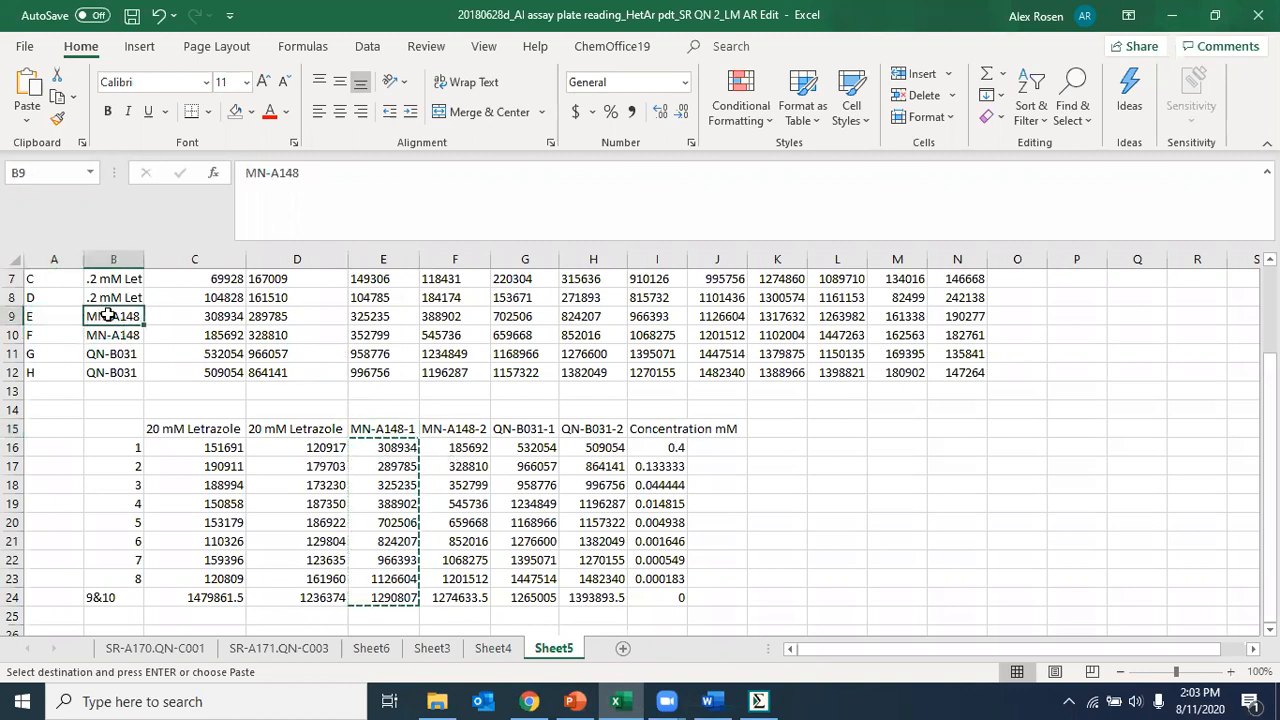
left_click(486, 432)
left_click(108, 337)
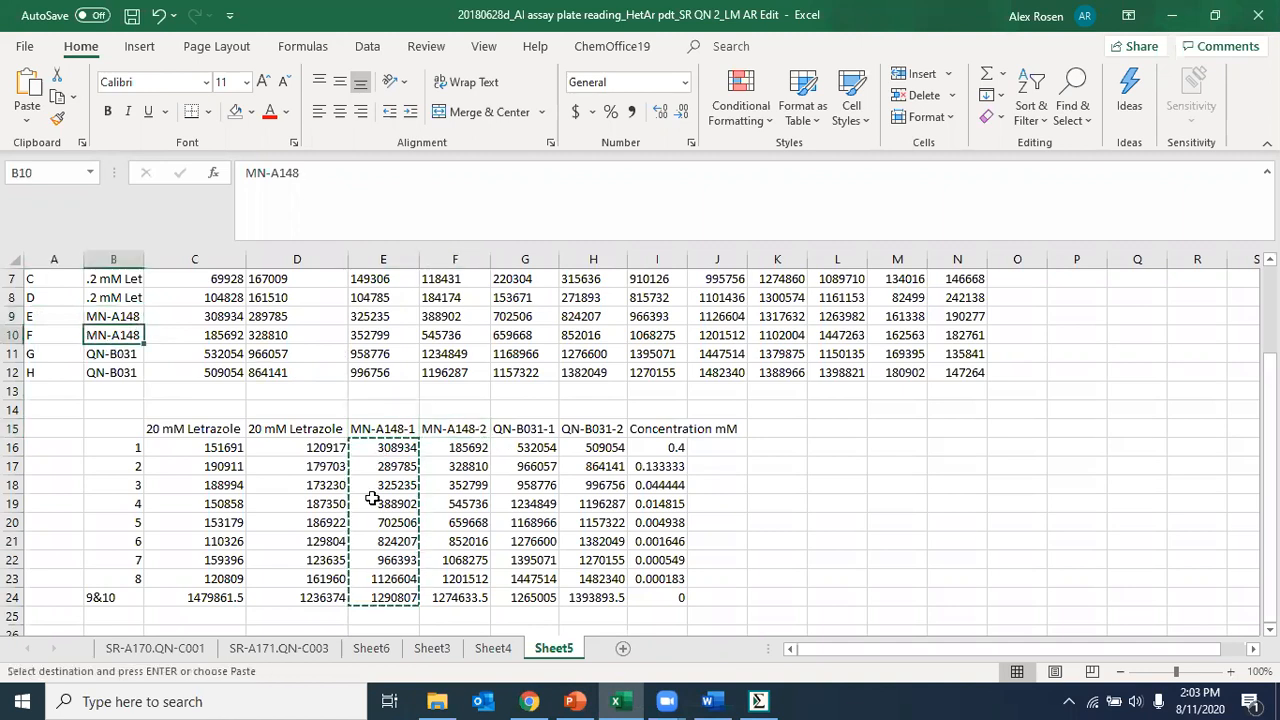
left_click(758, 701)
left_click(435, 390)
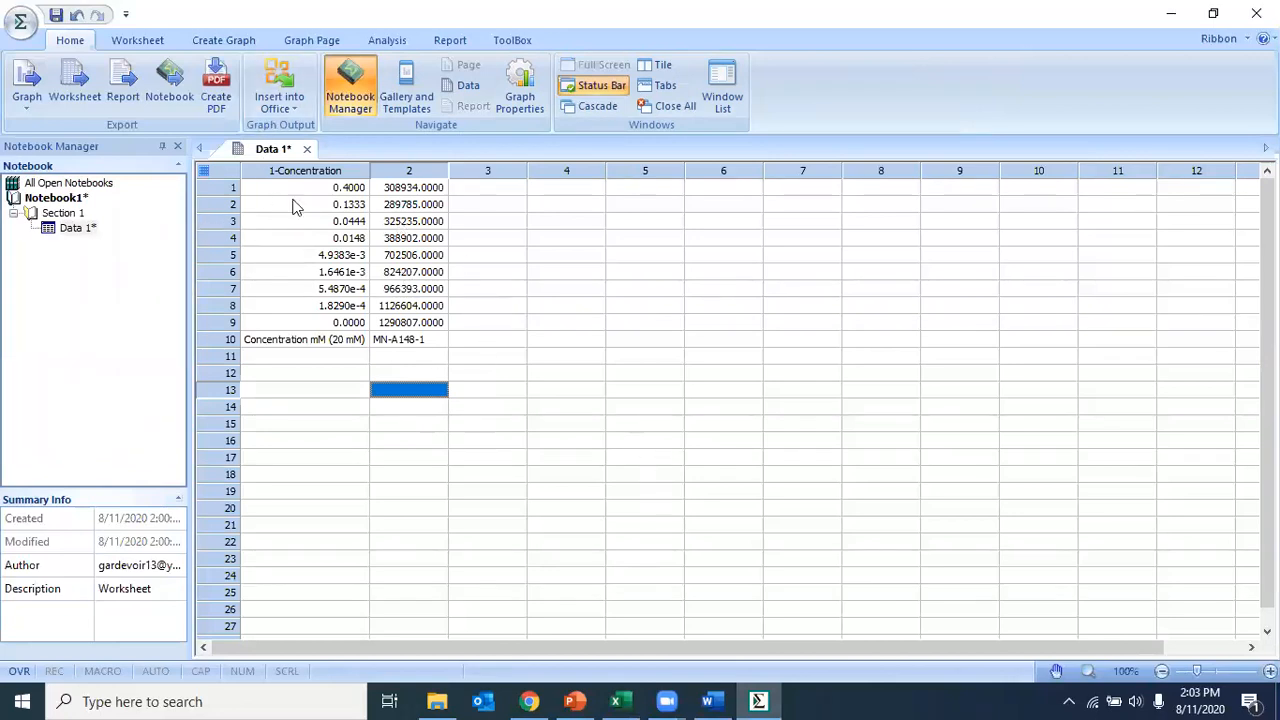
Step: Start a new graph with the Graph Wizard as a Scatter Plot in Simple Scatter style with the XY Pair data format
left_click(242, 40)
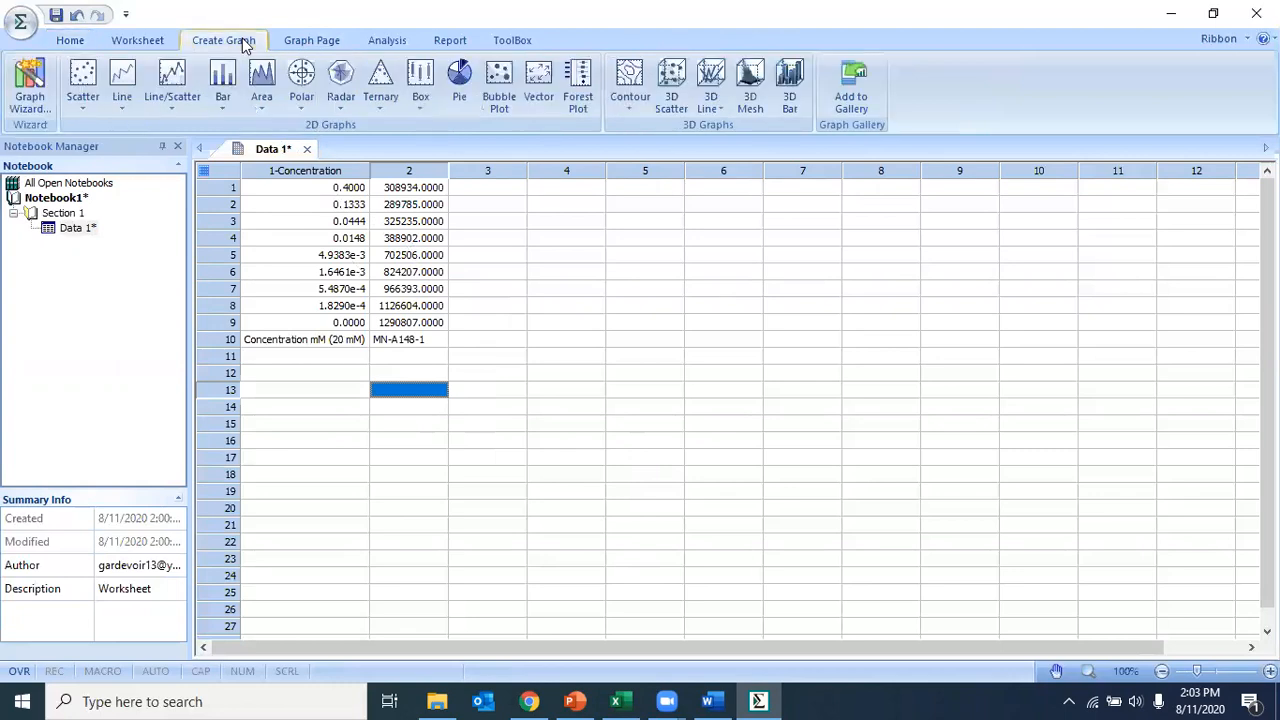
left_click(37, 108)
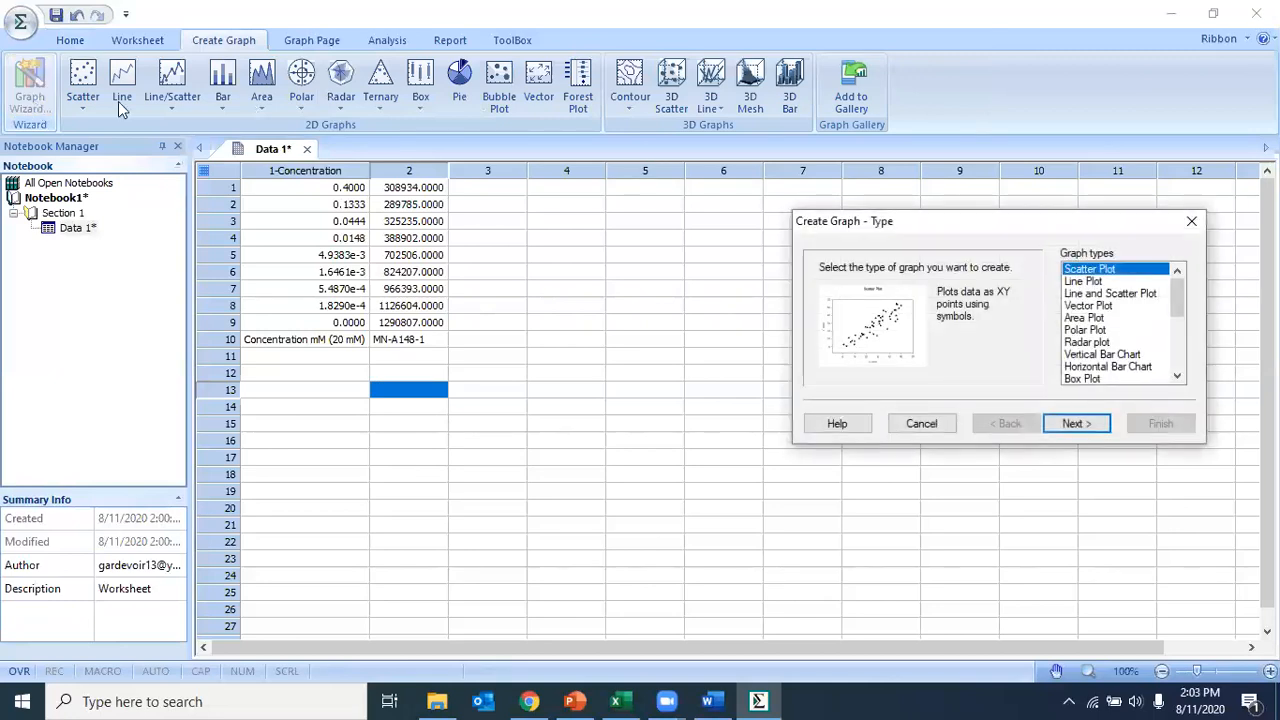
left_click_drag(937, 228, 626, 199)
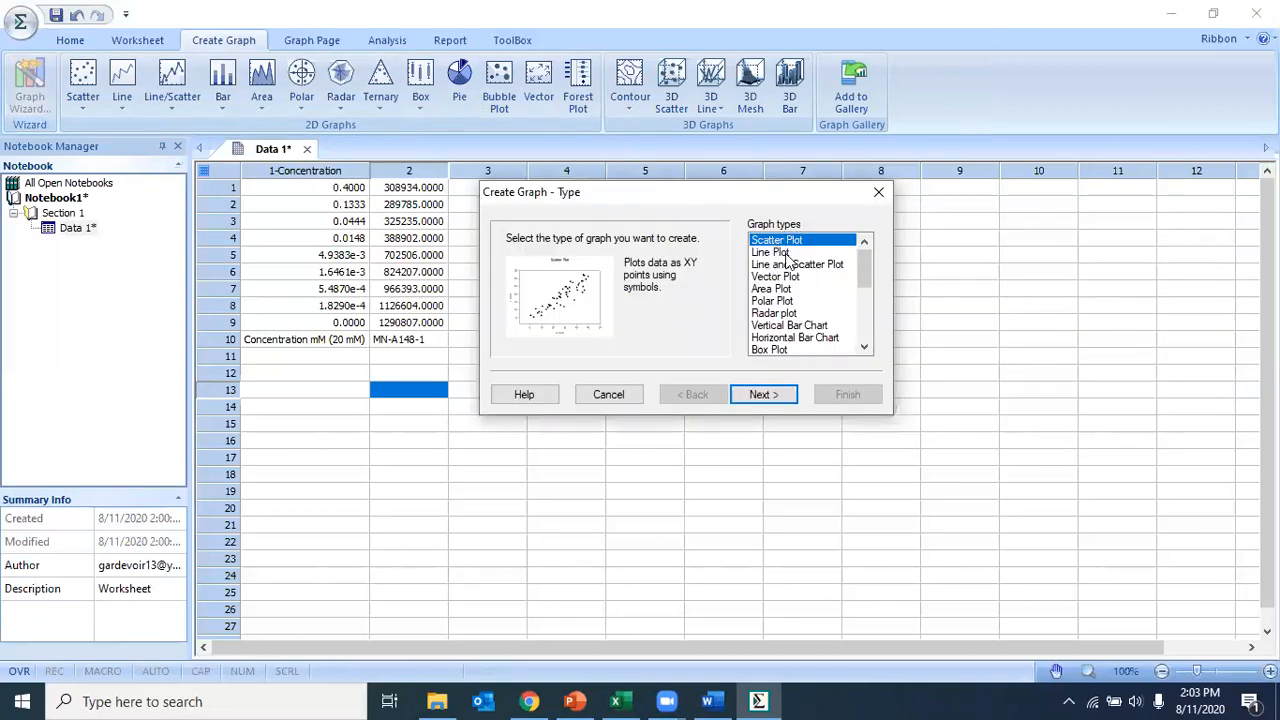
mouse_move(864, 262)
left_mouse_down()
mouse_move(863, 325)
mouse_move(857, 263)
left_mouse_up()
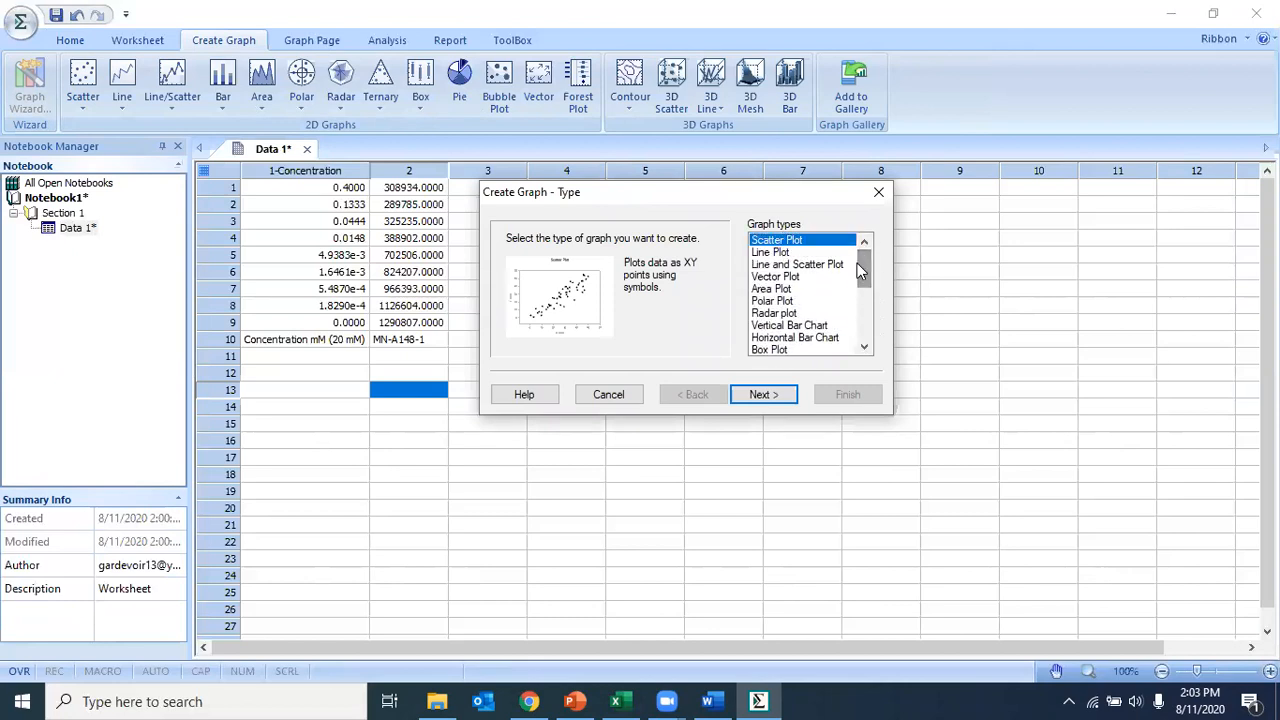
left_click(760, 395)
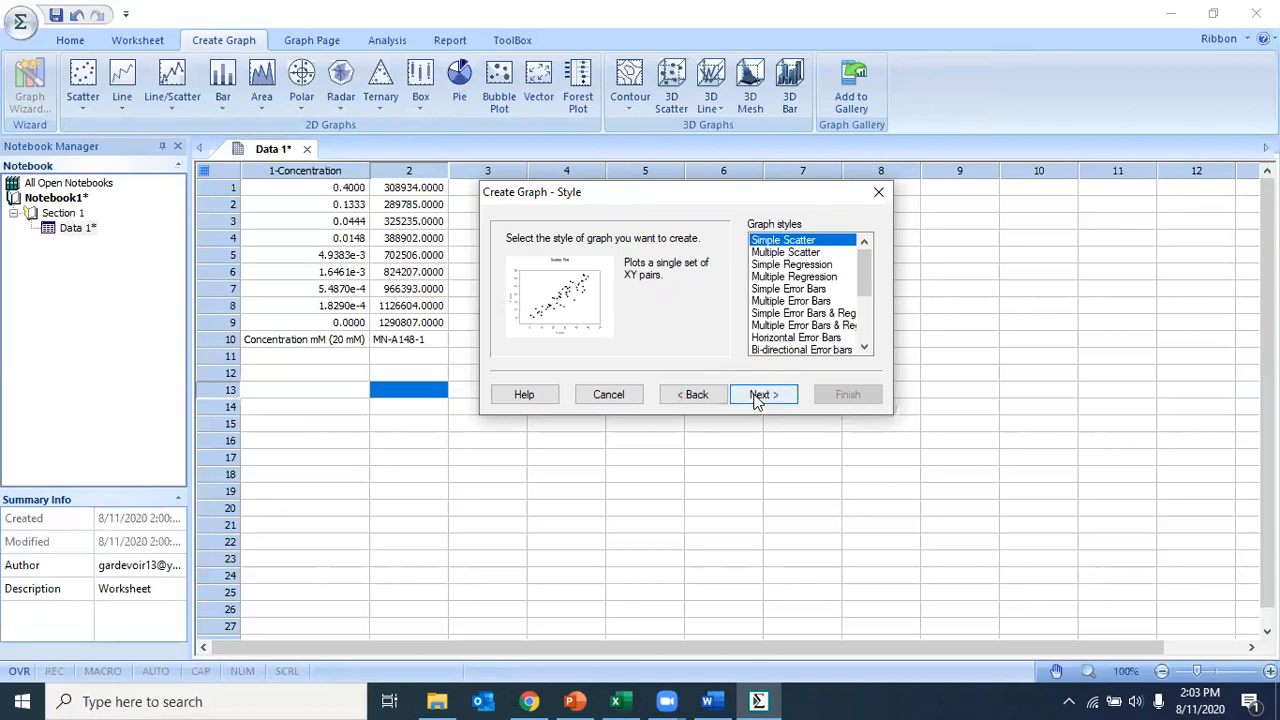
left_click(757, 398)
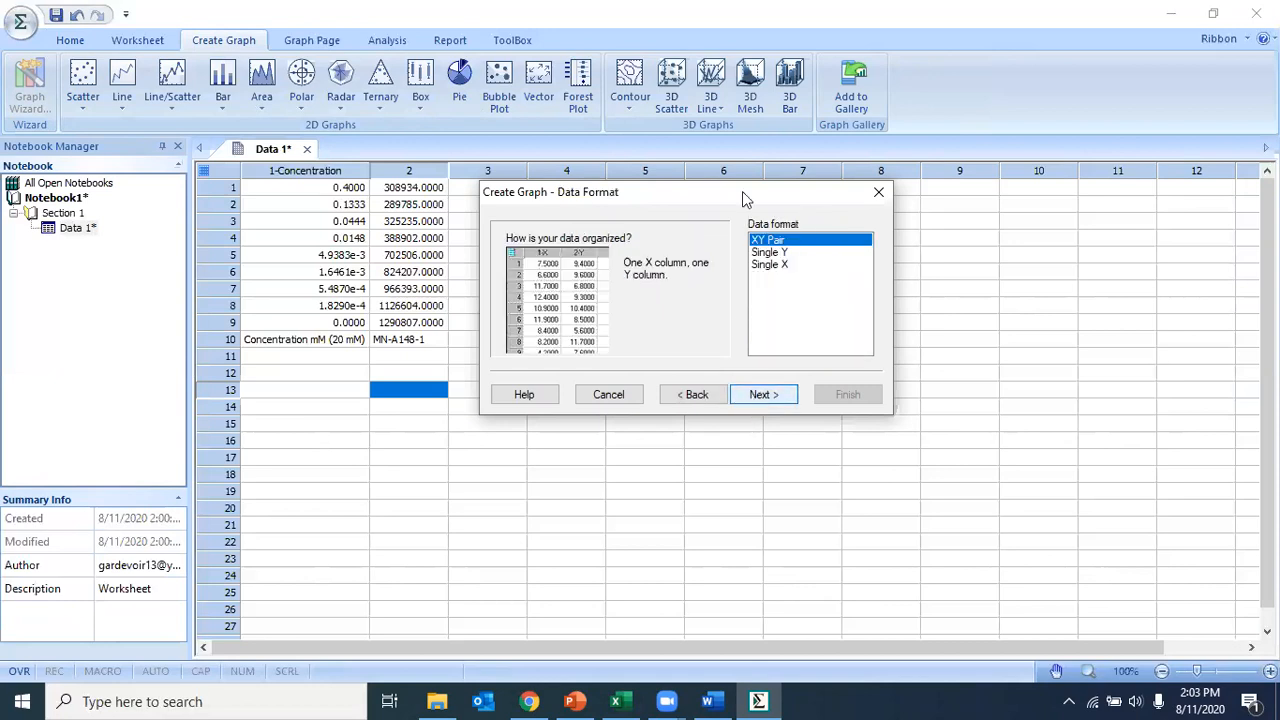
left_click_drag(731, 199, 822, 203)
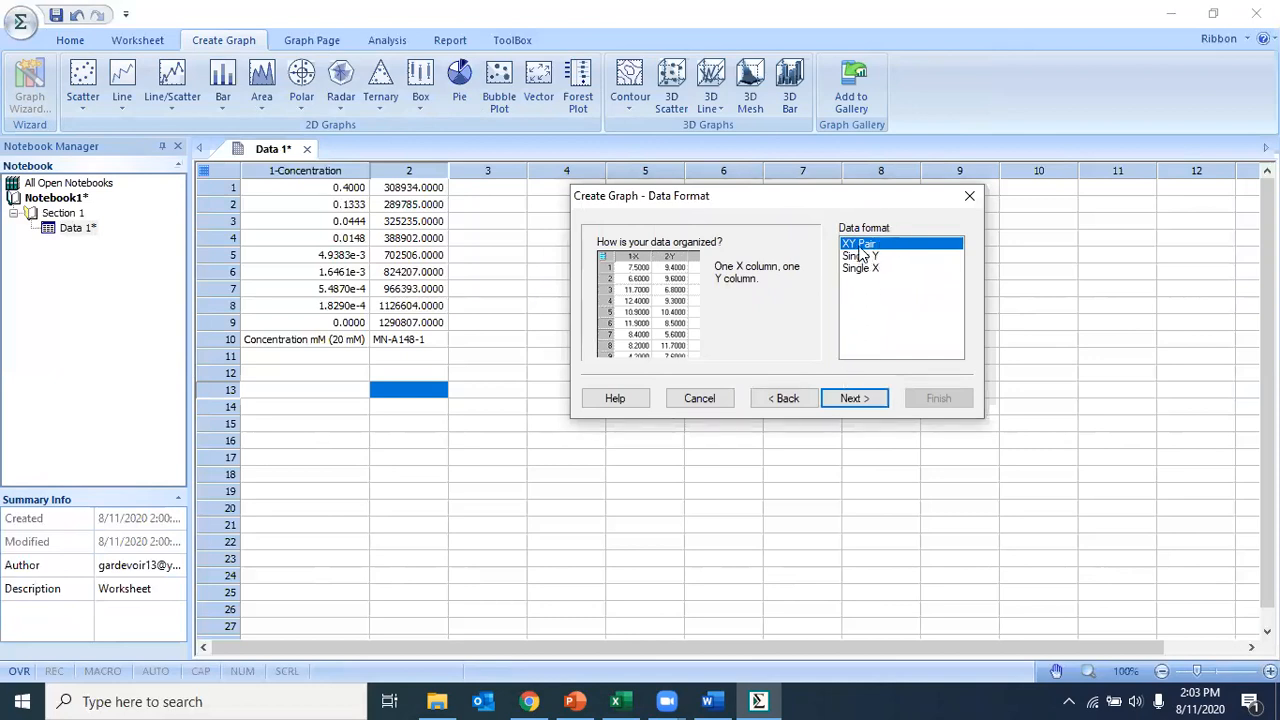
left_click(853, 399)
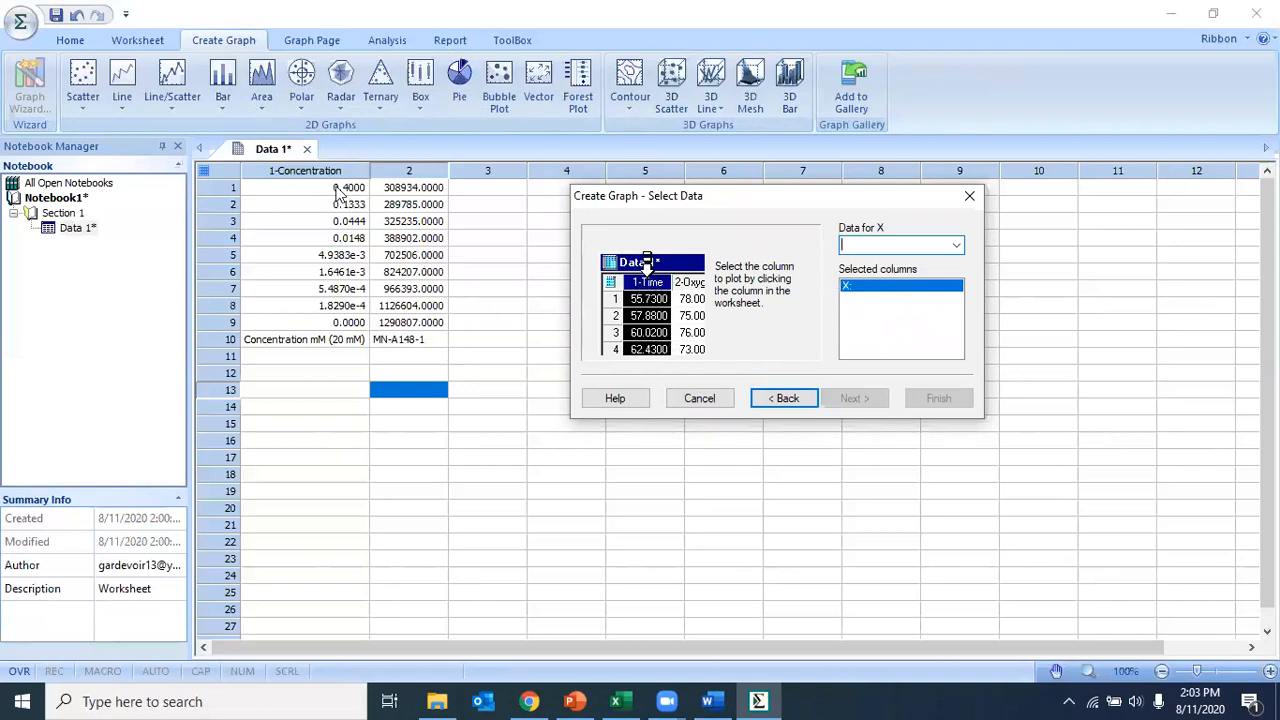
Step: Assign rows 1-9 of the Concentration column as the X data and rows 1-9 of column 2 as the Y data
left_click_drag(338, 190, 331, 320)
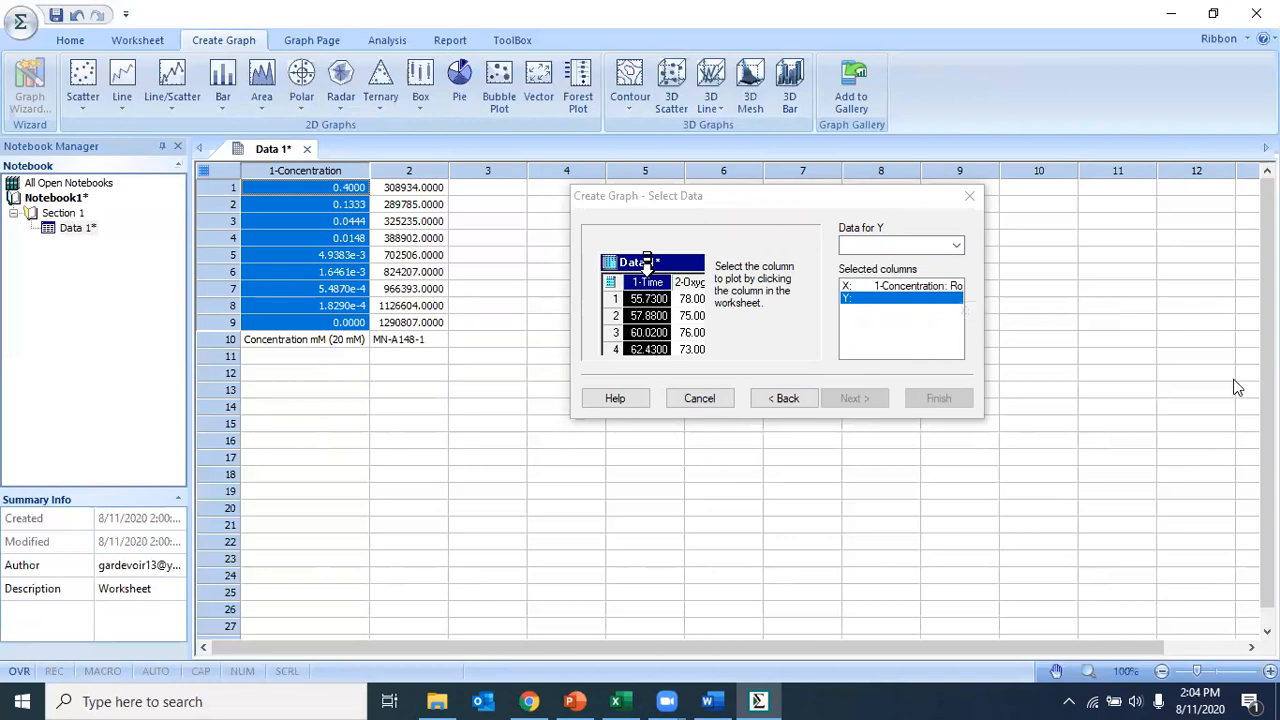
left_click(868, 286)
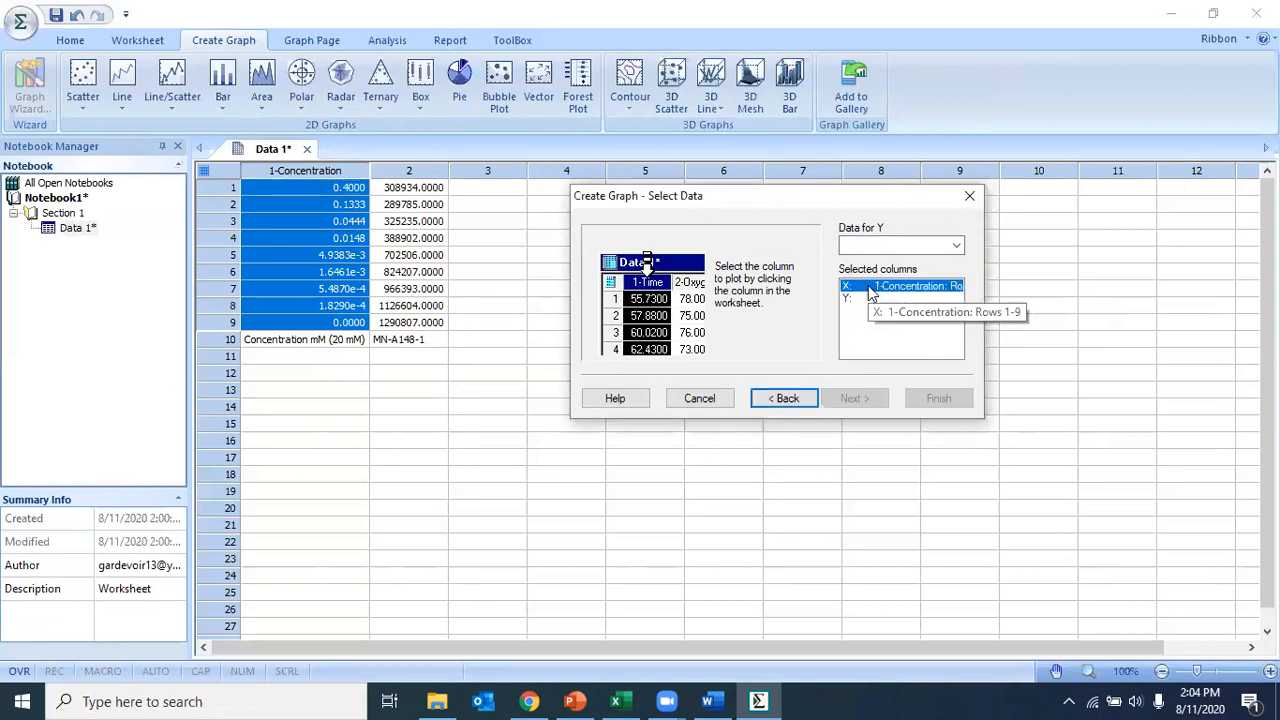
left_click_drag(391, 195, 392, 231)
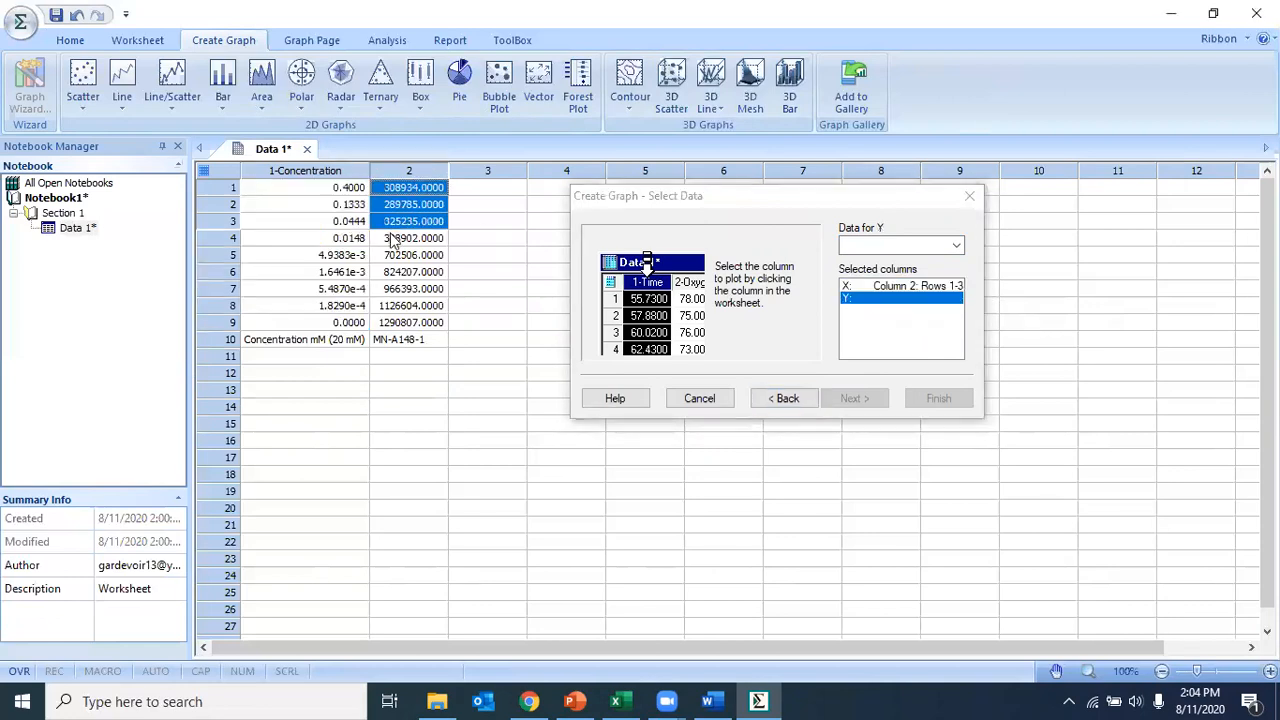
left_click(876, 287)
left_click_drag(315, 197, 306, 328)
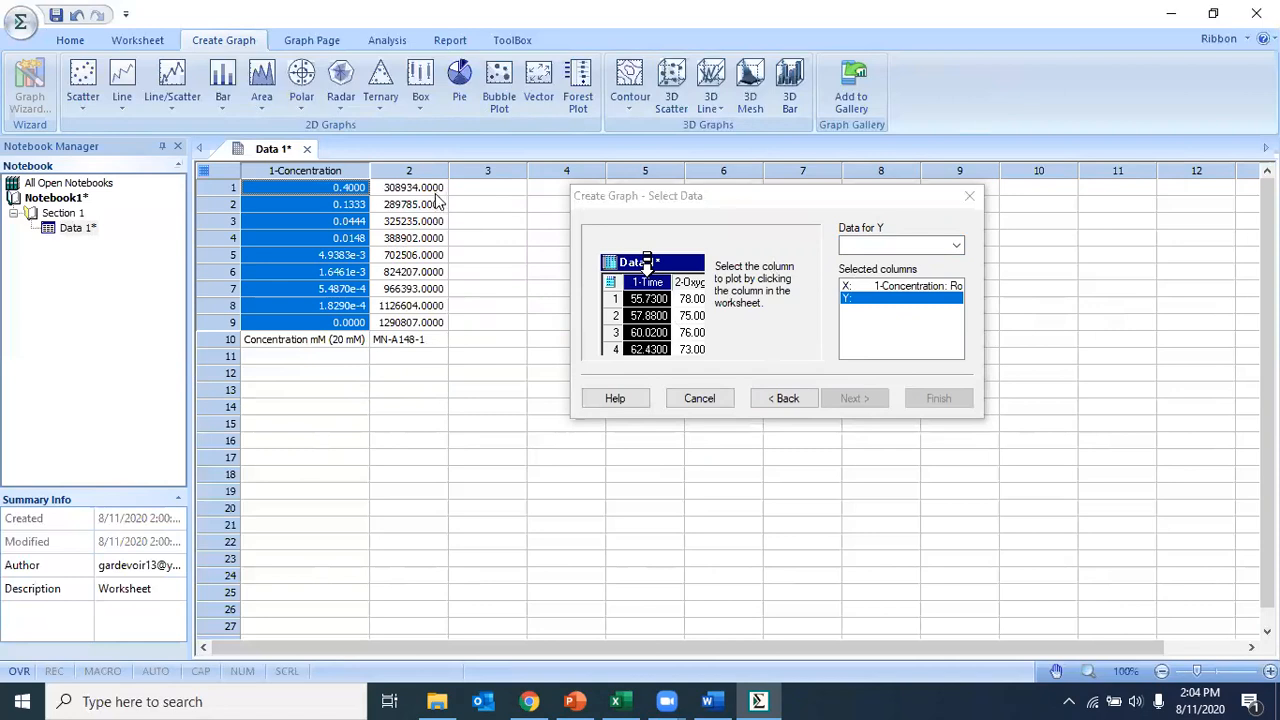
left_click_drag(437, 195, 423, 332)
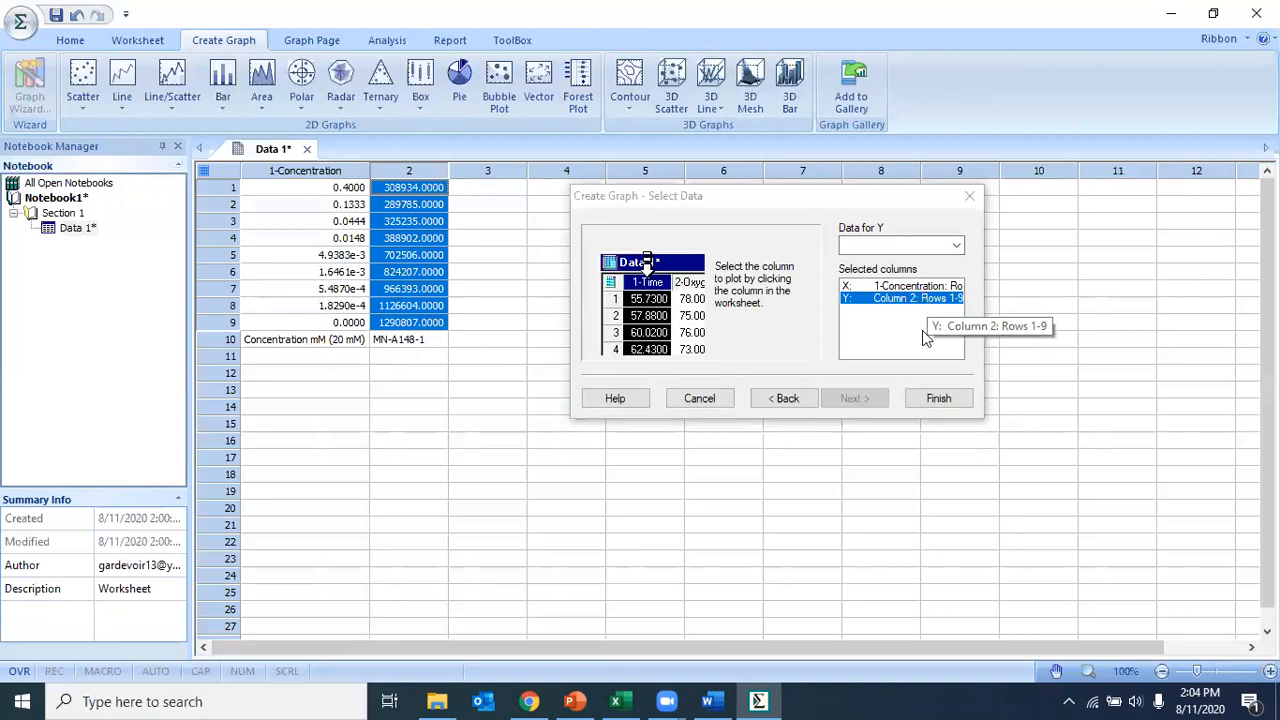
Step: Finish creating the scatter plot and set its X axis scale type to Log (common)
left_click(946, 405)
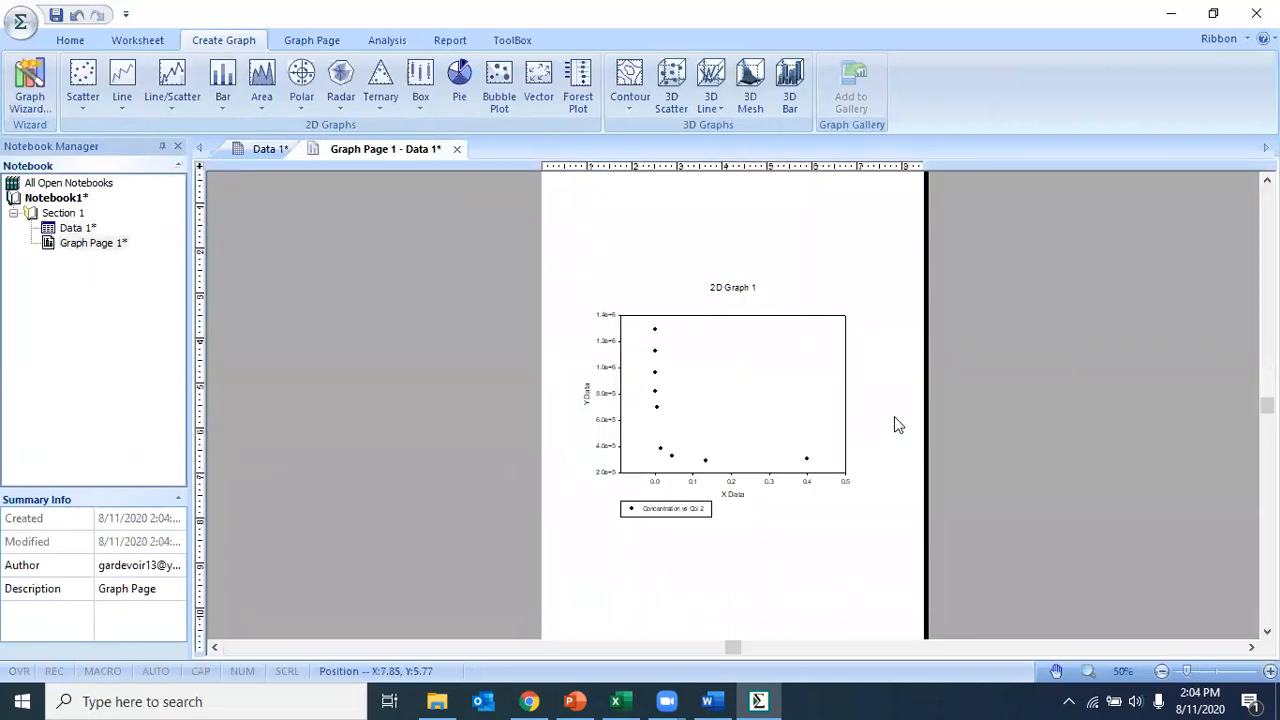
left_click(1270, 671)
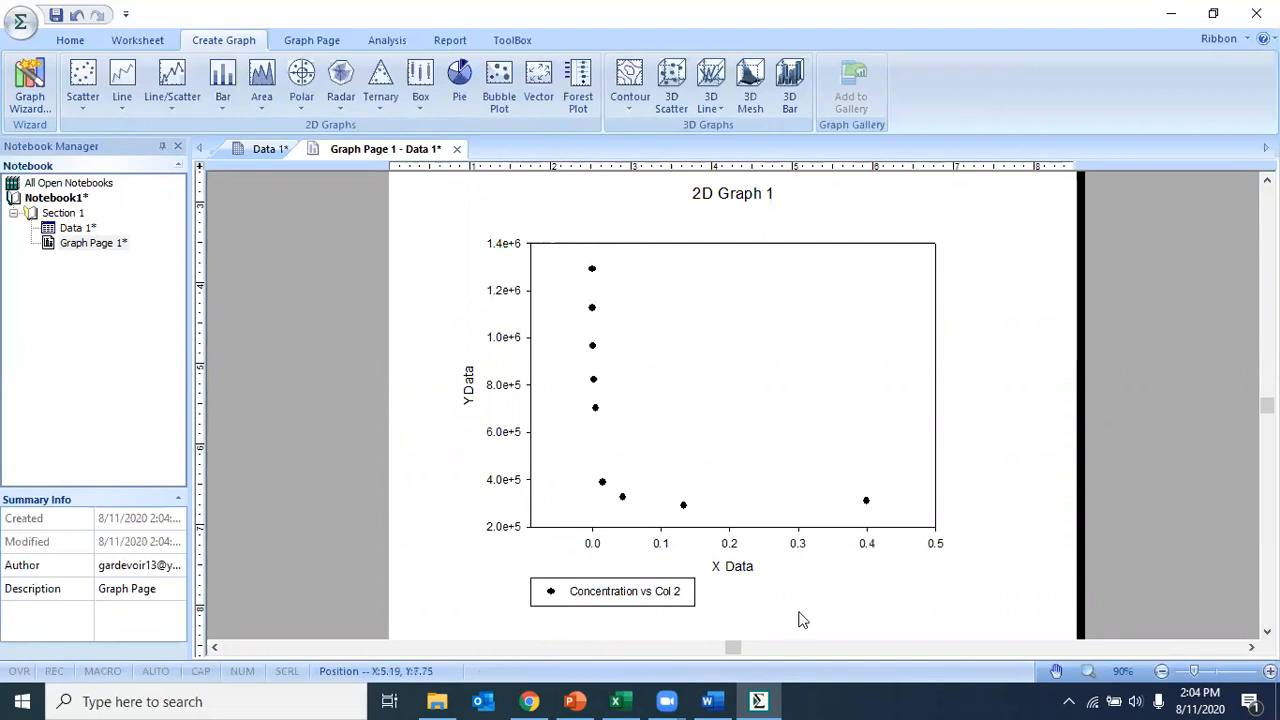
left_click(728, 546)
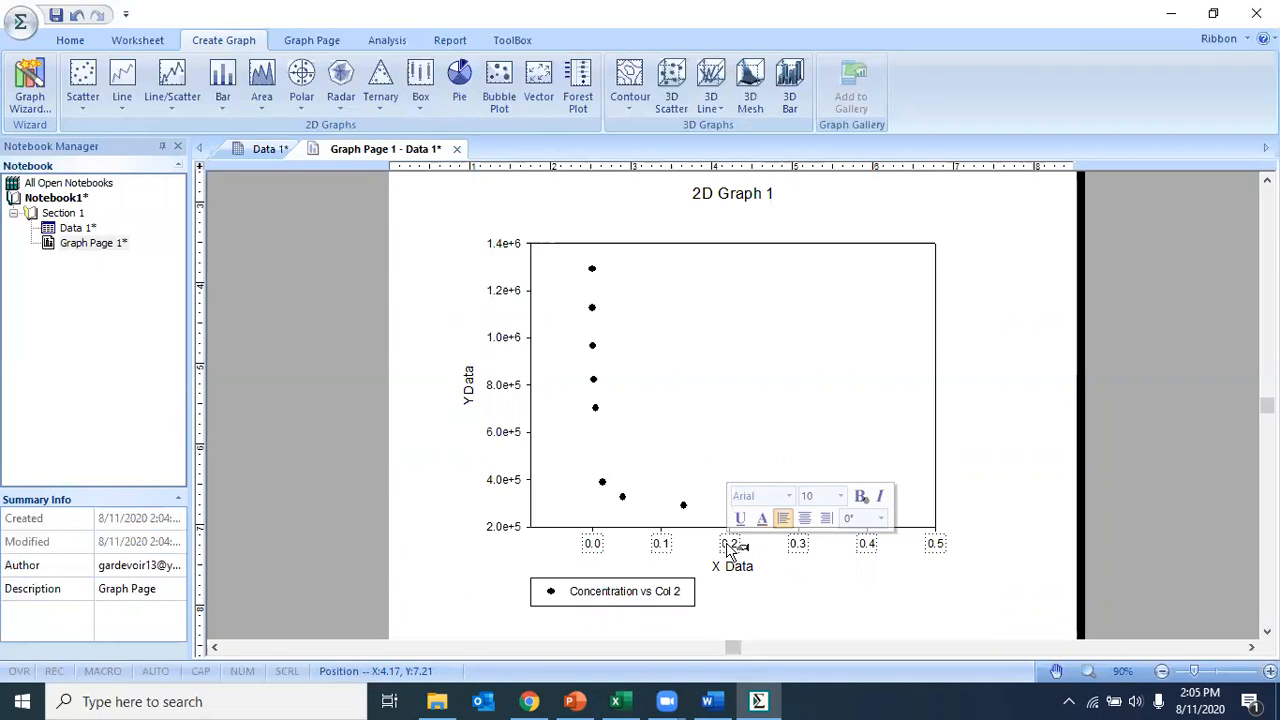
double_click(733, 545)
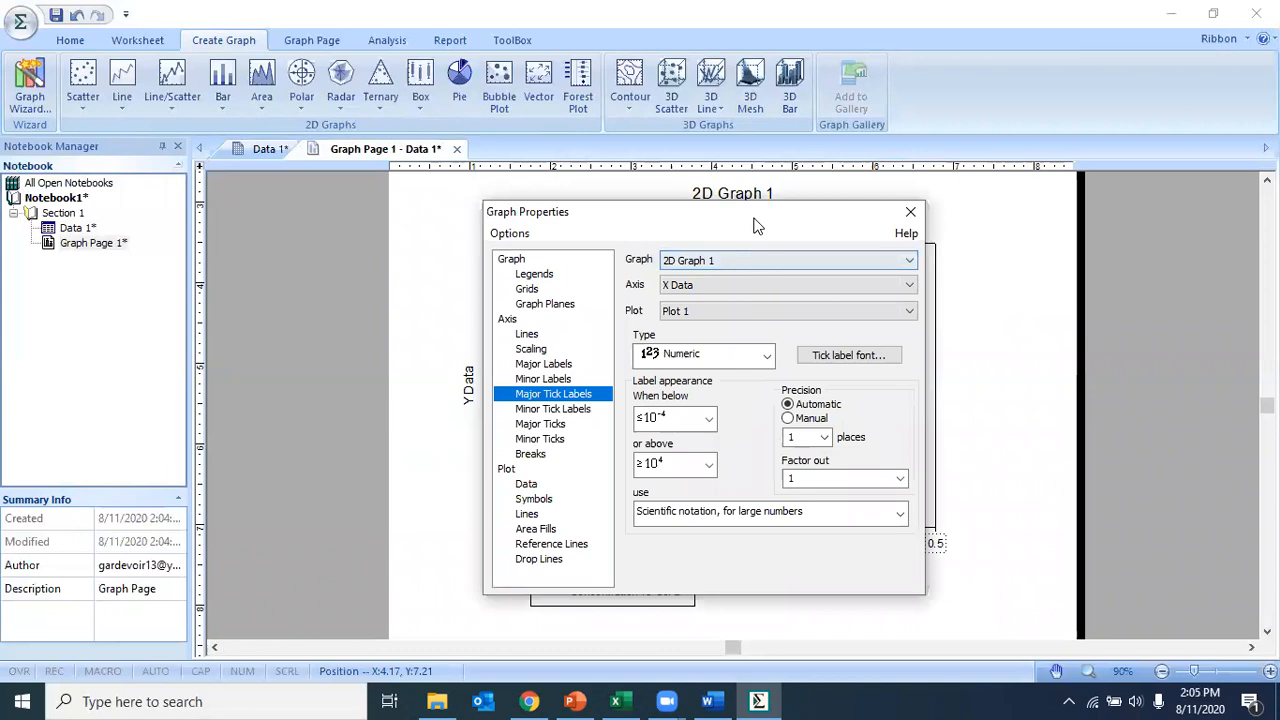
left_click_drag(757, 215, 1150, 349)
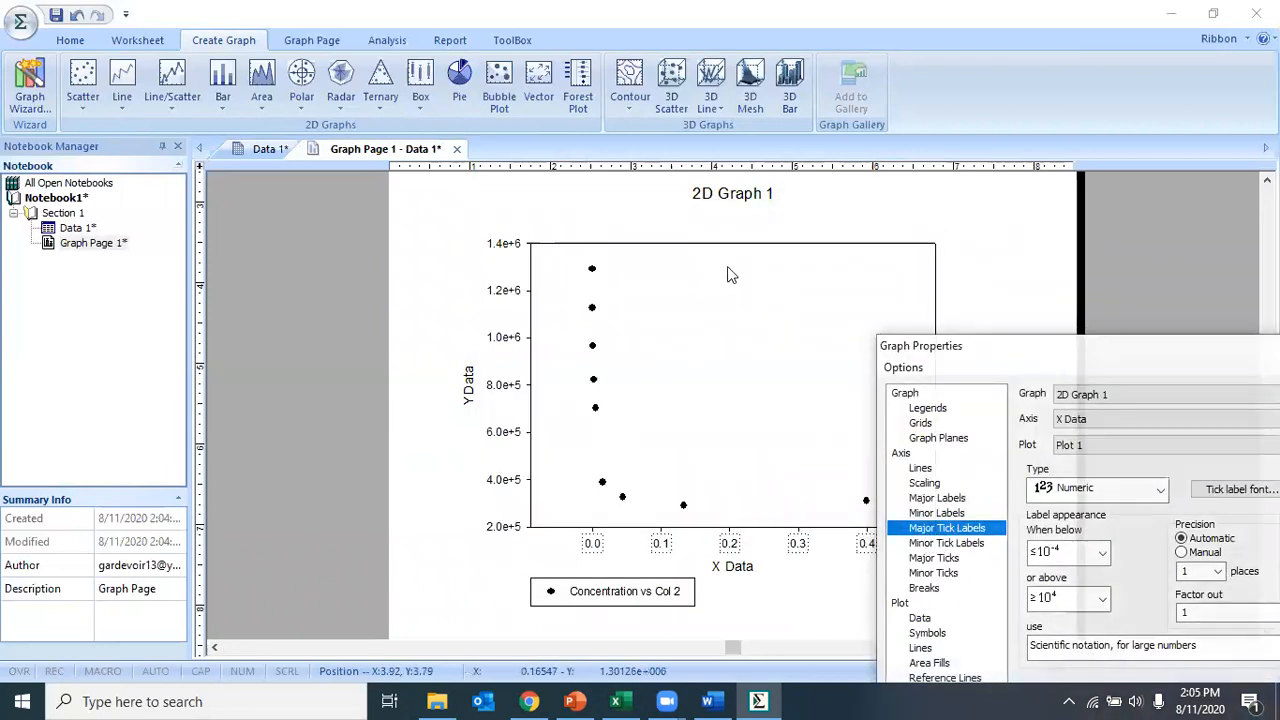
left_click_drag(1070, 344, 763, 210)
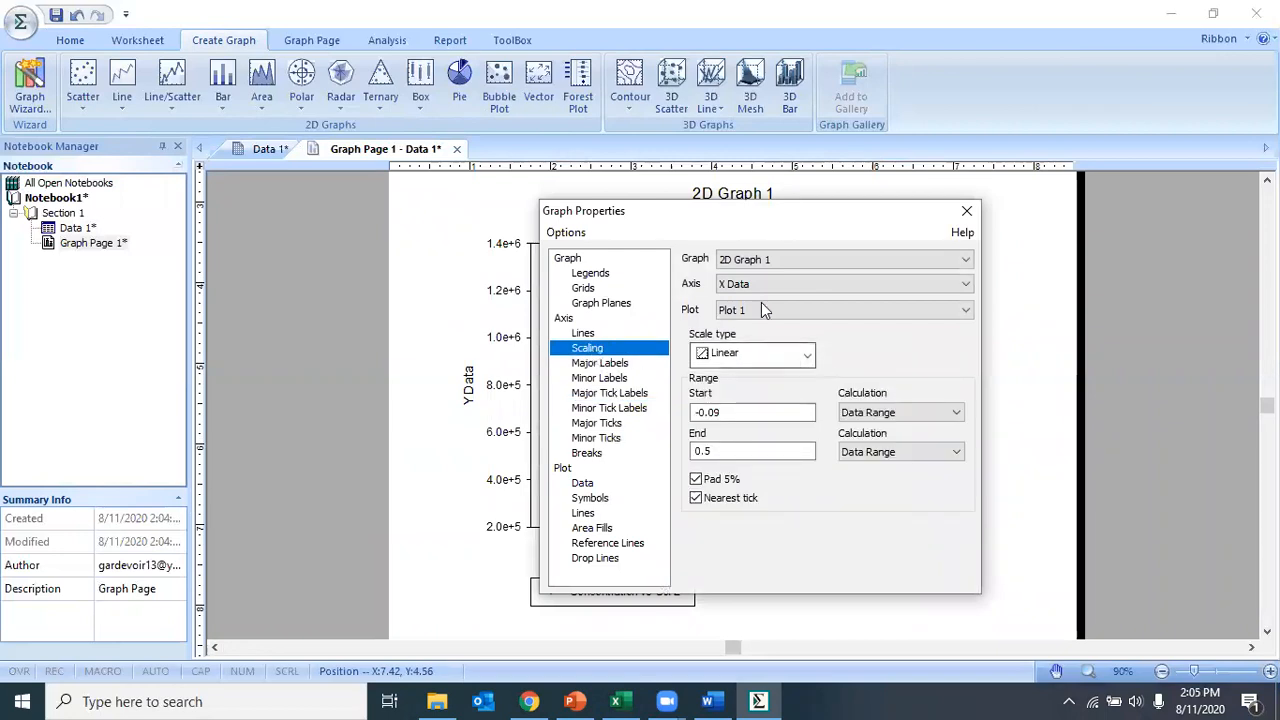
left_click(780, 362)
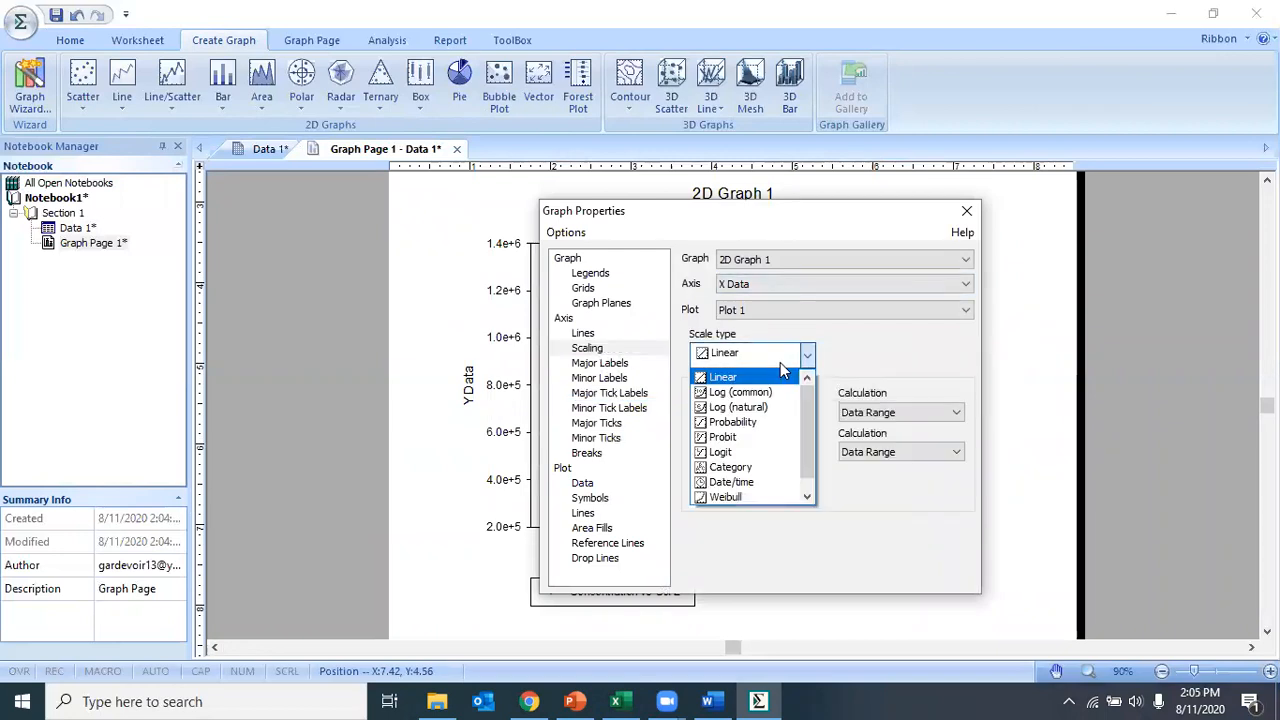
left_click(733, 393)
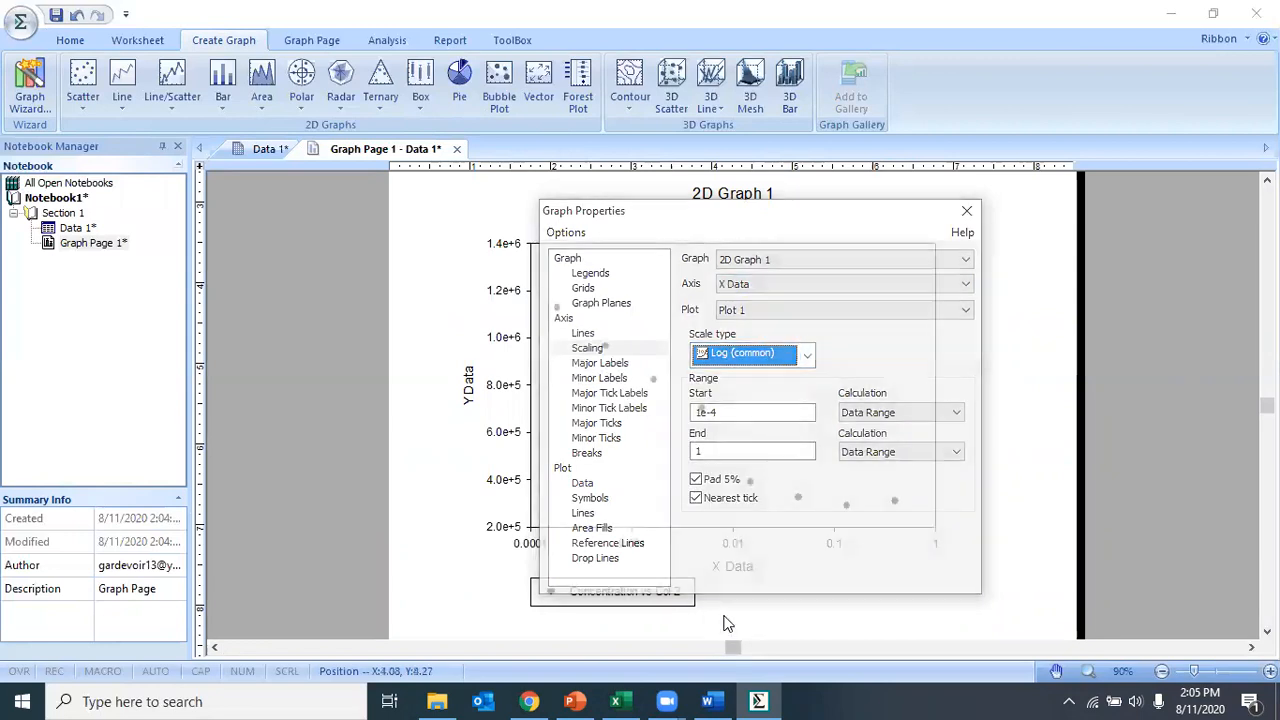
Step: Set the start of the Y axis range to 0 and close the graph properties
left_click_drag(745, 220, 795, 214)
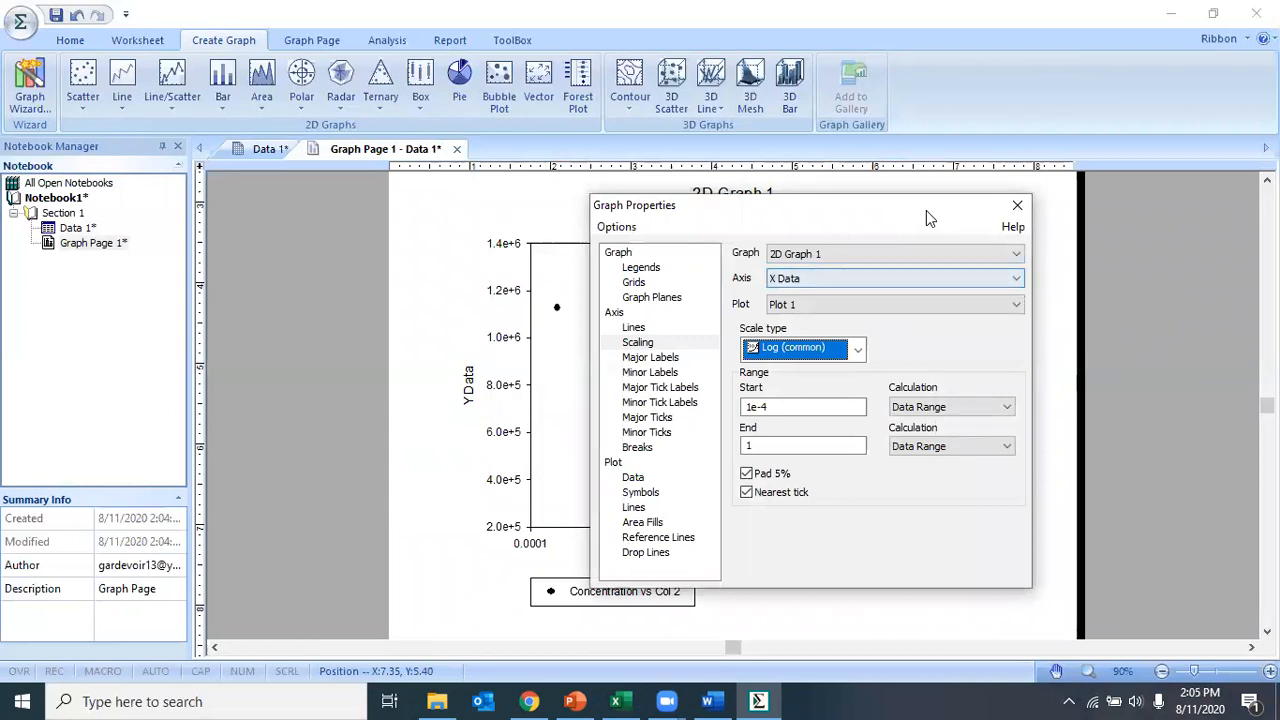
left_click_drag(926, 210, 945, 226)
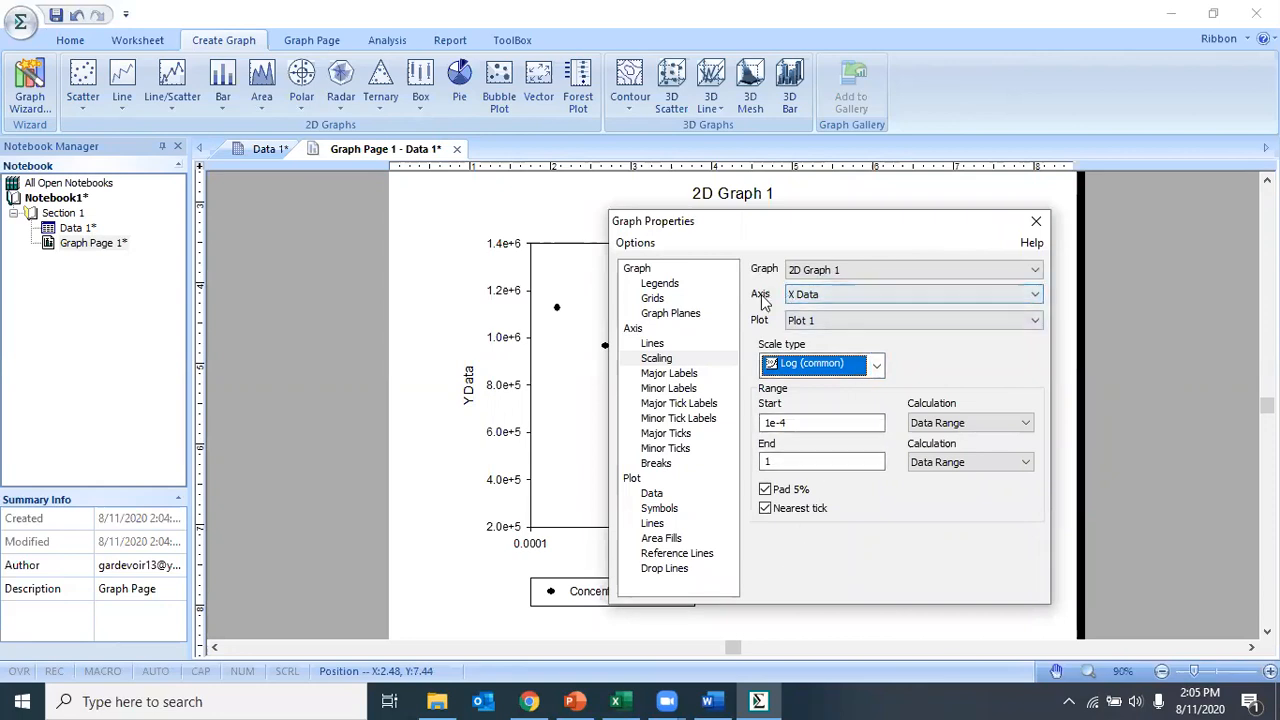
left_click(819, 294)
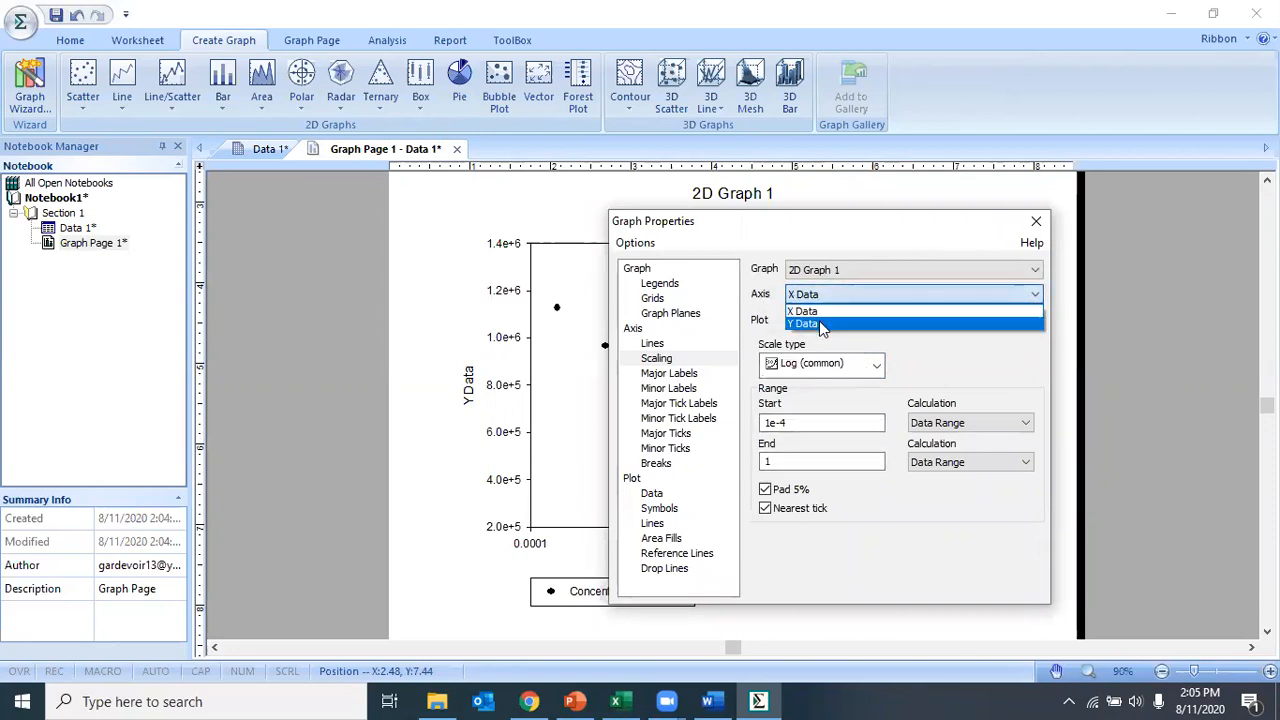
left_click(819, 321)
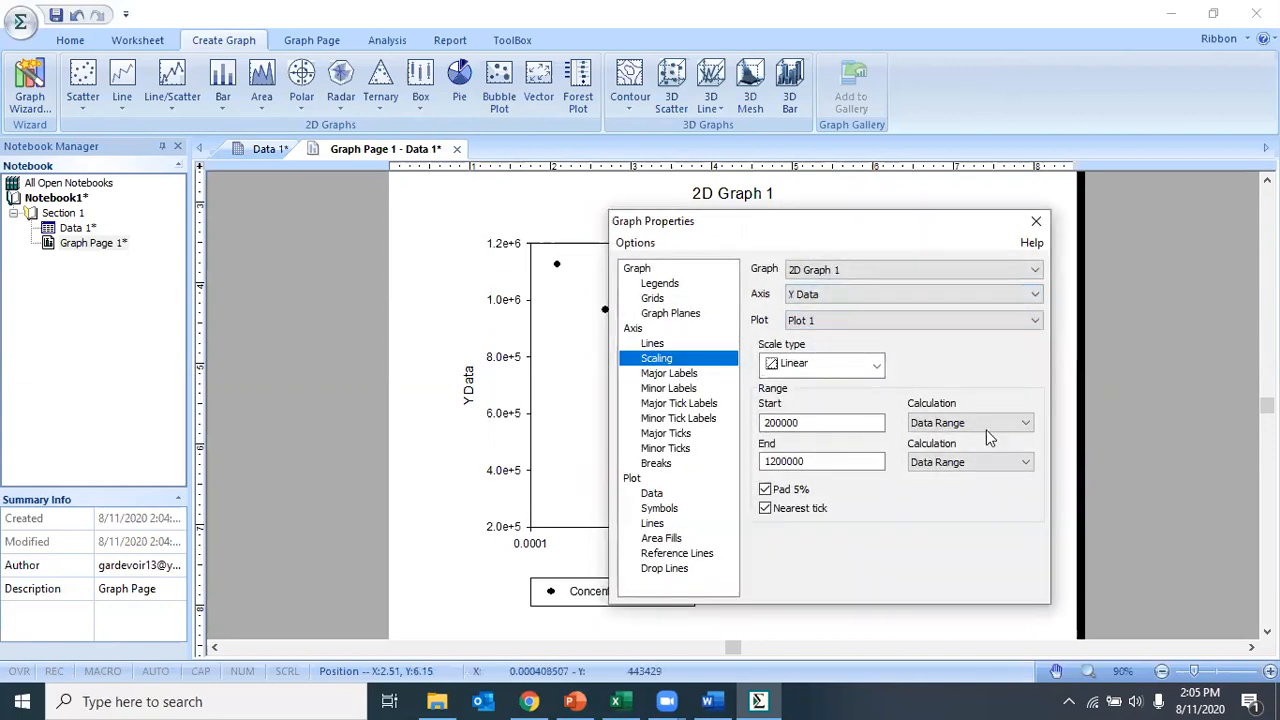
left_click_drag(826, 422, 731, 425)
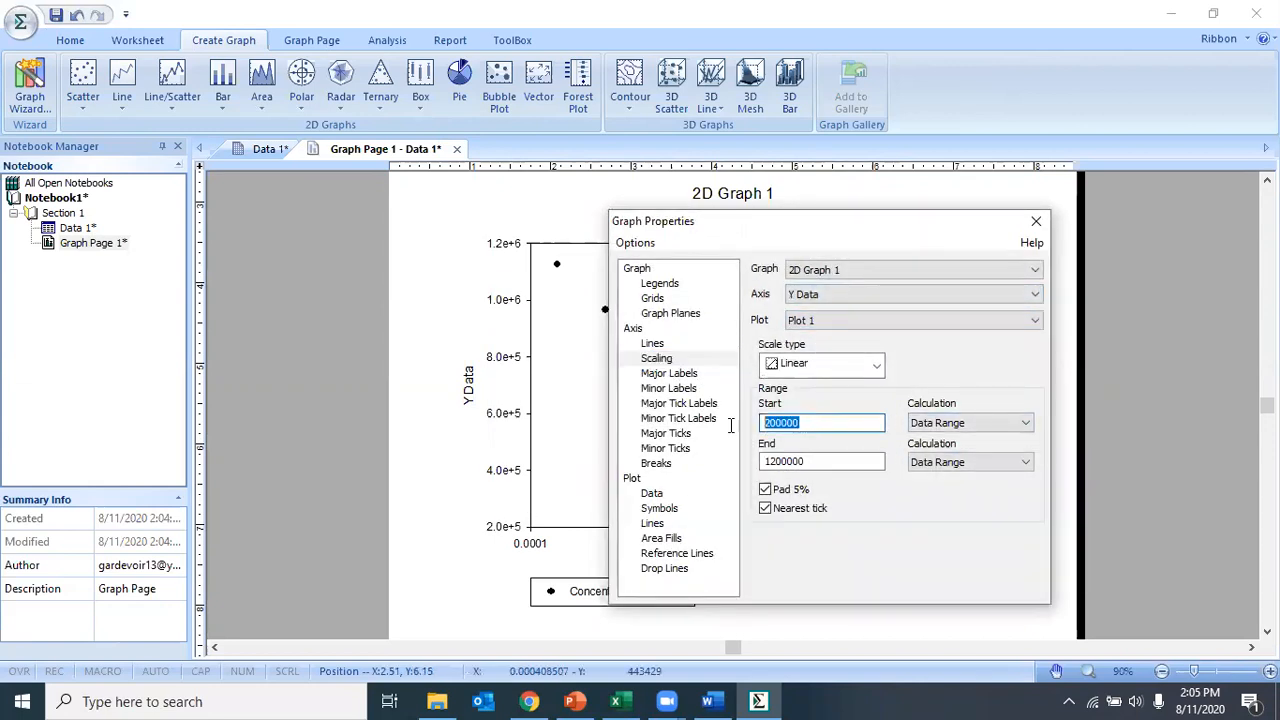
type("0")
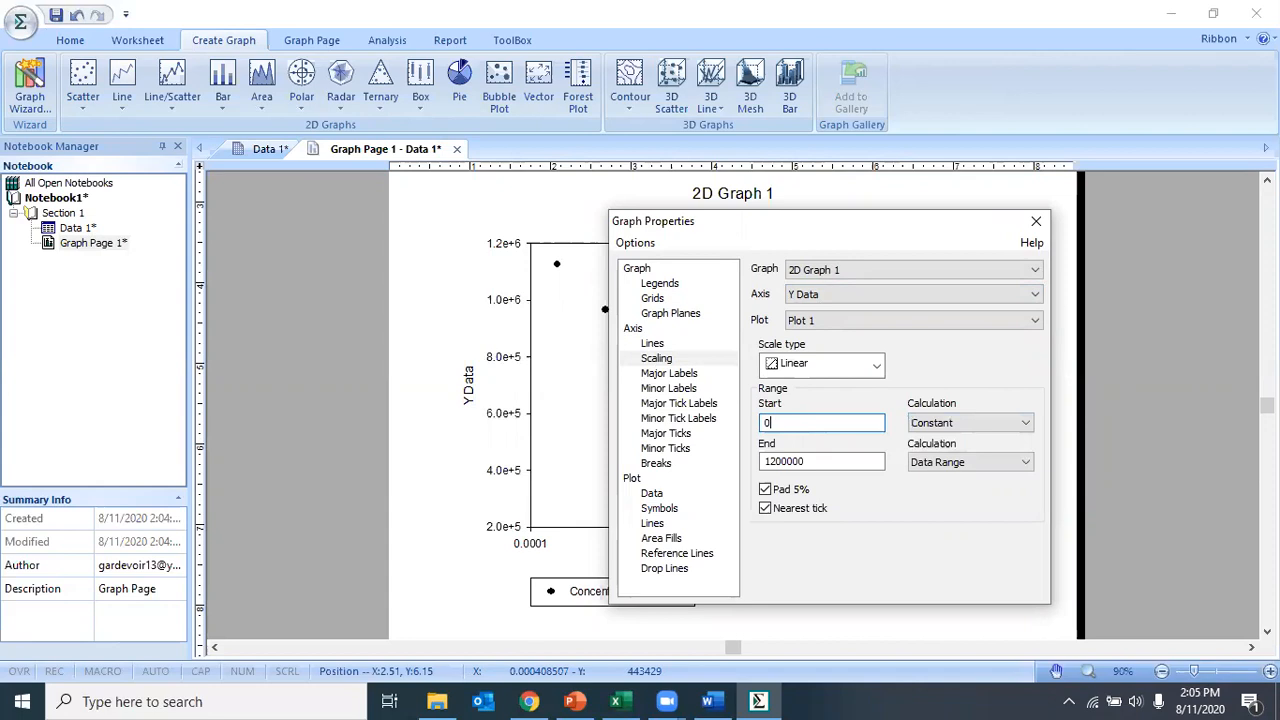
key("shift+Tab")
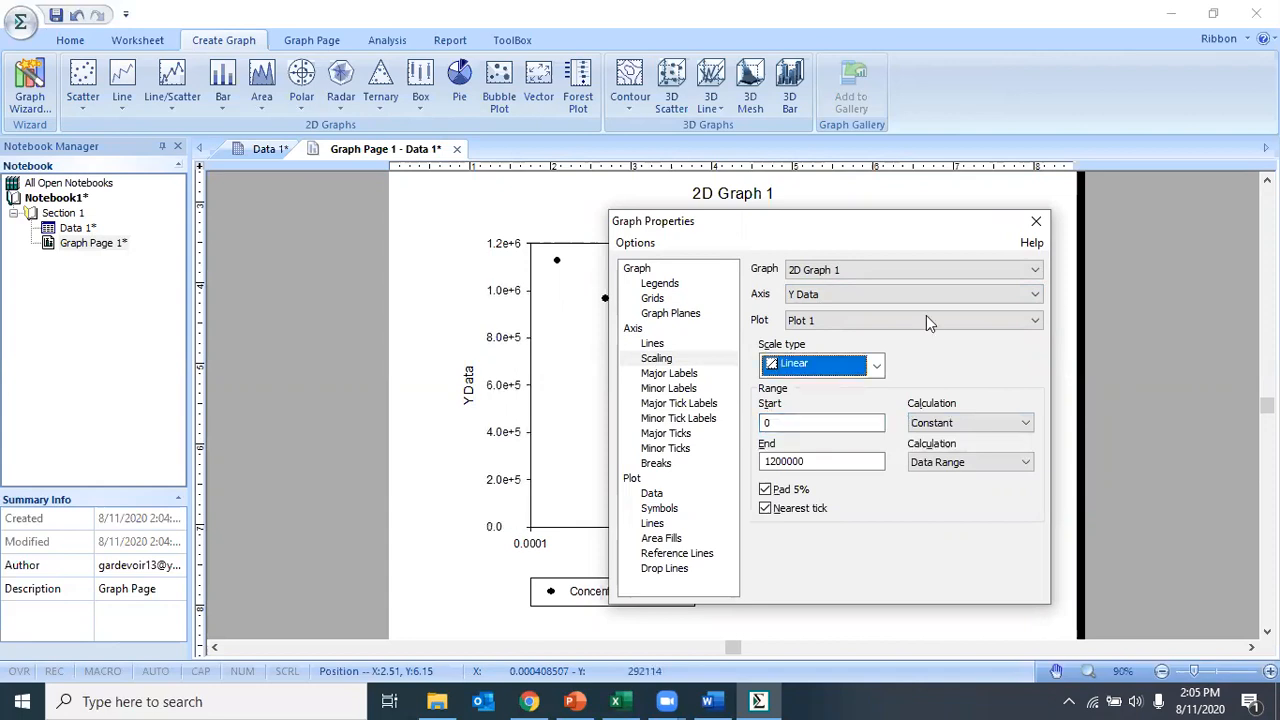
left_click(1035, 221)
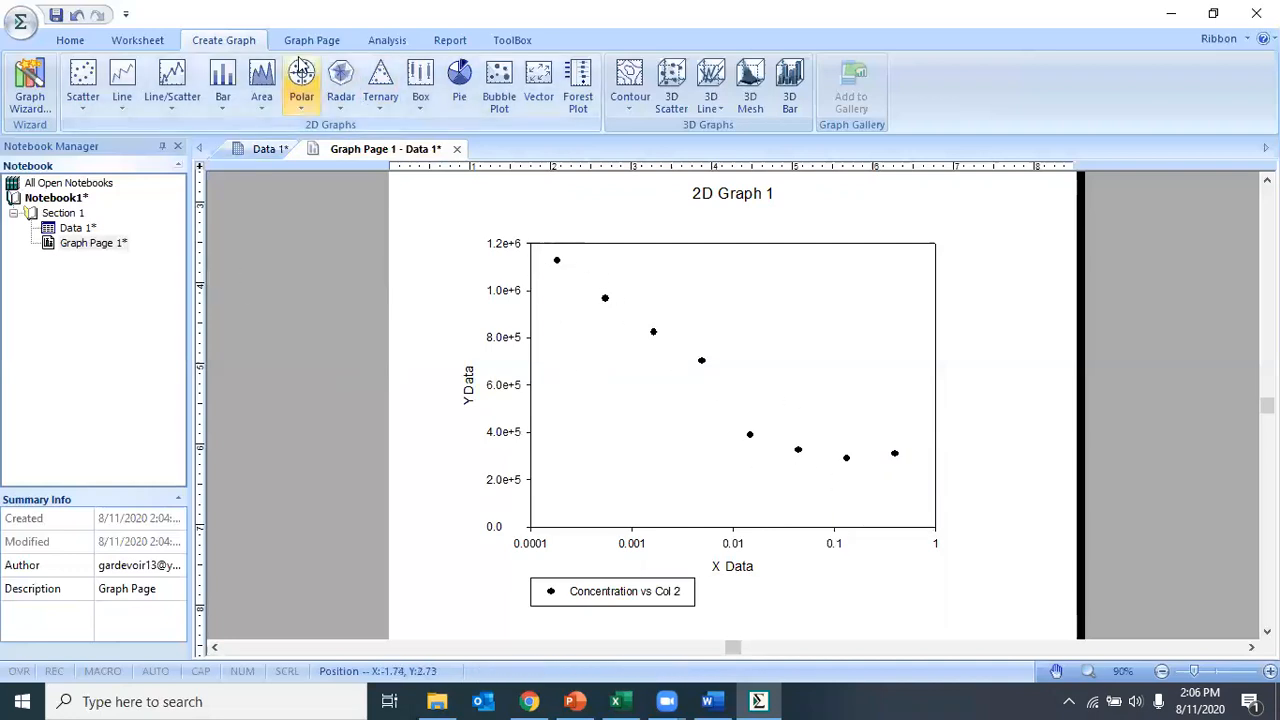
Step: Examine the individual data points of the scatter plot and their symbol properties
left_click(387, 40)
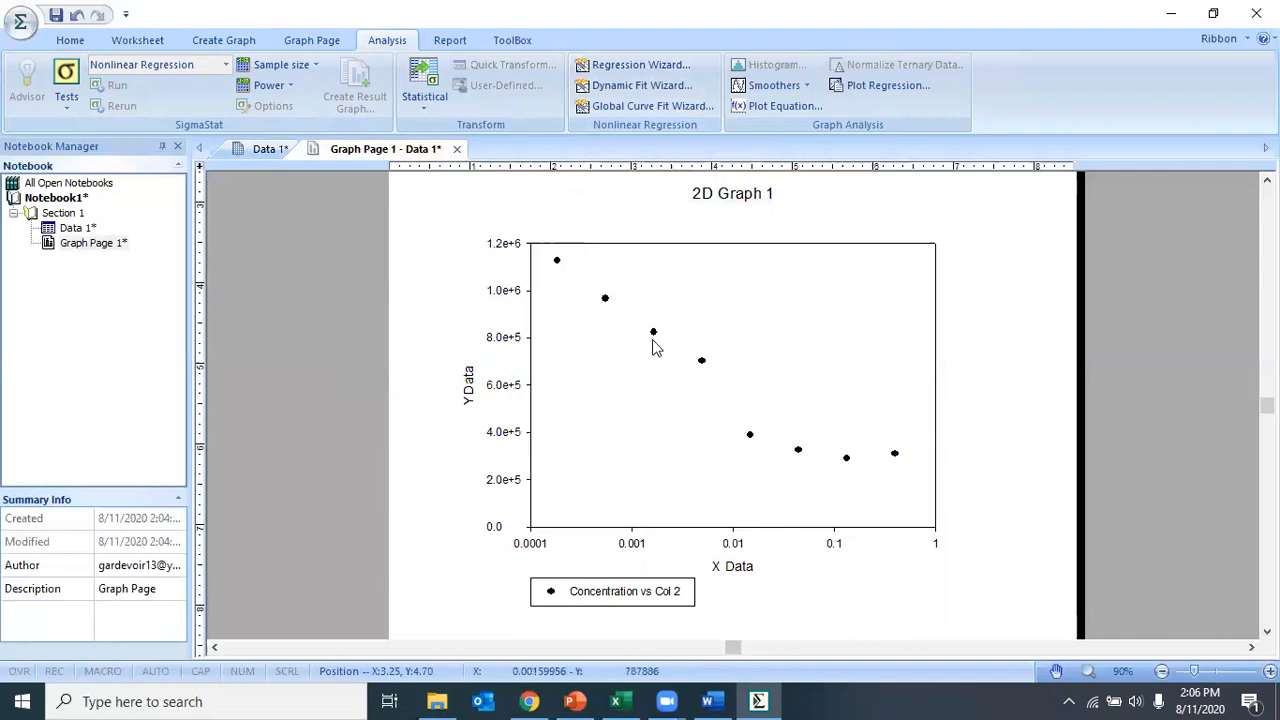
mouse_move(655, 336)
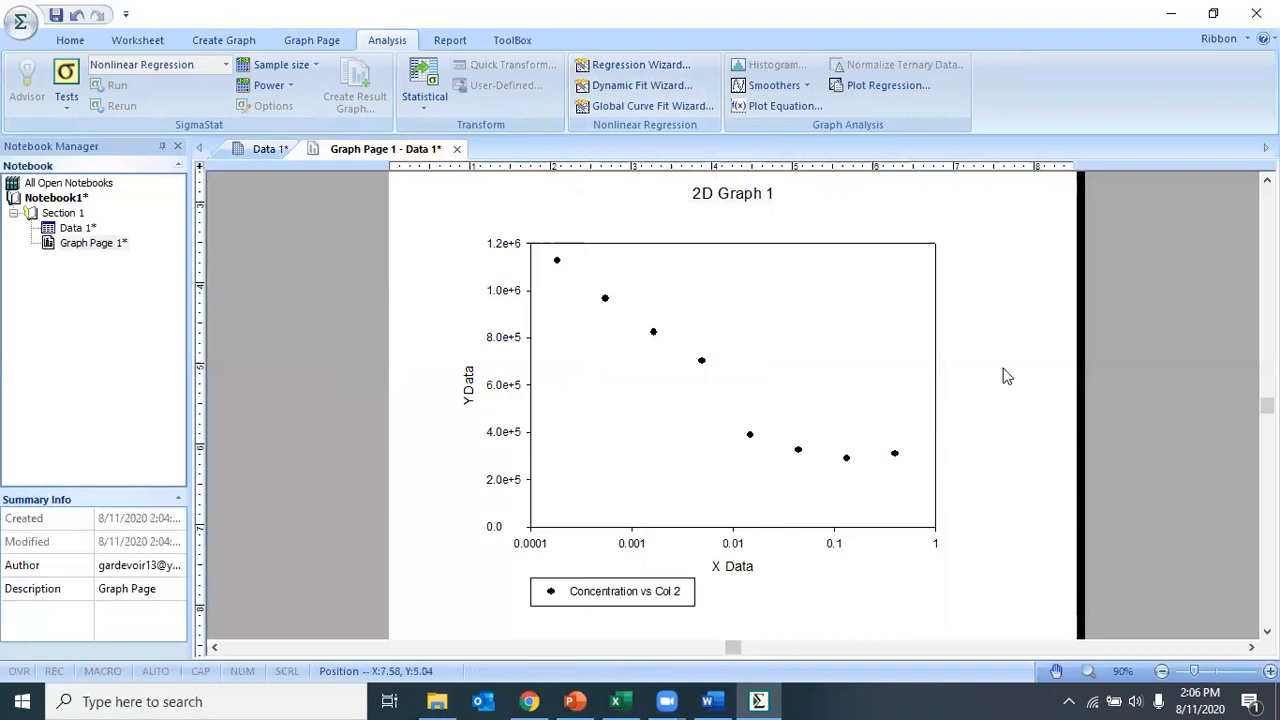
left_click(702, 364)
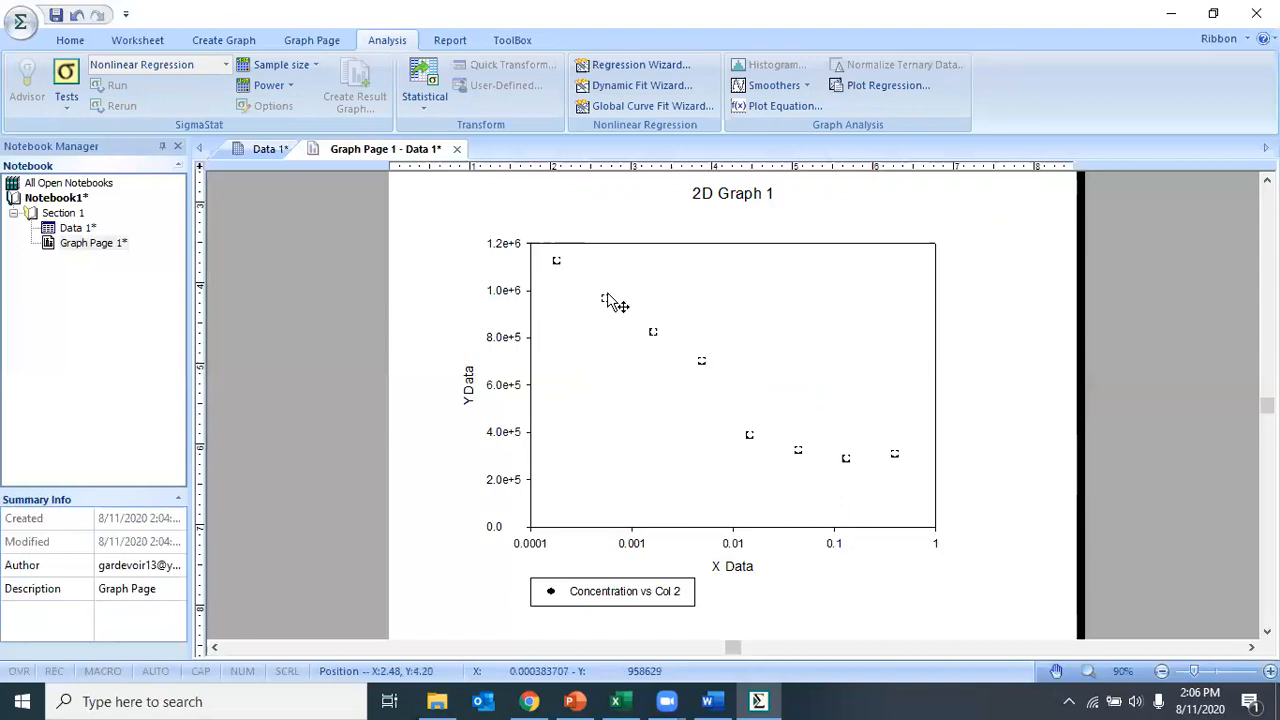
left_click(1057, 350)
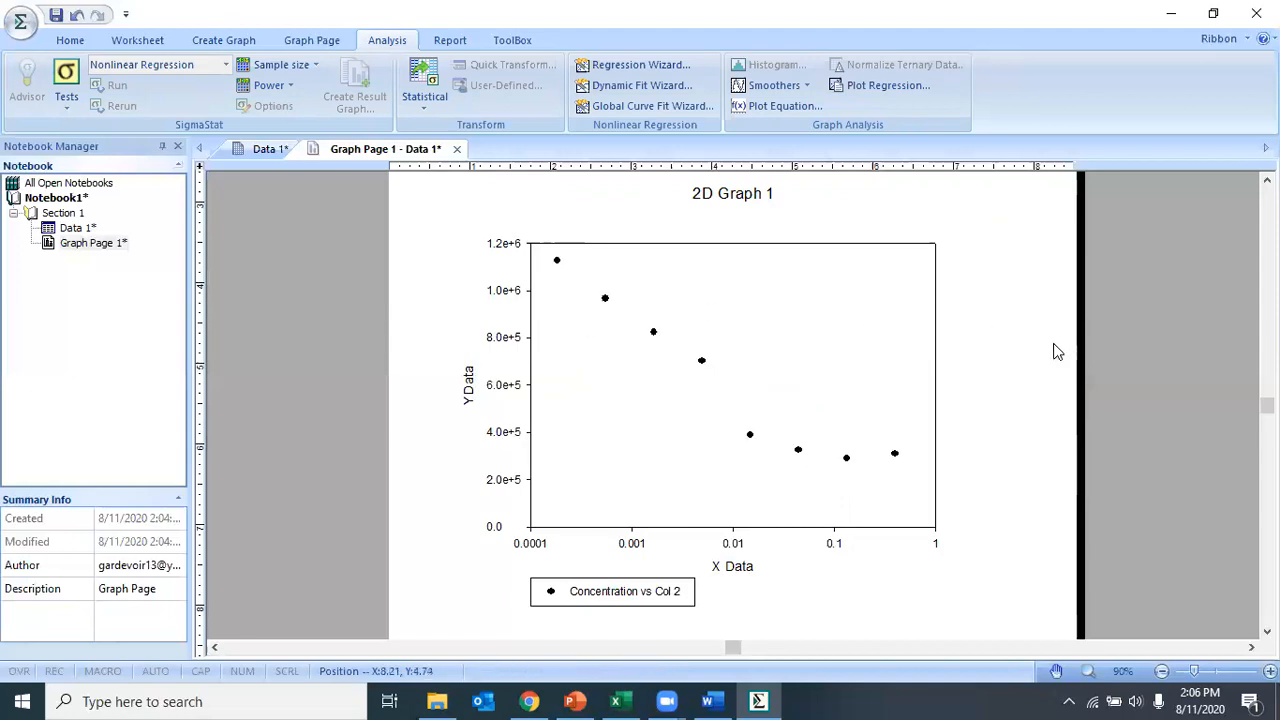
double_click(704, 368)
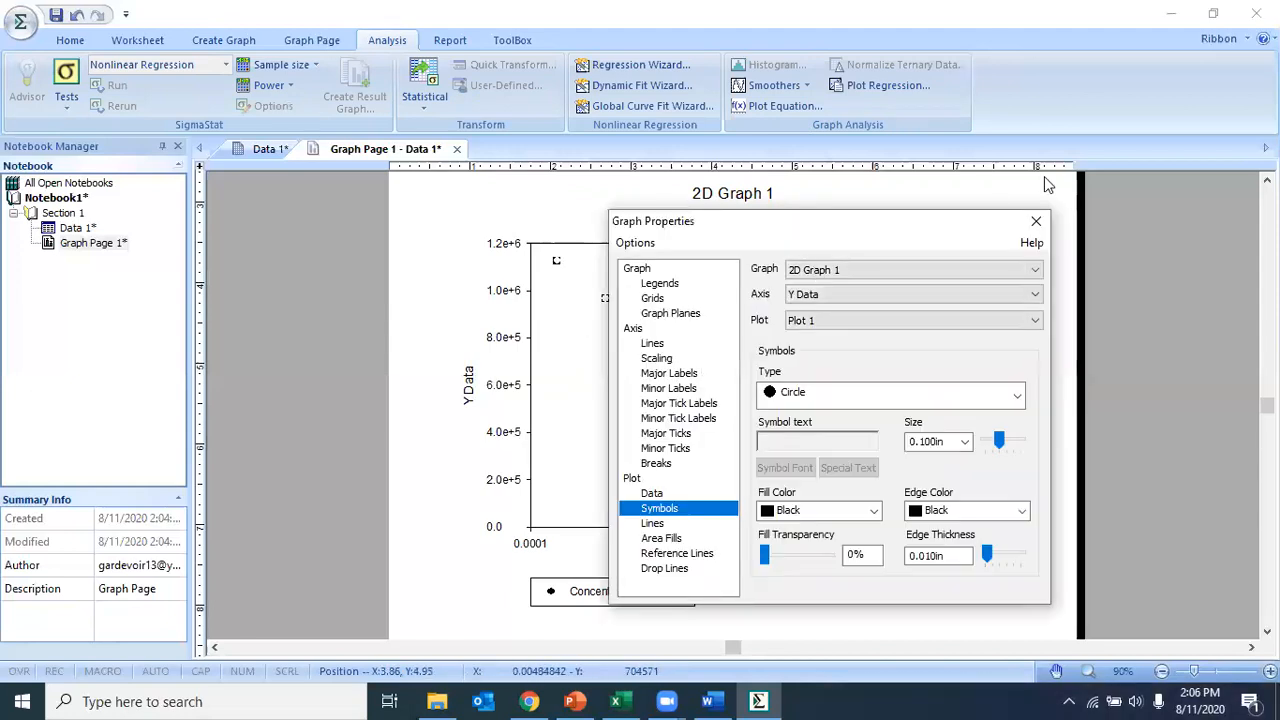
left_click(1036, 226)
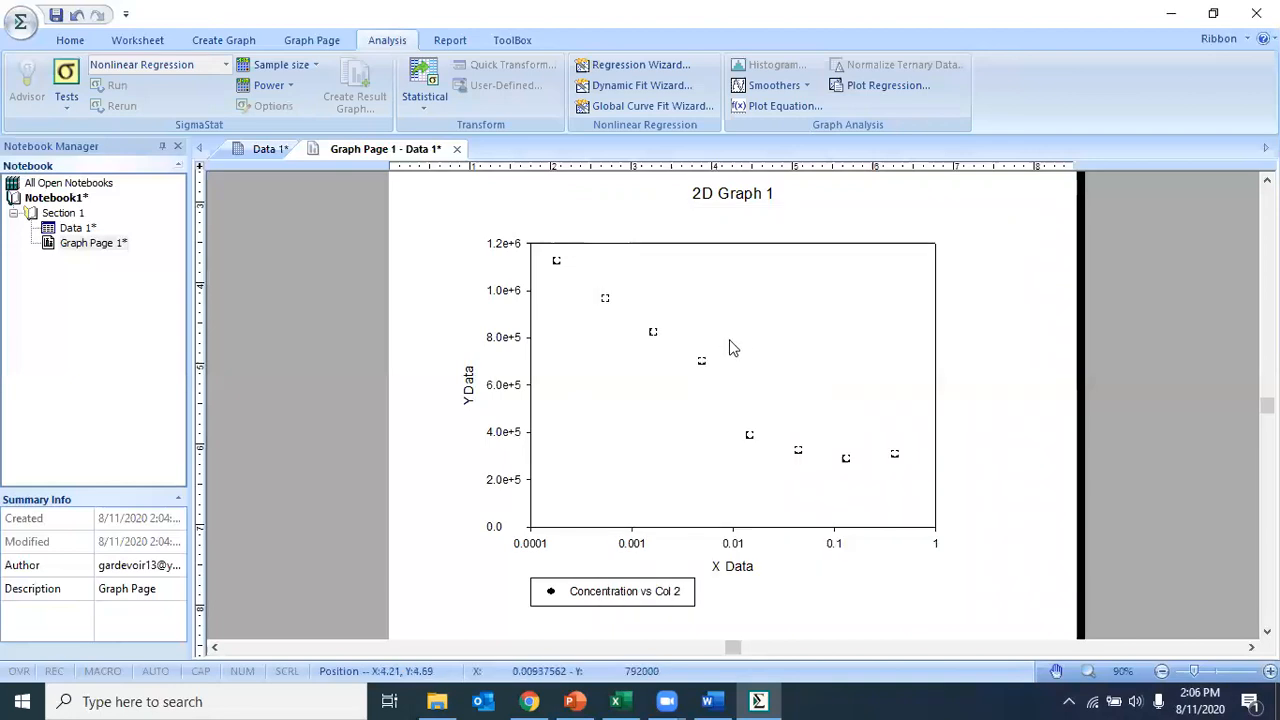
double_click(730, 348)
left_click(1036, 222)
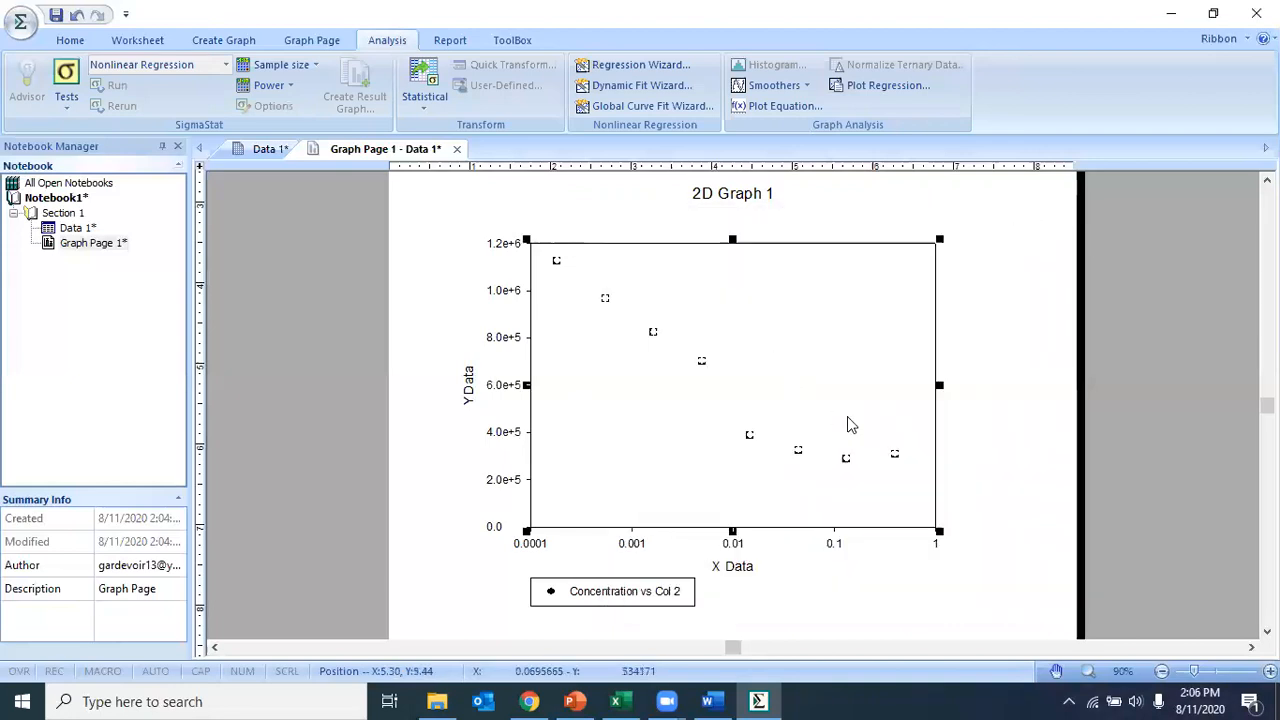
double_click(848, 462)
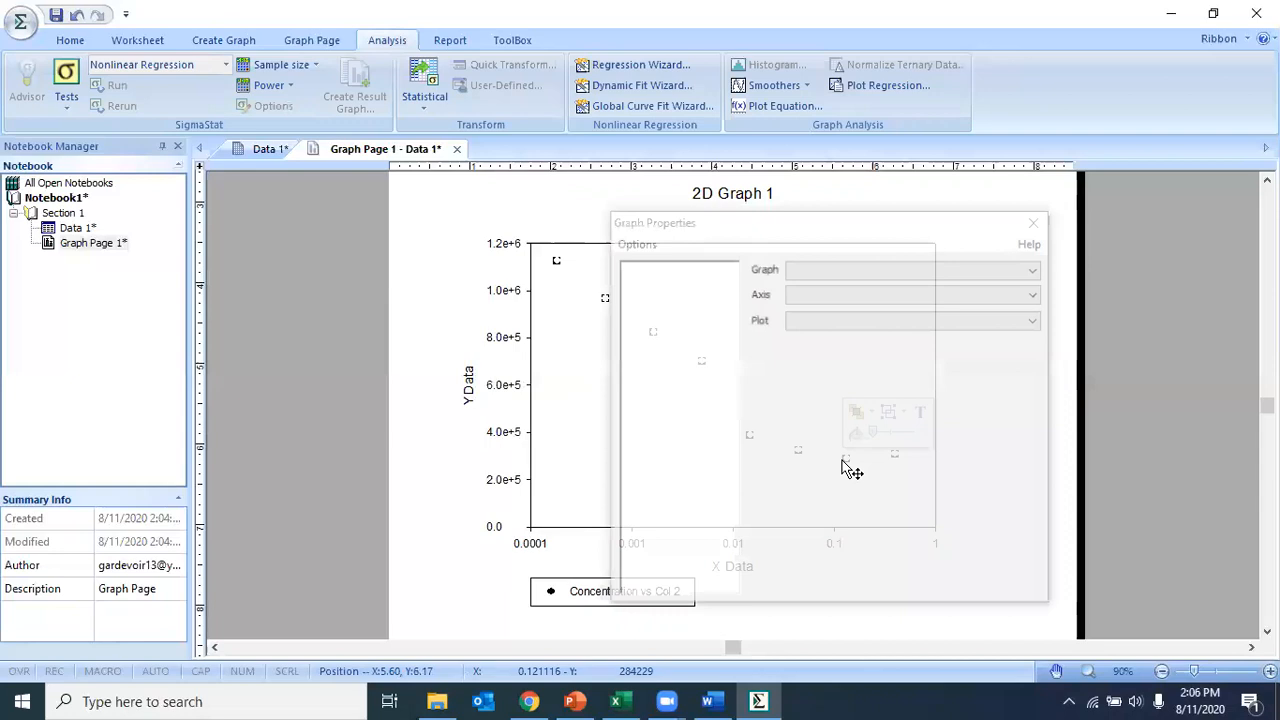
key("Escape")
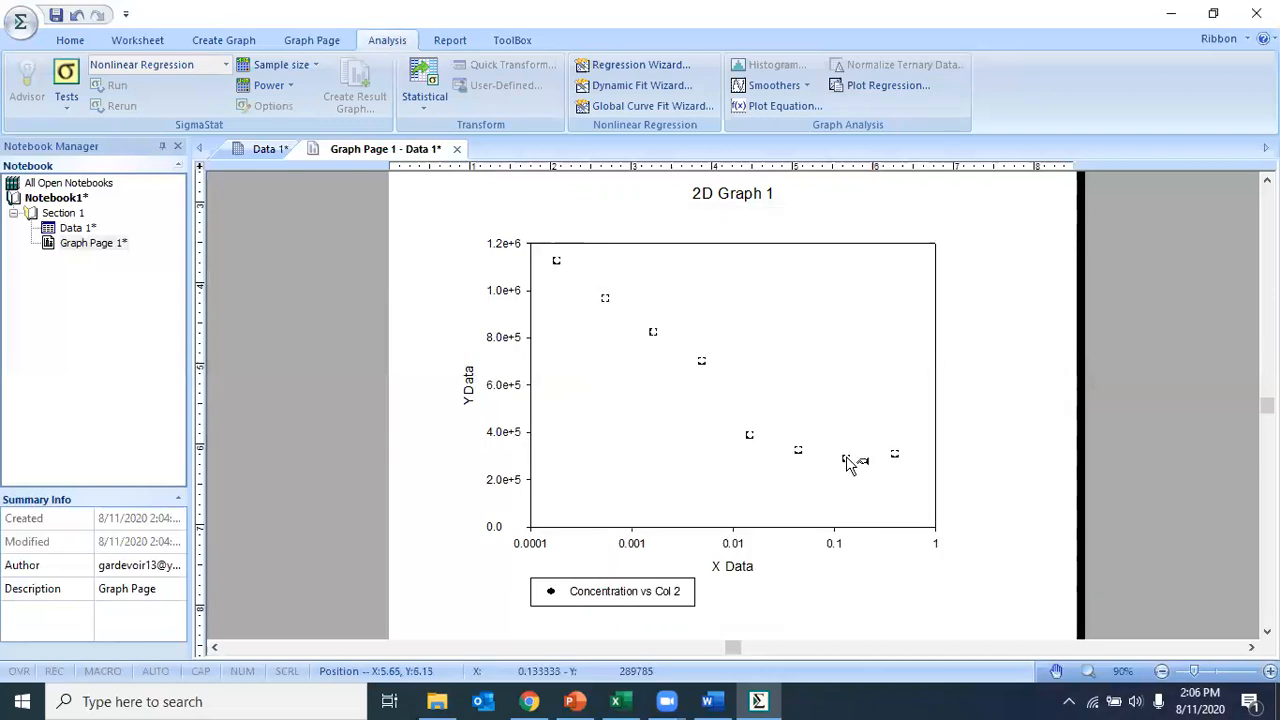
double_click(848, 459)
left_click(1036, 221)
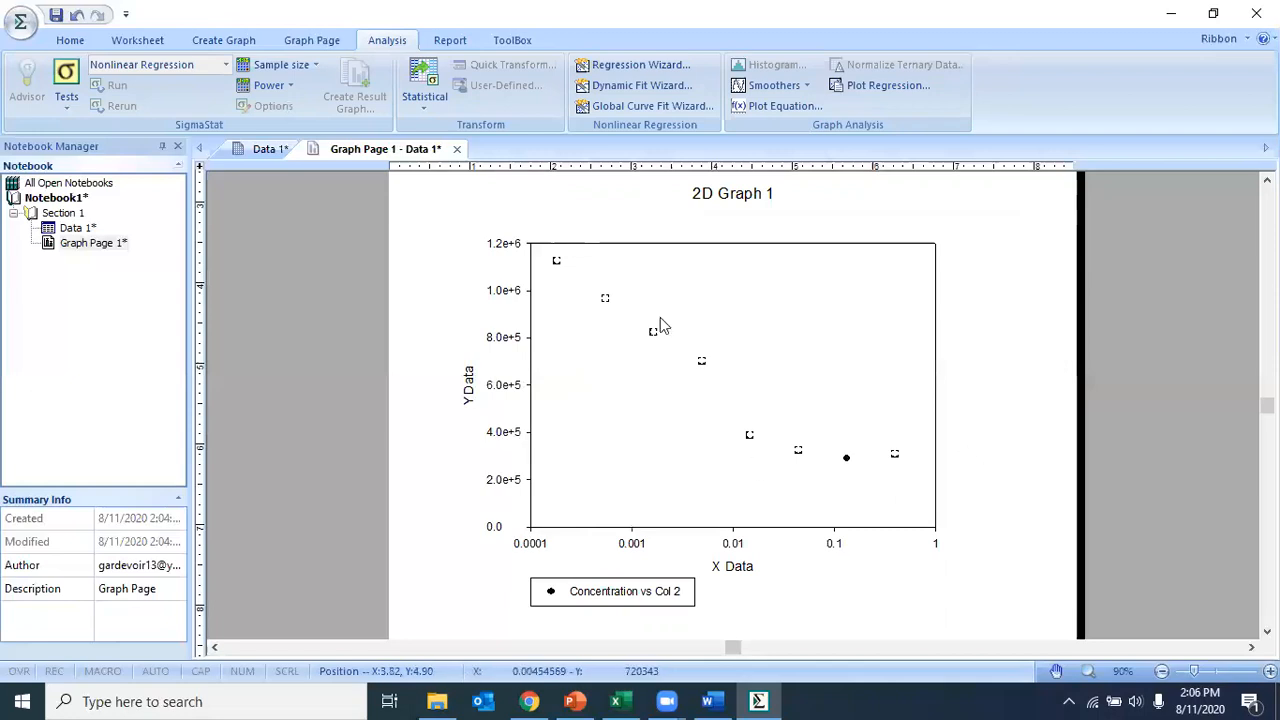
left_click(845, 460)
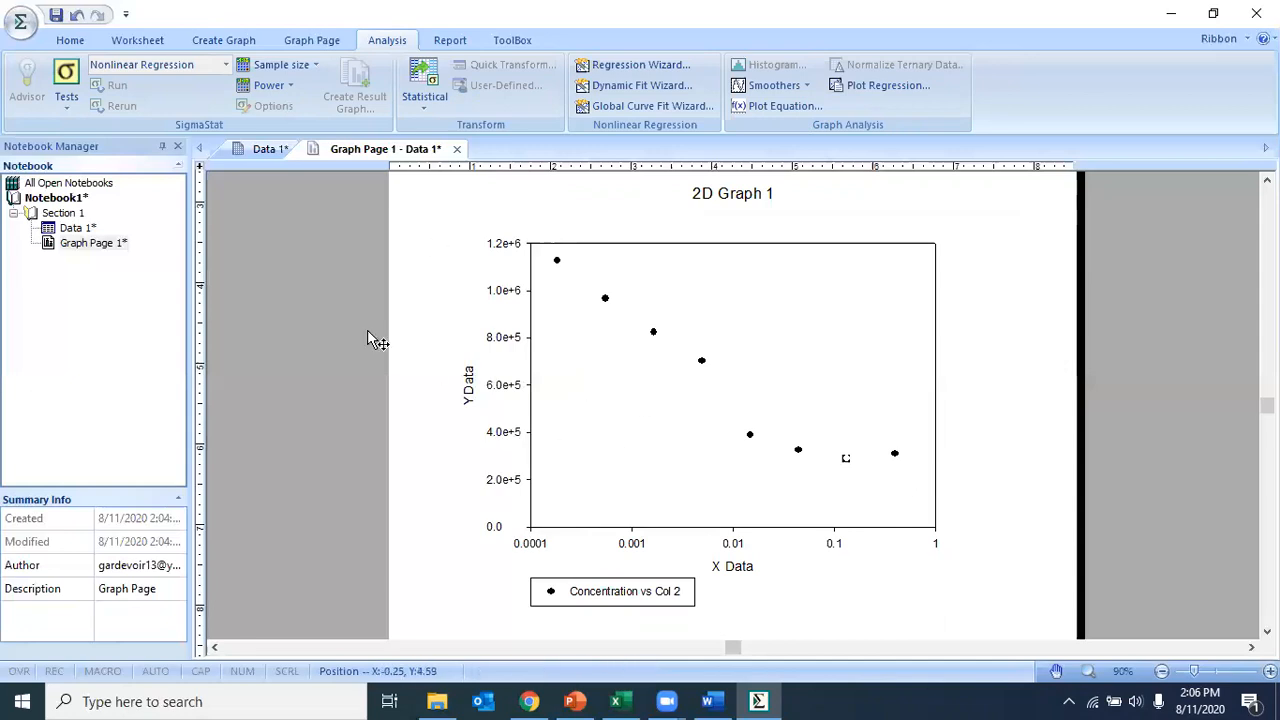
Step: Compare the Concentration and column 2 values in the Data 1 worksheet with the points plotted on the graph page
left_click(74, 233)
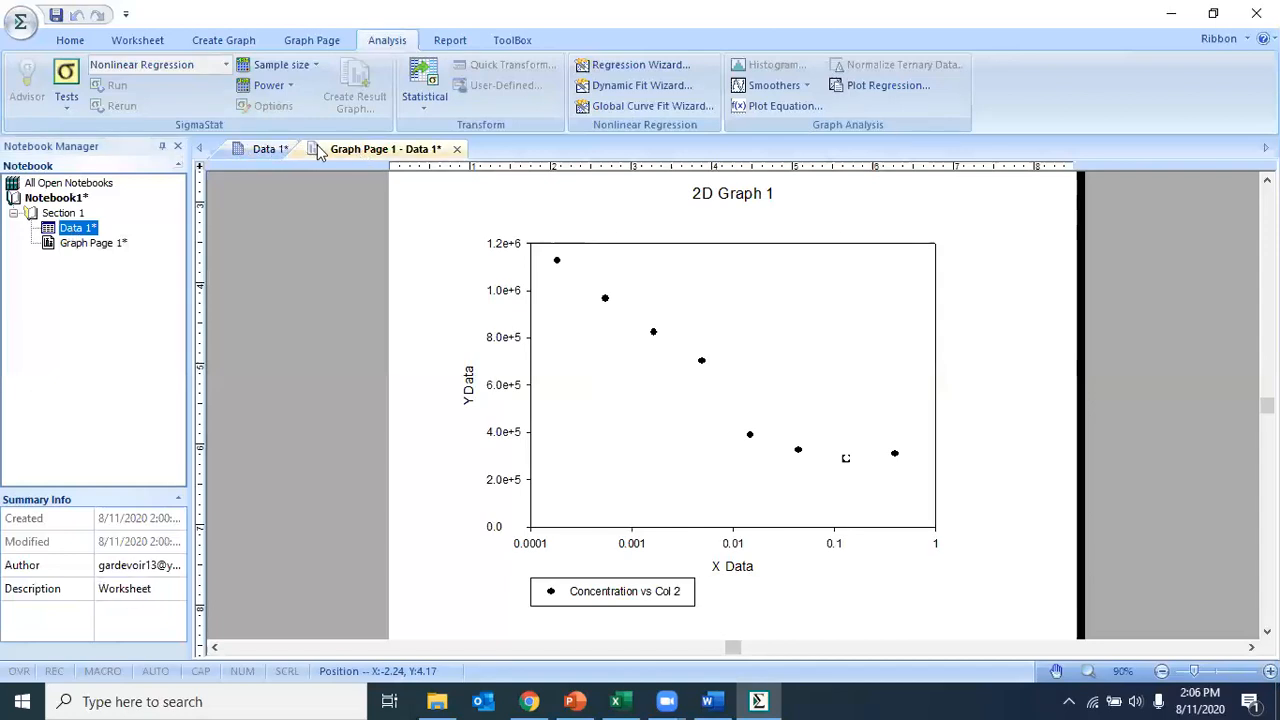
double_click(72, 233)
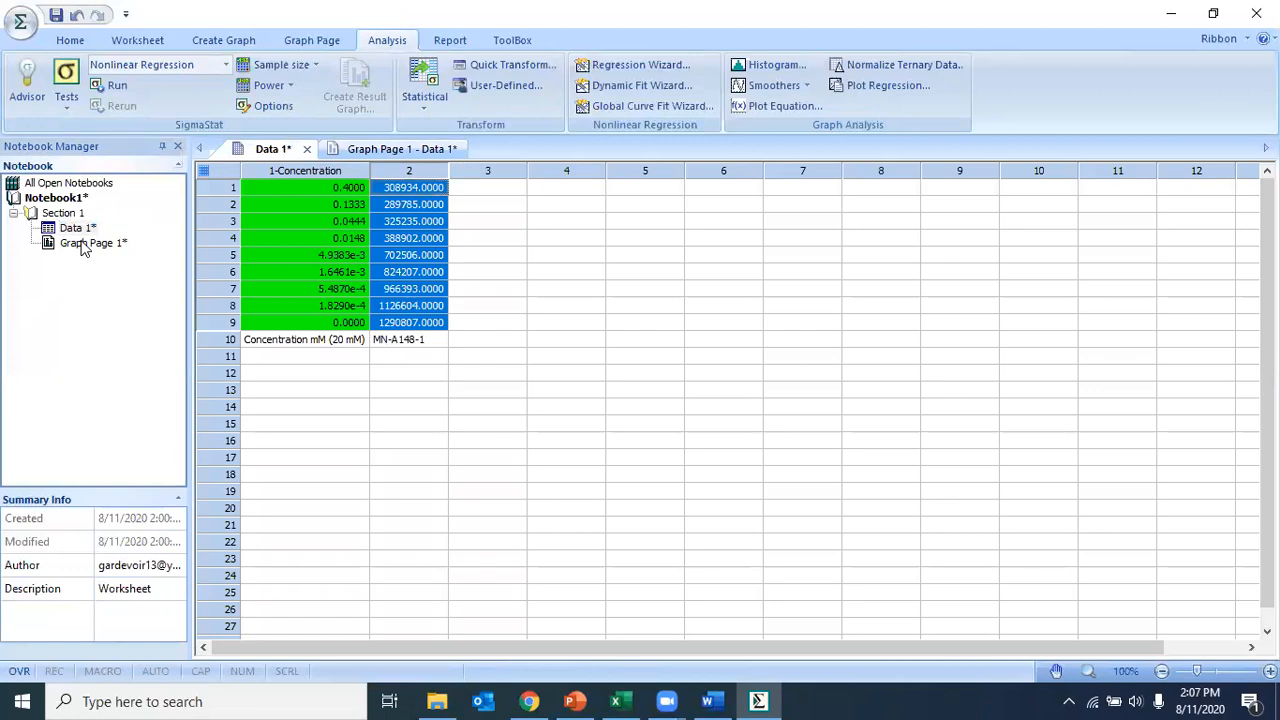
left_click(380, 149)
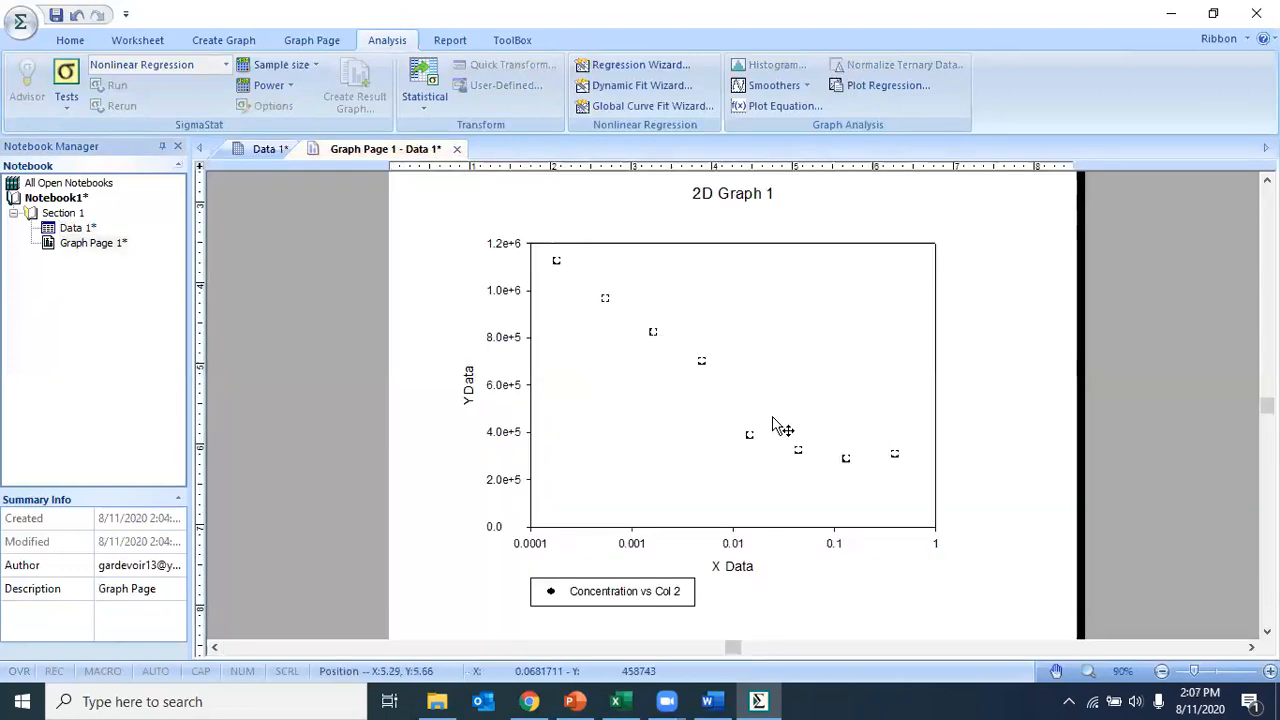
left_click(1055, 409)
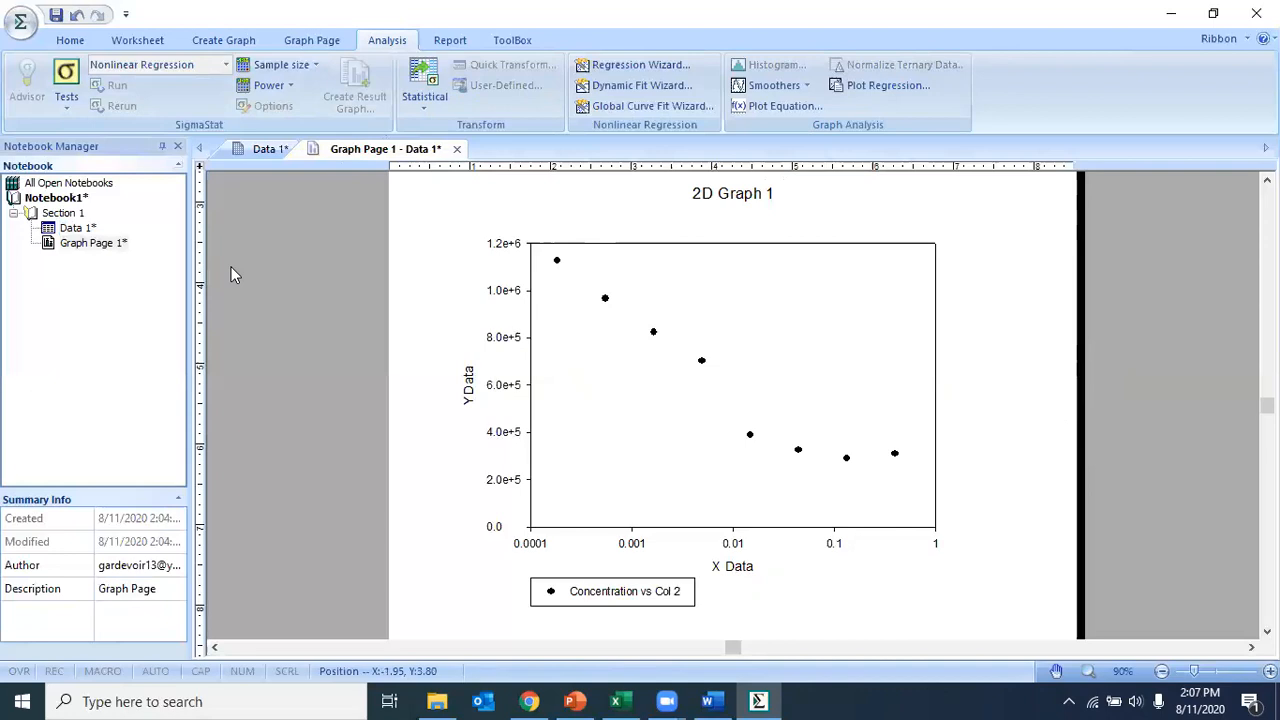
left_click(262, 149)
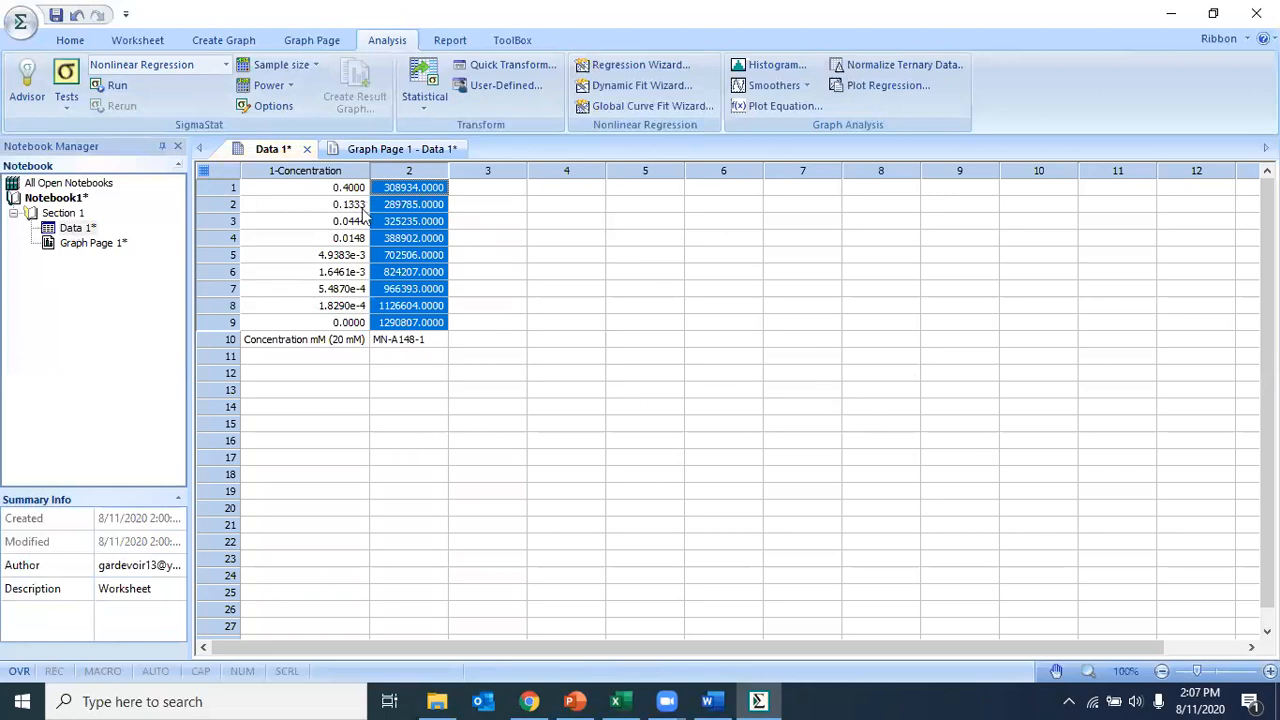
left_click(400, 150)
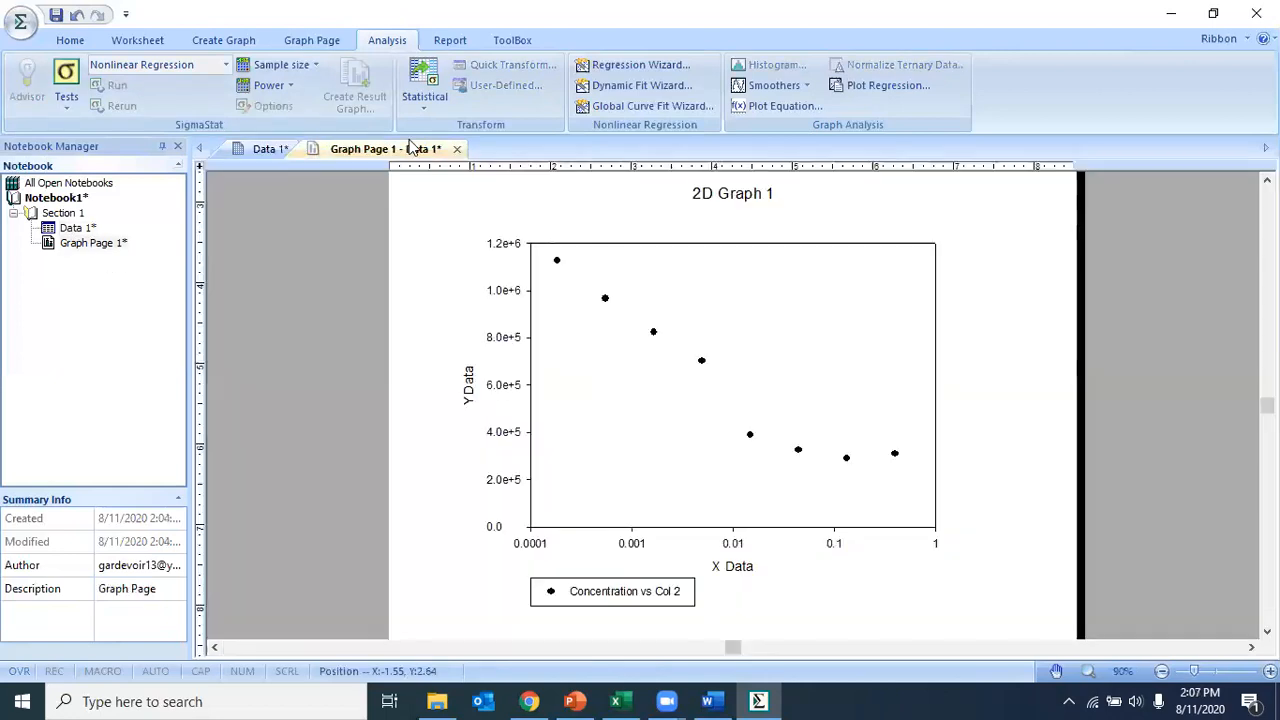
Step: Rename the graph page in the notebook as MN-A148-1
left_click(73, 250)
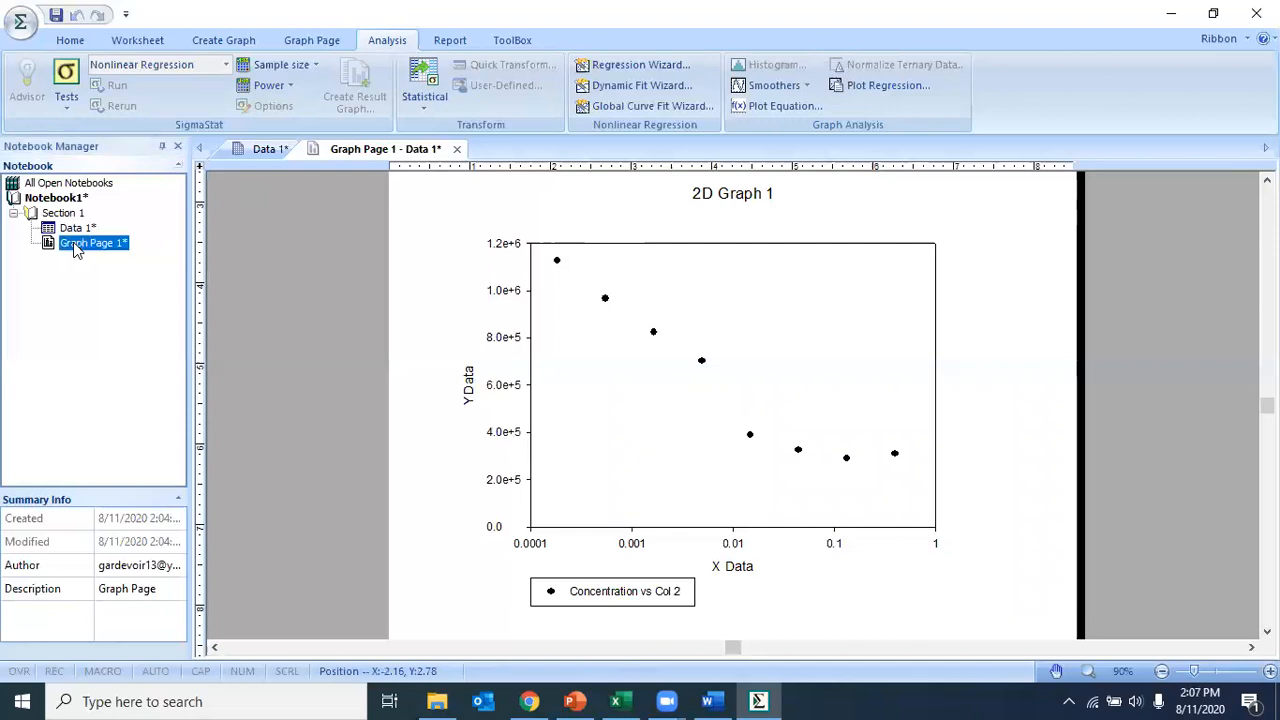
left_click(110, 245)
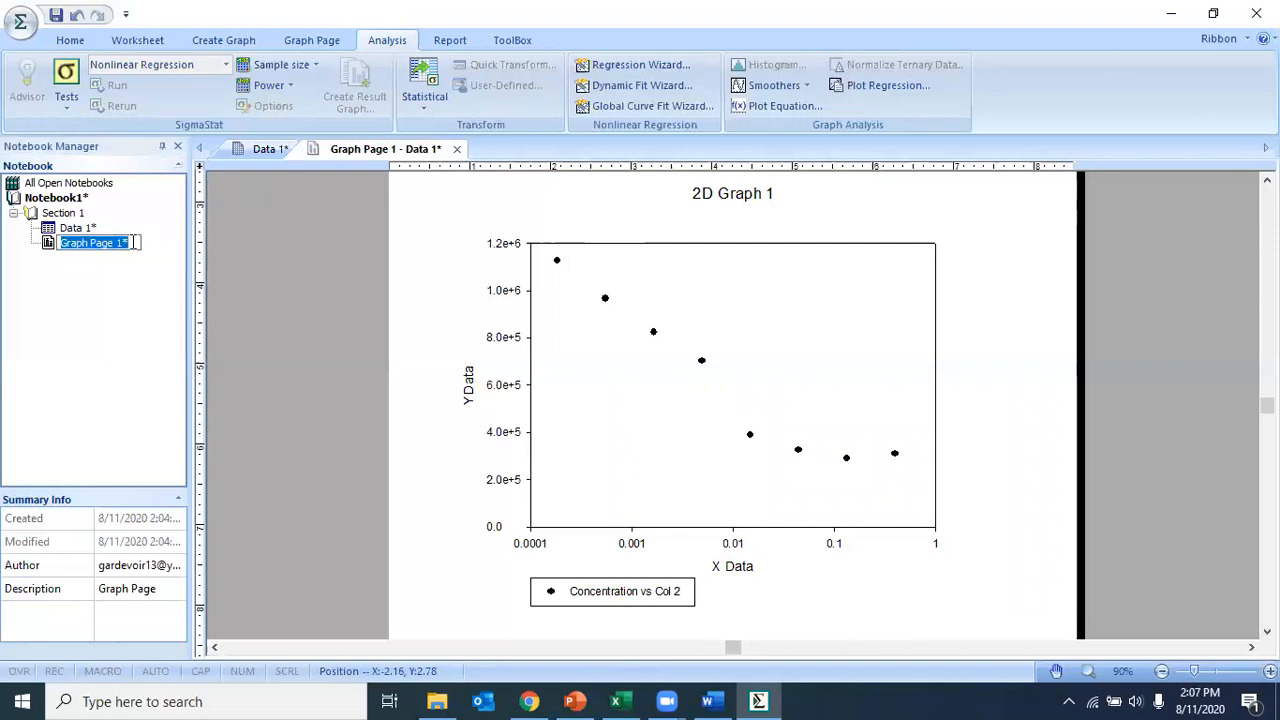
key("BackSpace")
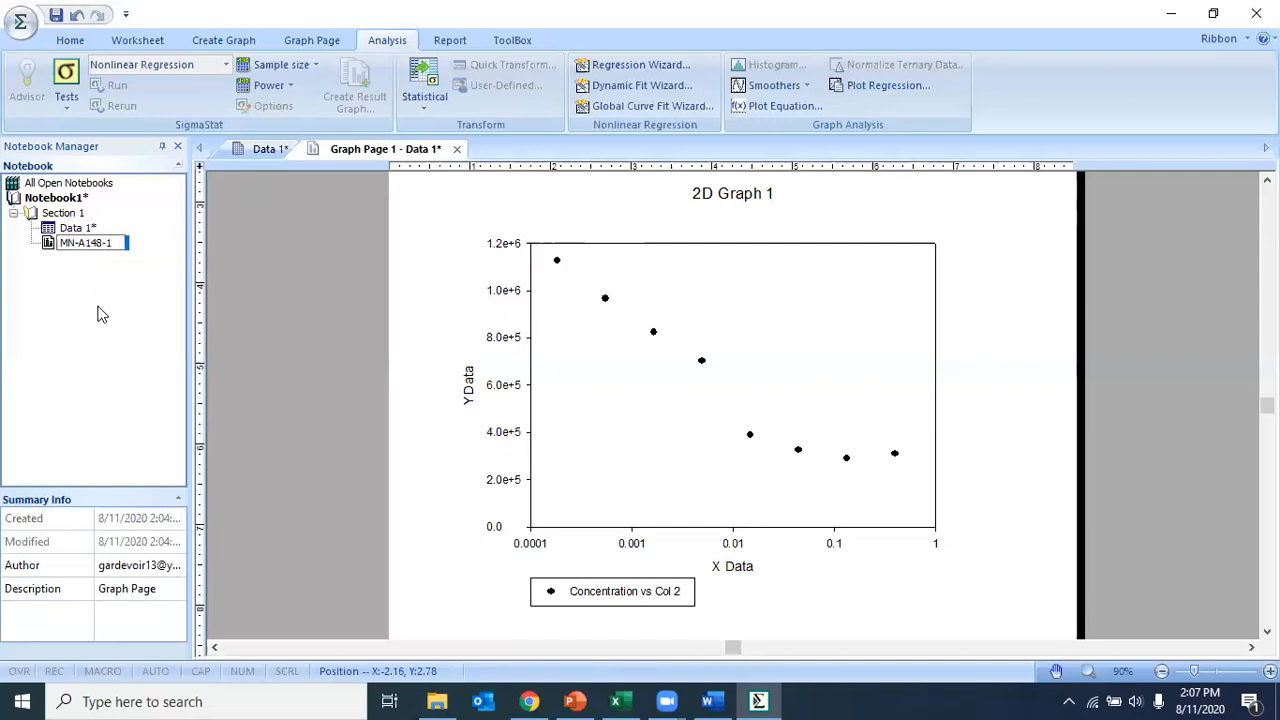
key("Return")
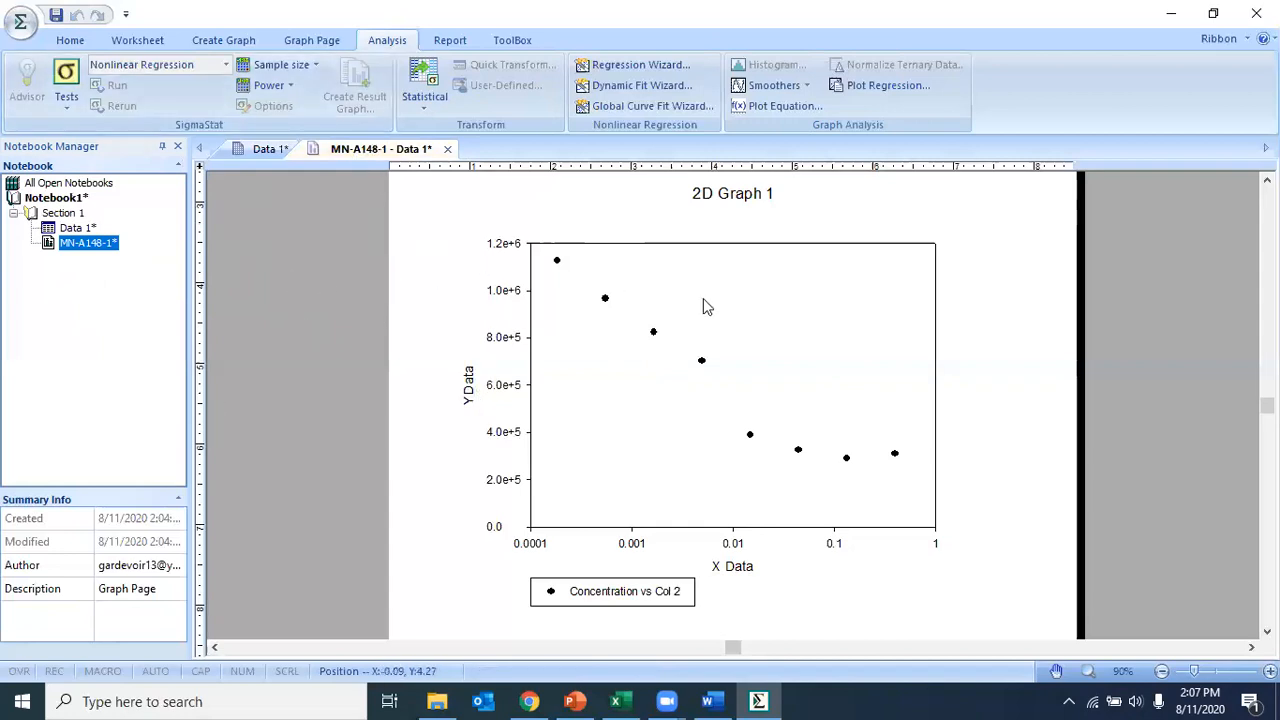
Step: Select the plotted data points on the MN-A148-1 graph page and start the Regression Wizard for them
left_click(702, 362)
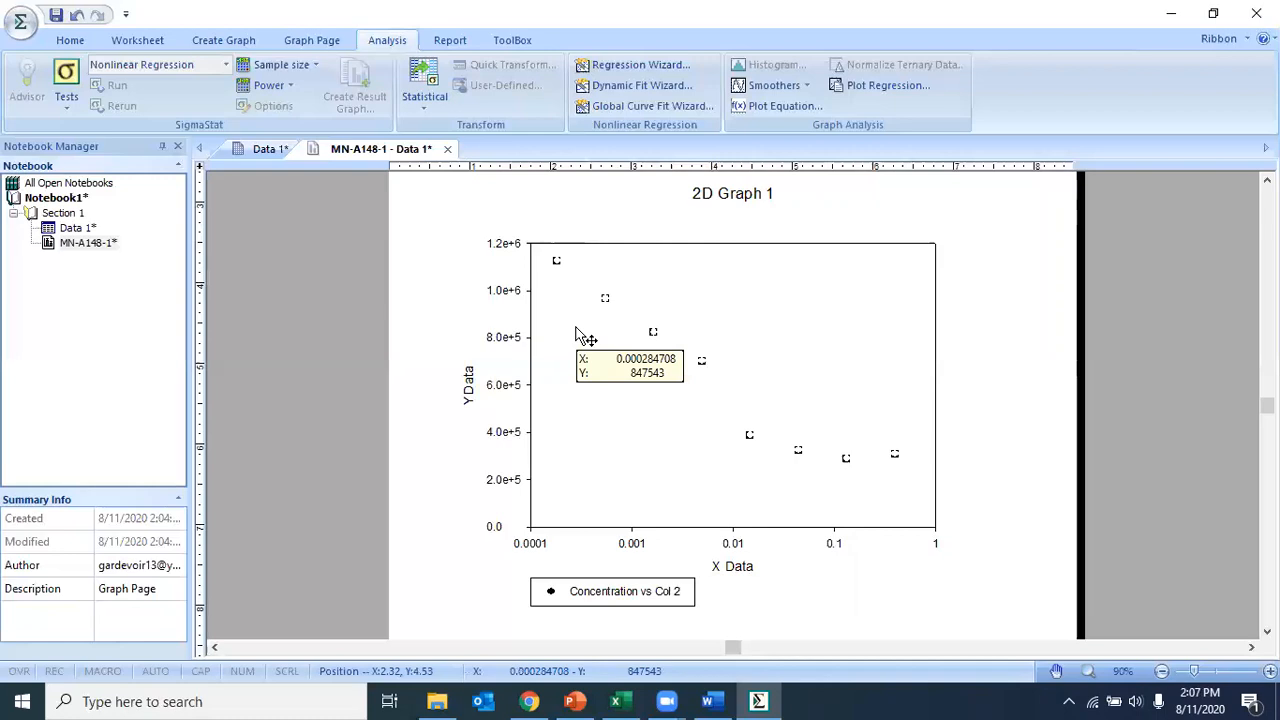
left_click(258, 148)
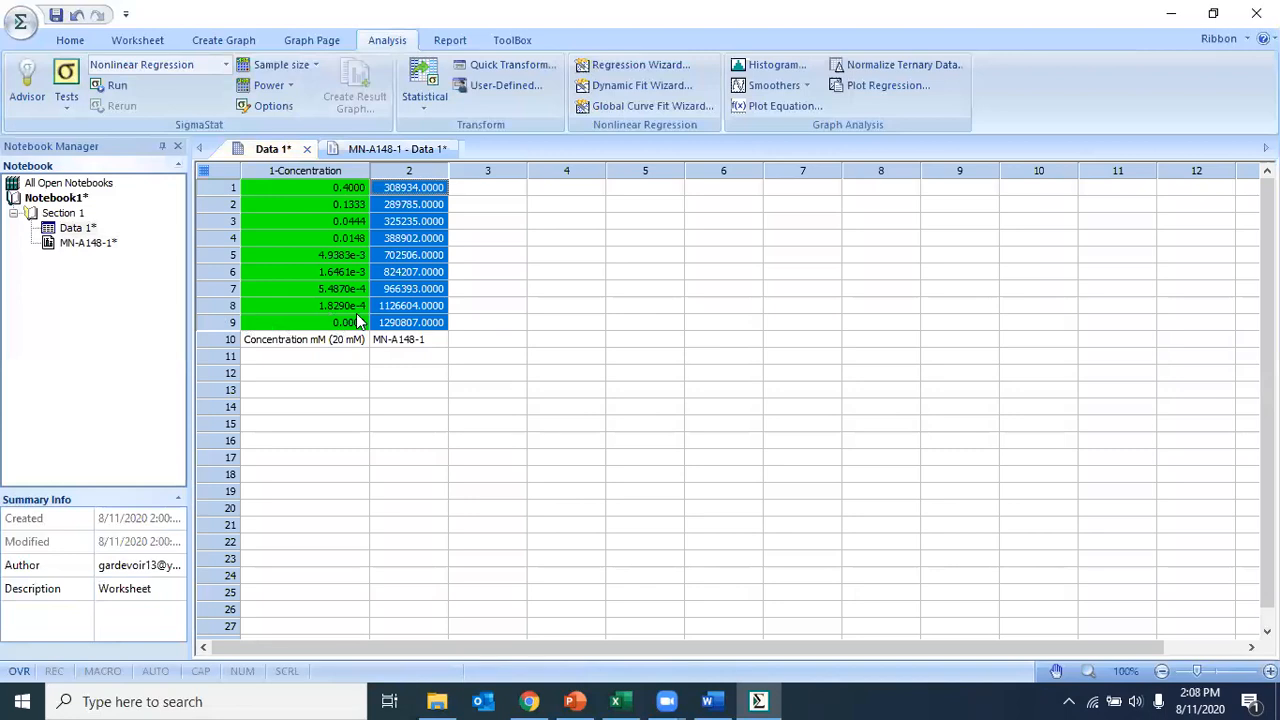
left_click(384, 152)
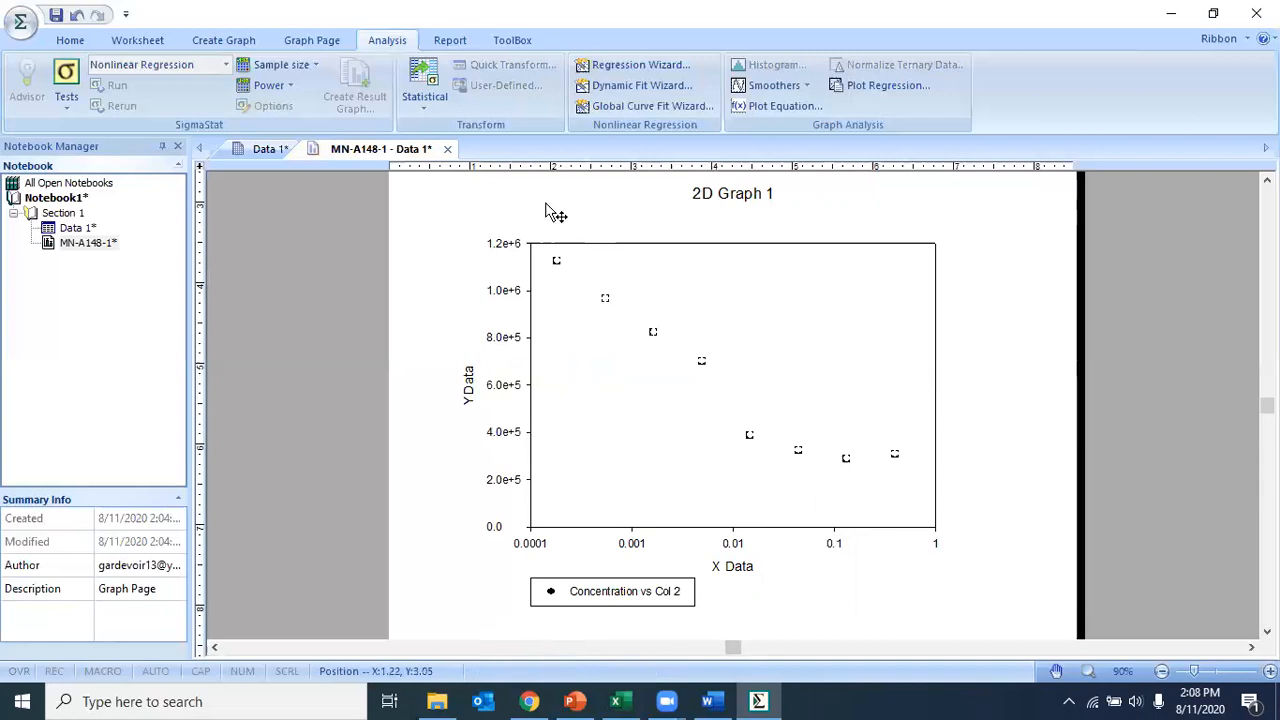
left_click(660, 70)
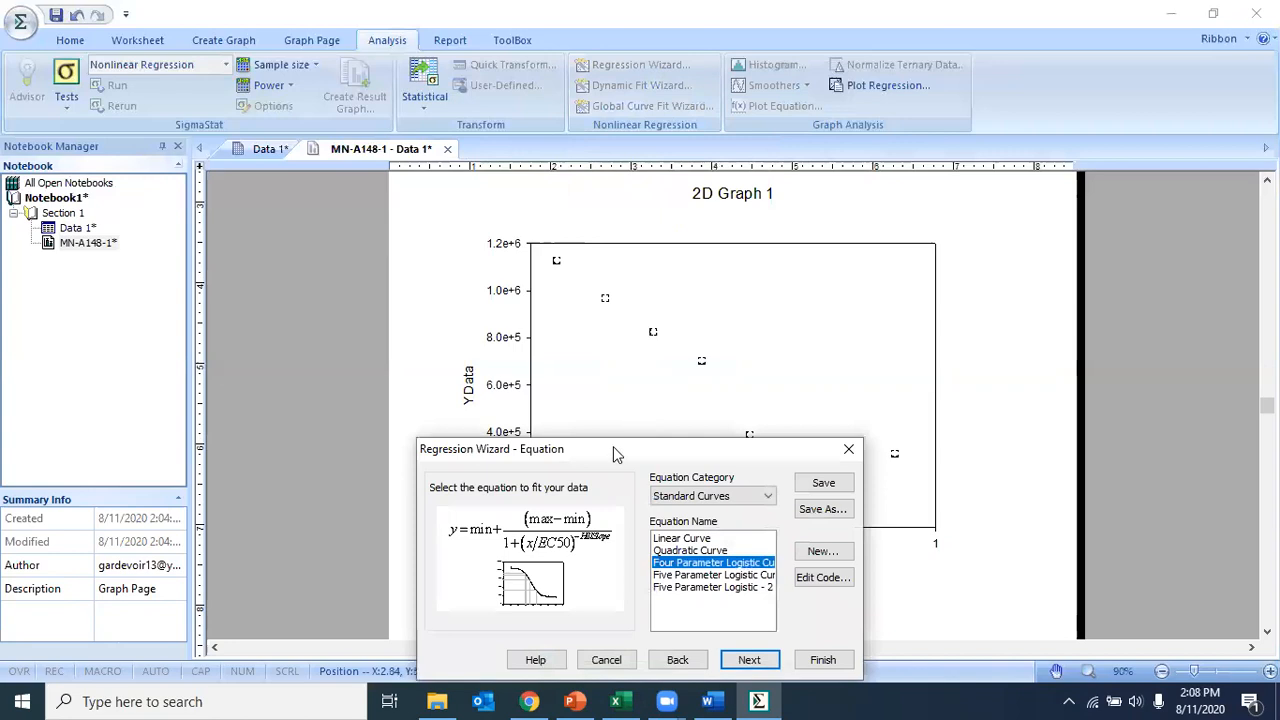
left_click_drag(615, 455, 568, 270)
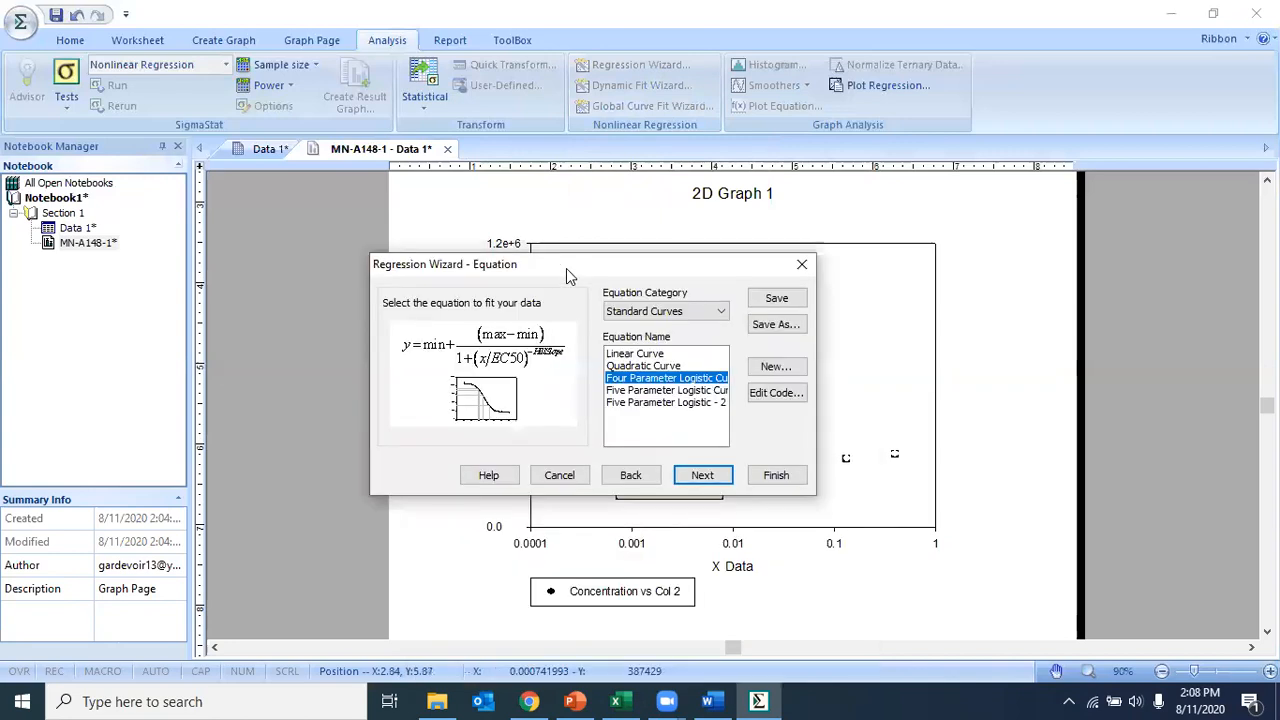
Step: Preview the Polynomial and Sigmoidal equation categories for the fit
left_click(729, 318)
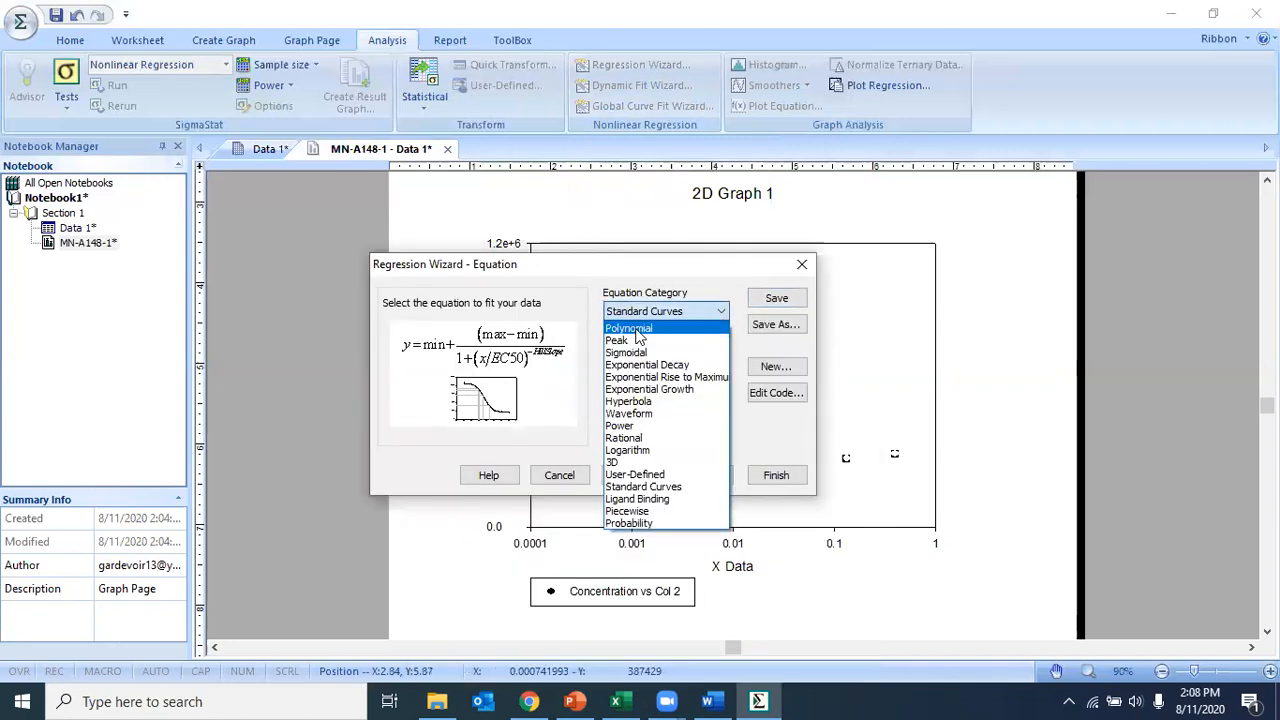
left_click(648, 333)
left_click(694, 314)
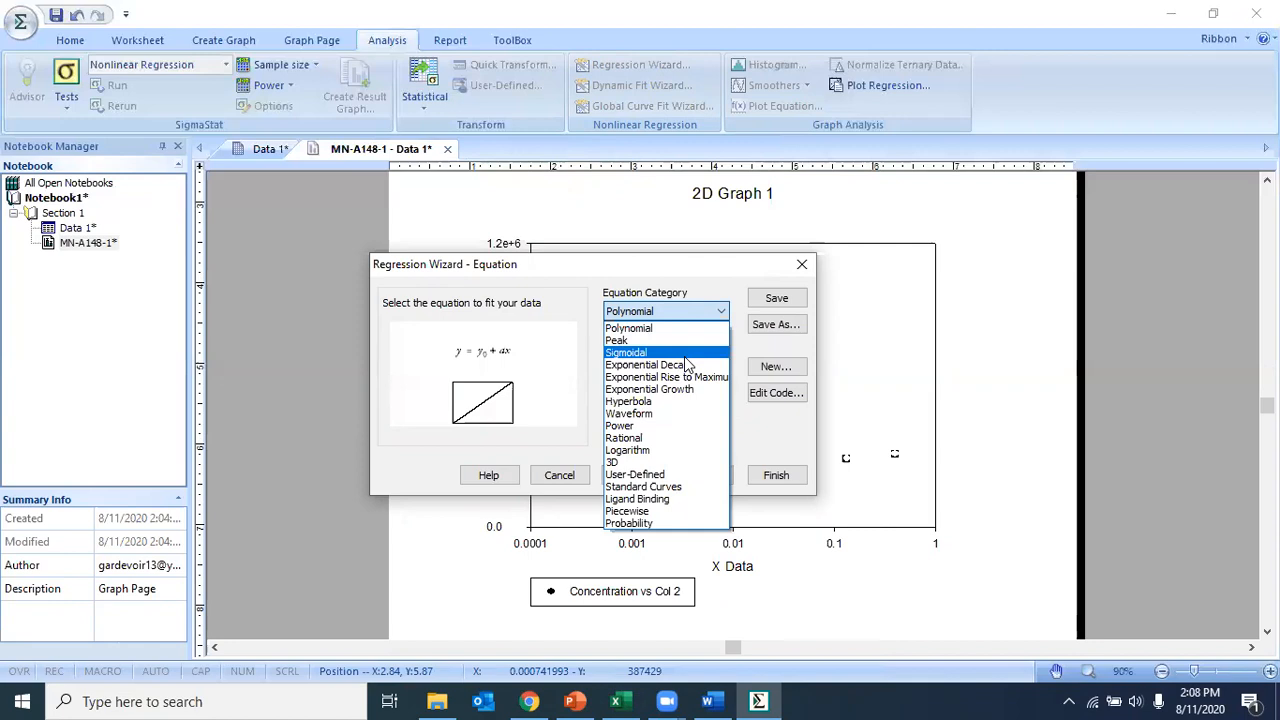
left_click(686, 355)
Step: Set the equation category to Standard Curves and choose the Four Parameter Logistic Curve equation
left_click(703, 314)
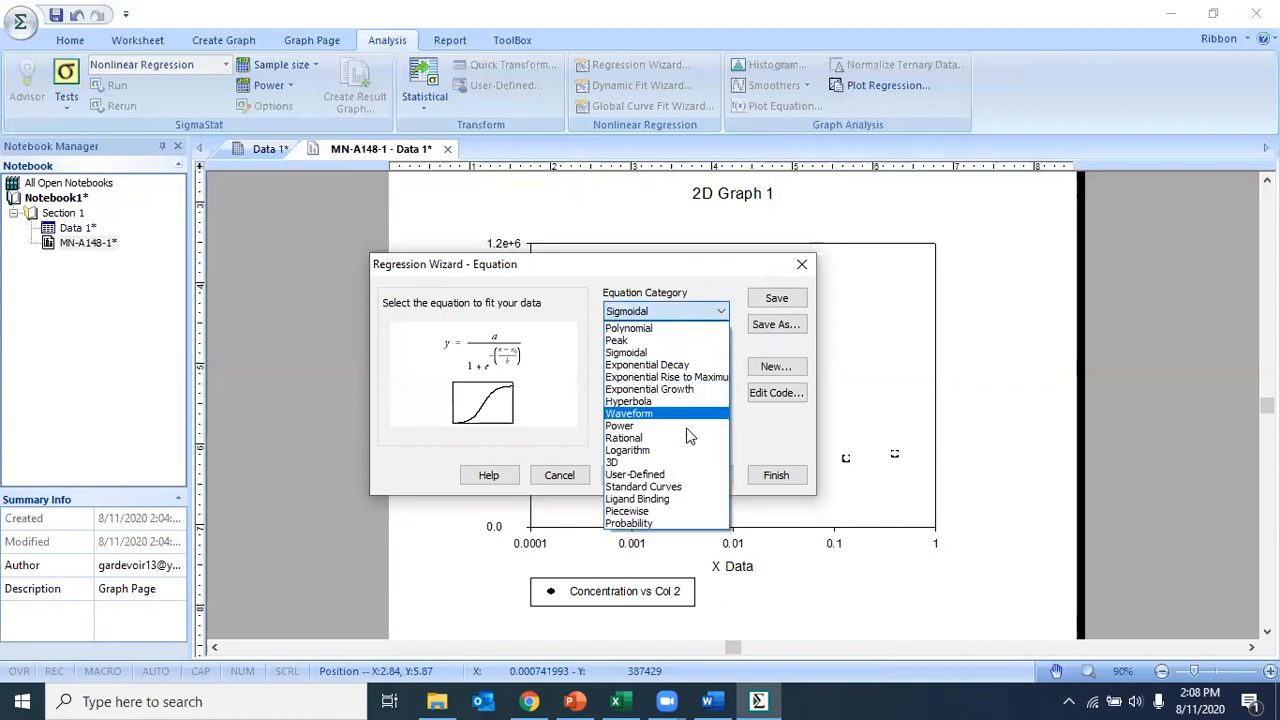
left_click(676, 487)
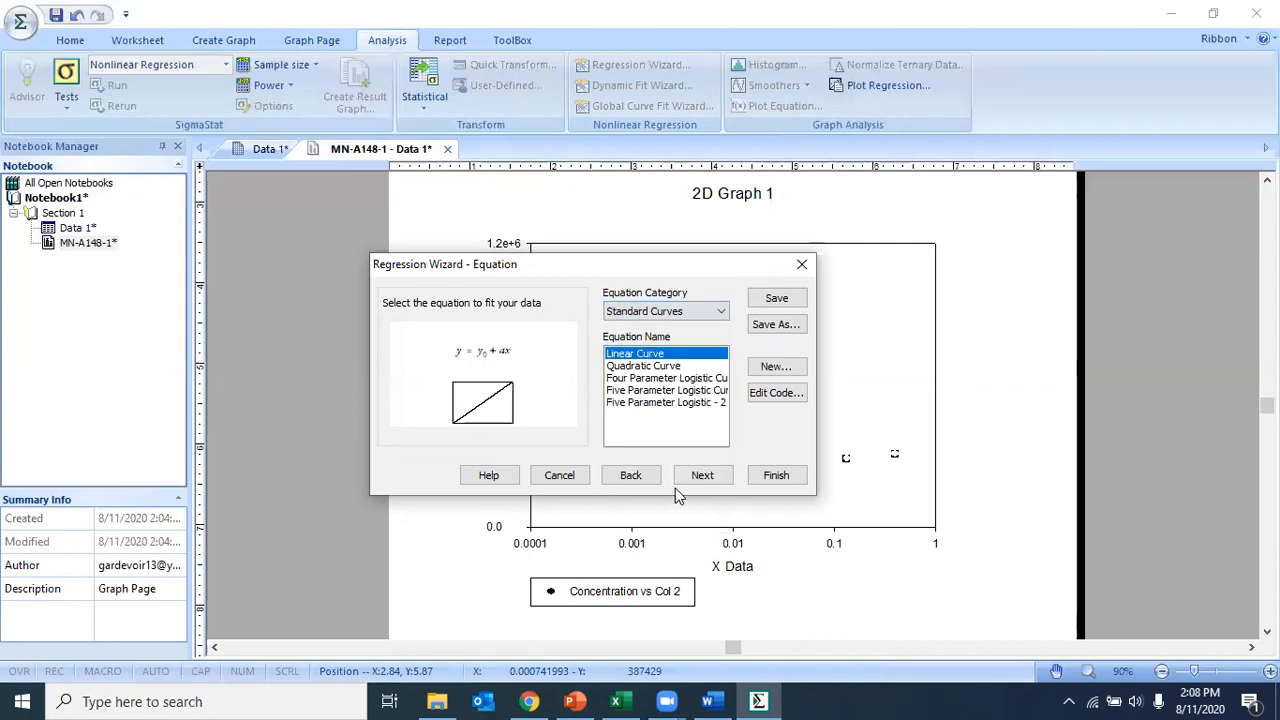
left_click(643, 379)
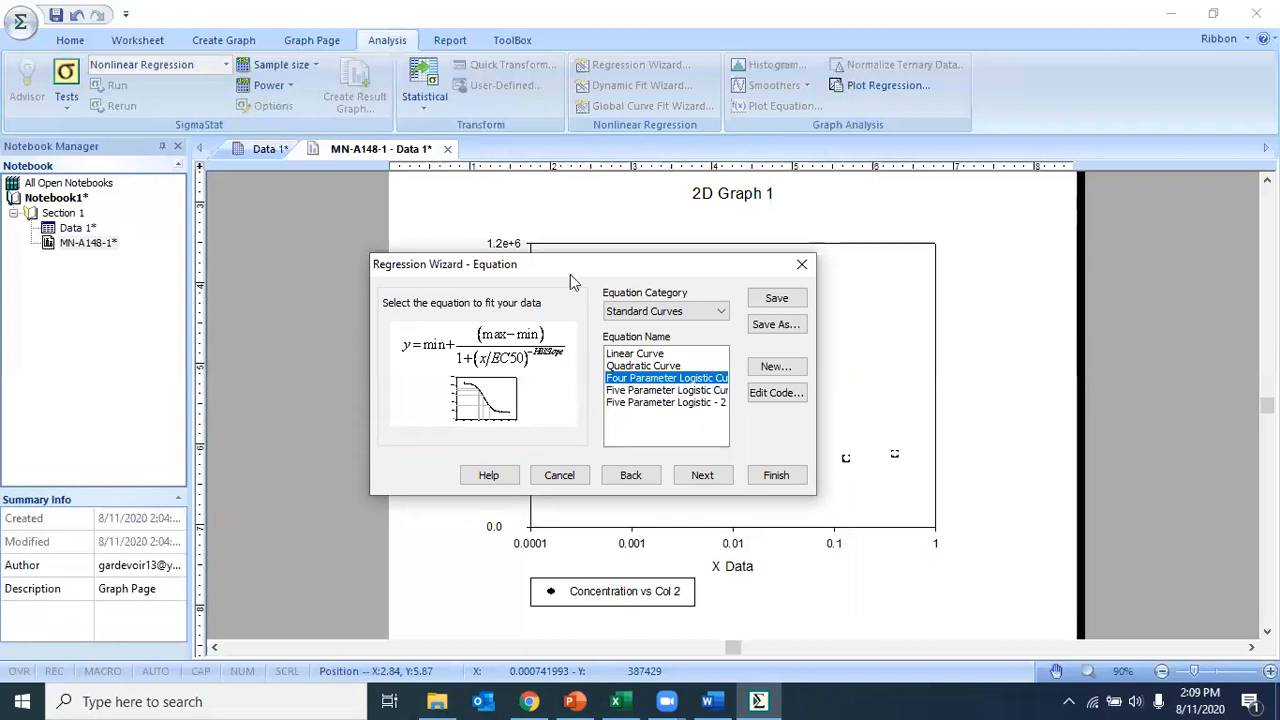
Step: Examine the max>min, EC50>0 and Hillslope=-1 constraints in the Four Parameter Logistic Curve's code and accept the function
left_click(771, 396)
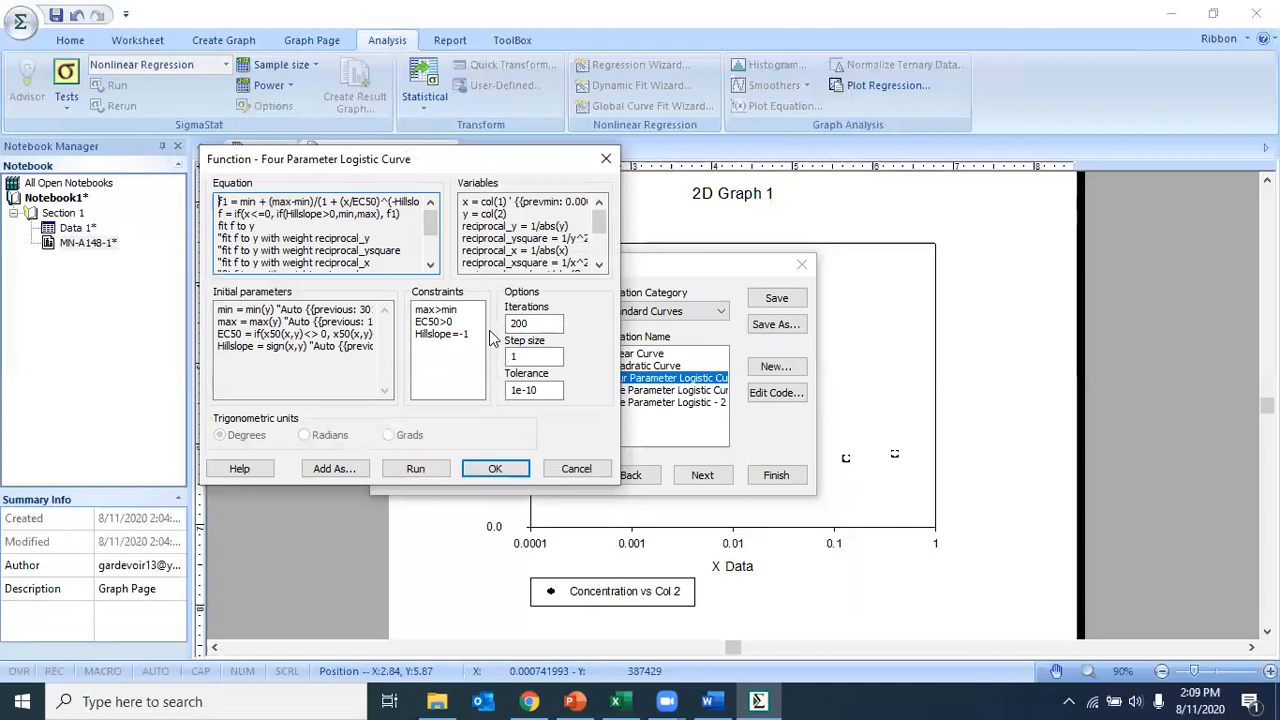
left_click_drag(460, 310, 418, 337)
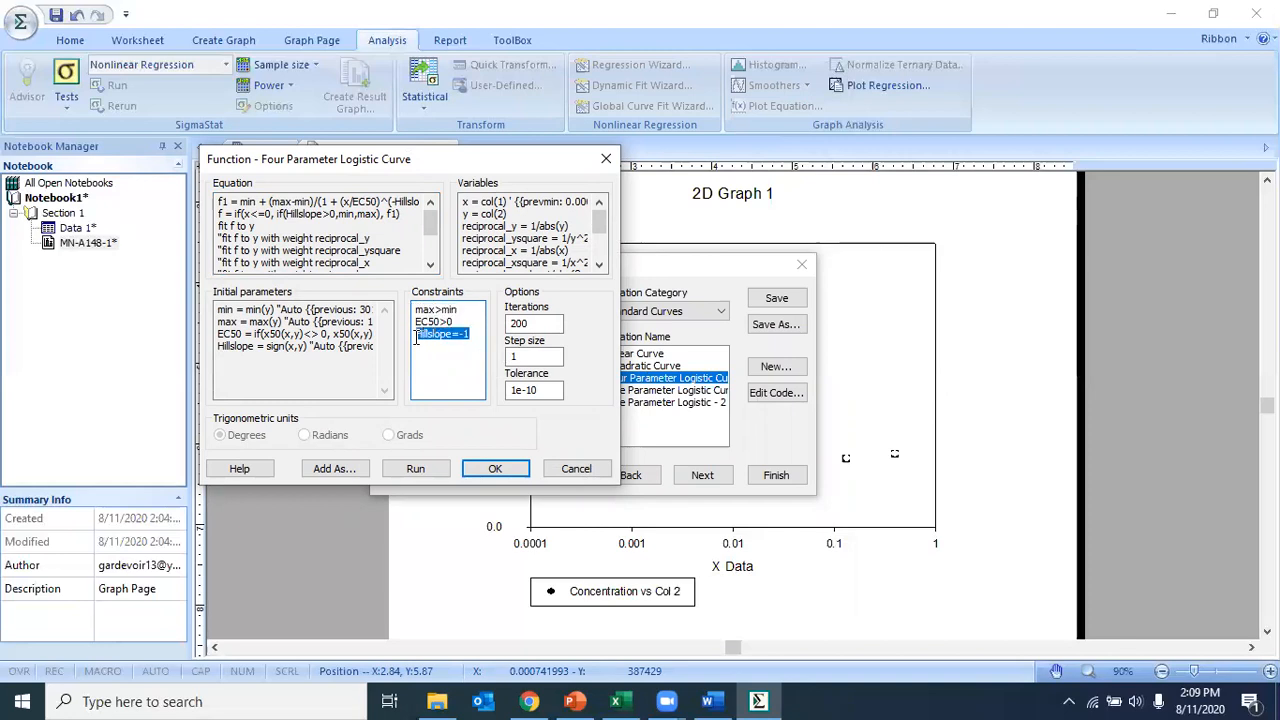
left_click(478, 360)
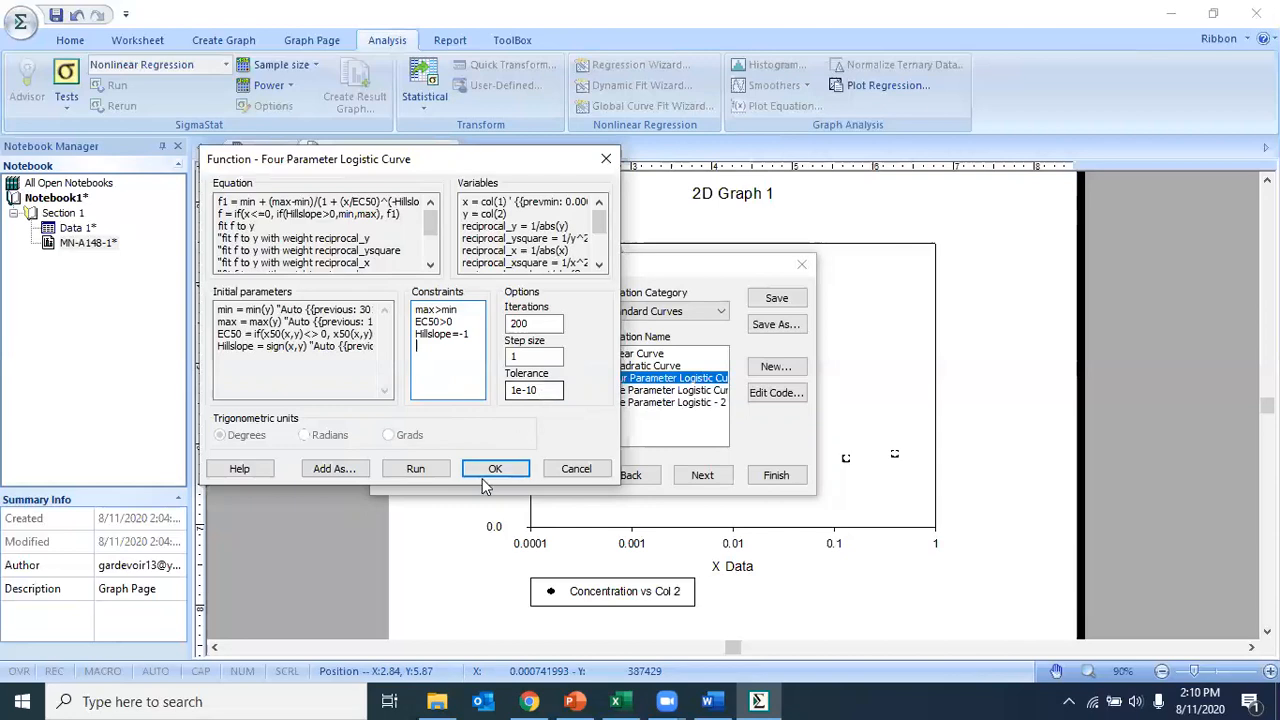
left_click_drag(414, 310, 462, 310)
left_click(474, 347)
key("Return")
left_click_drag(457, 323, 415, 322)
left_click(431, 360)
left_click(495, 470)
Step: Run the regression with 1-Concentration as the x variable and Column 2 as the y variable
left_click(703, 475)
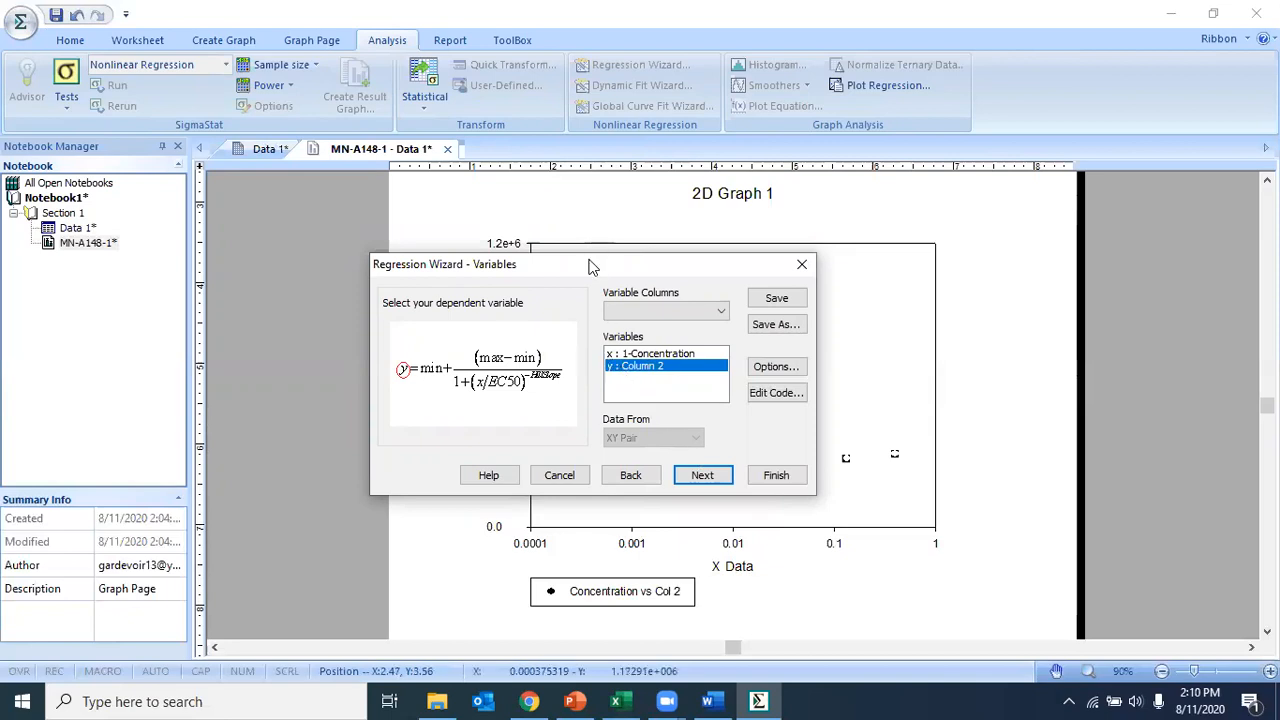
left_click_drag(585, 274, 595, 259)
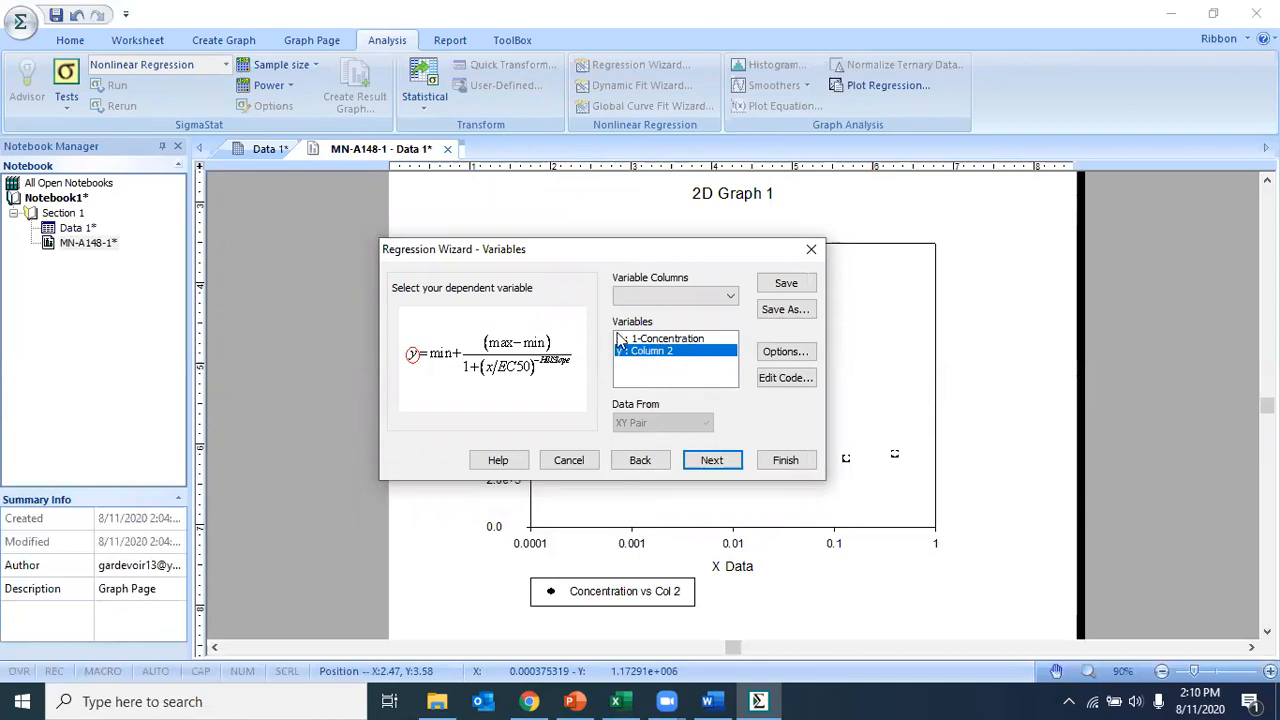
left_click_drag(622, 249, 553, 328)
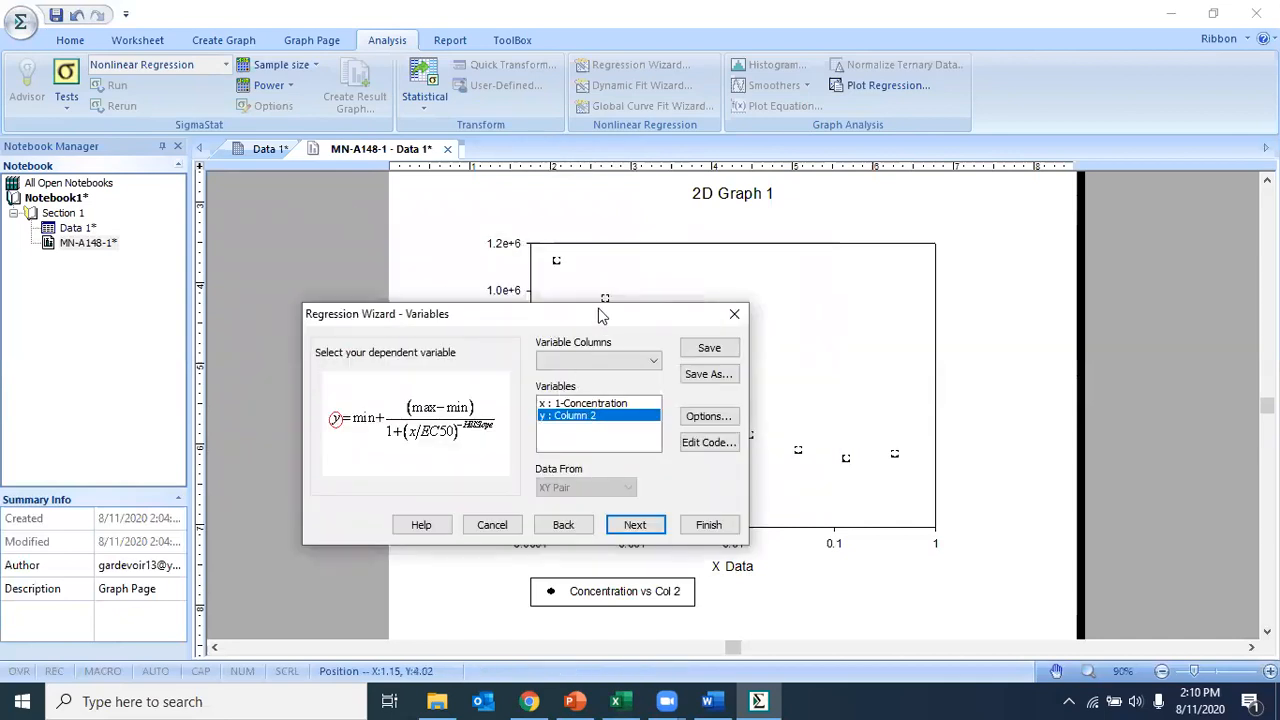
left_click_drag(591, 316, 645, 234)
left_click(690, 446)
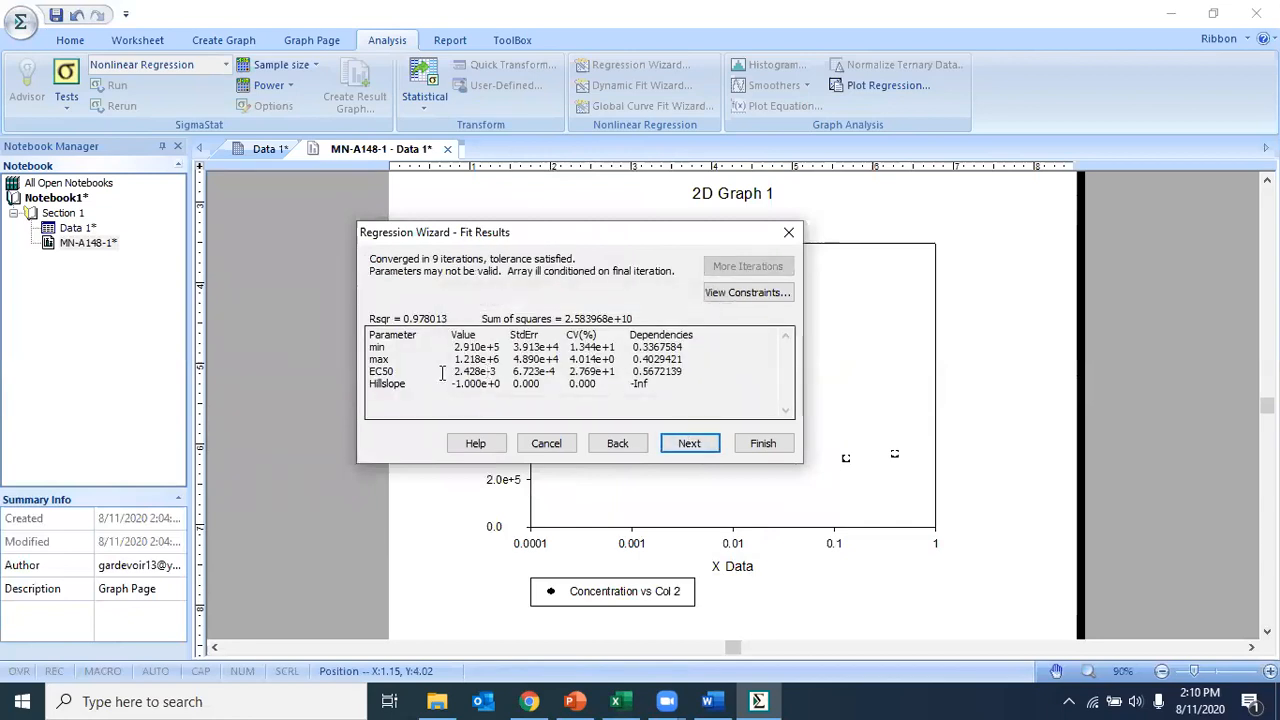
Step: Examine the EC50 value and its standard error in the regression fit results
left_click_drag(496, 371, 456, 371)
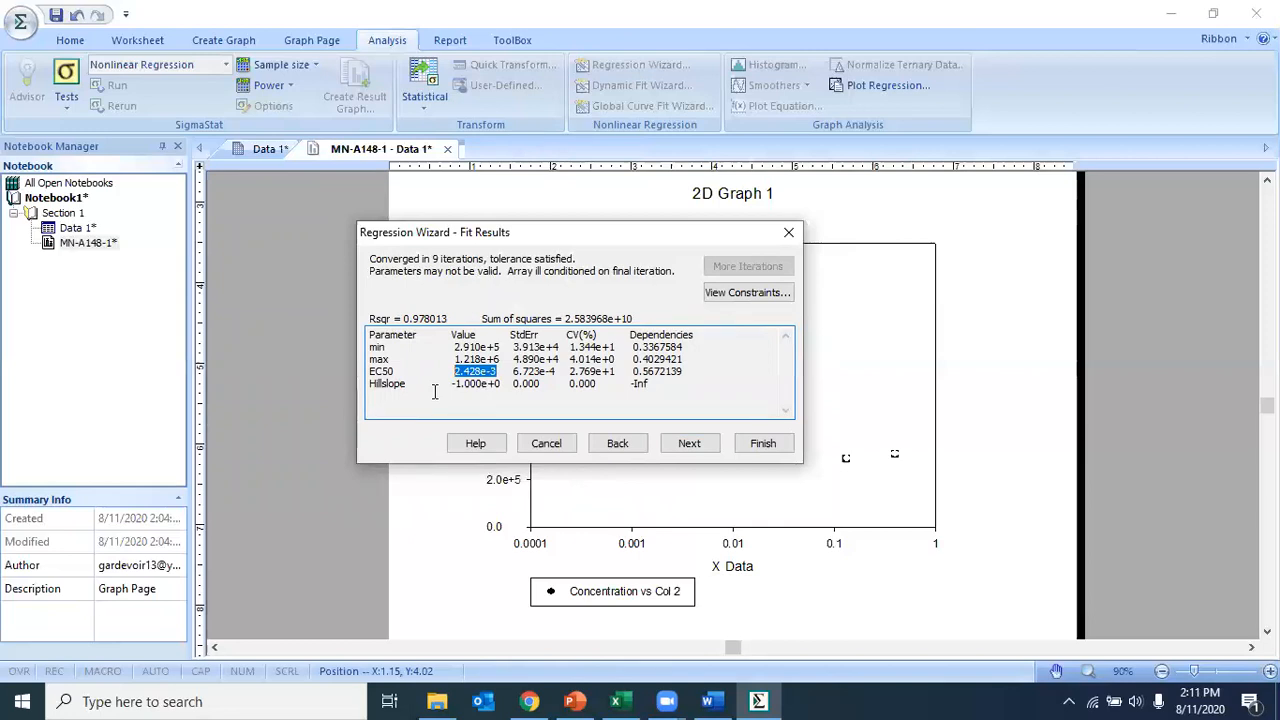
left_click(497, 367)
left_click_drag(500, 369, 489, 371)
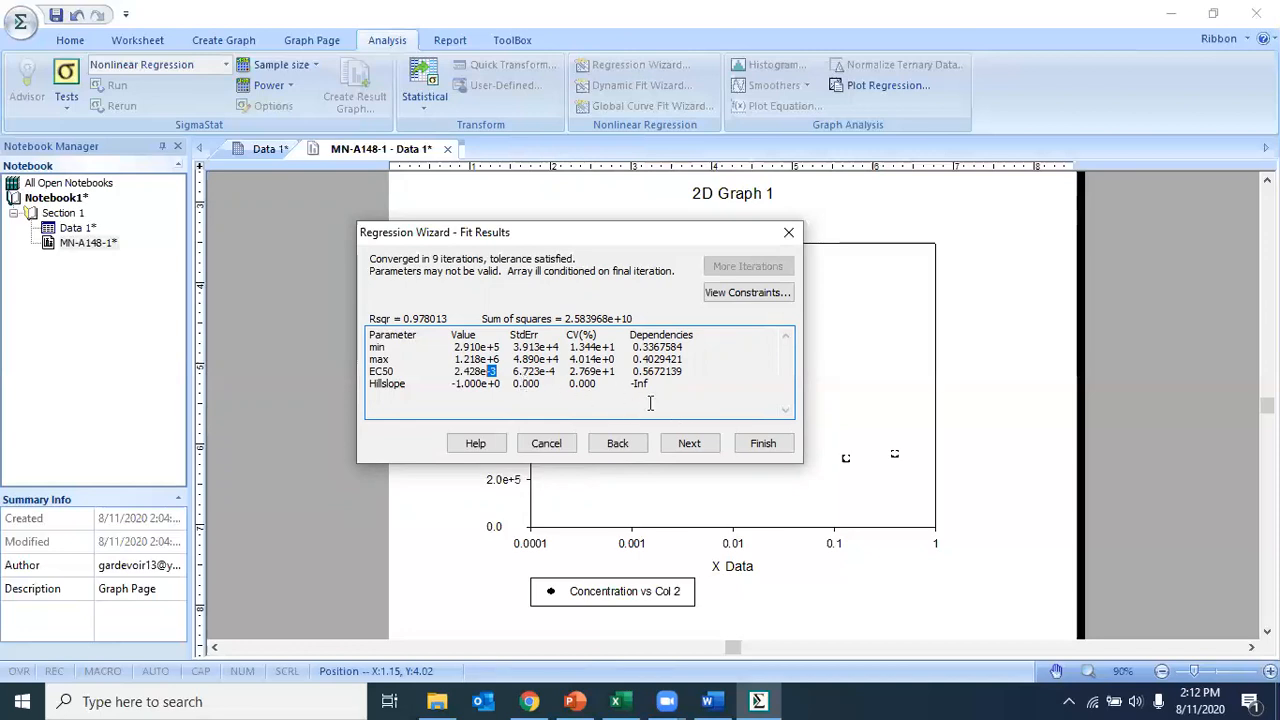
left_click(533, 371)
left_click_drag(534, 371, 451, 372)
left_click(556, 381)
left_click(497, 371)
left_click(514, 371)
Step: Accept the numeric output options, add the fitted curve to 2D Graph 1, and finish the regression
left_click(689, 443)
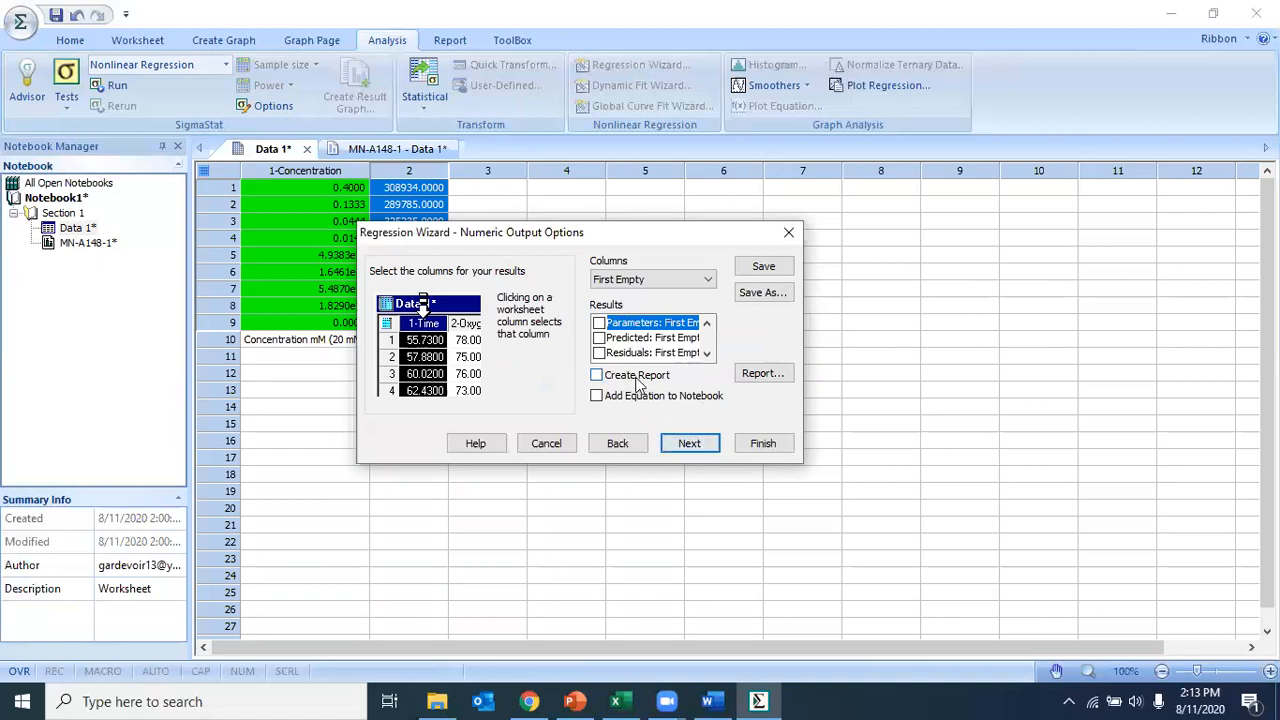
left_click(689, 443)
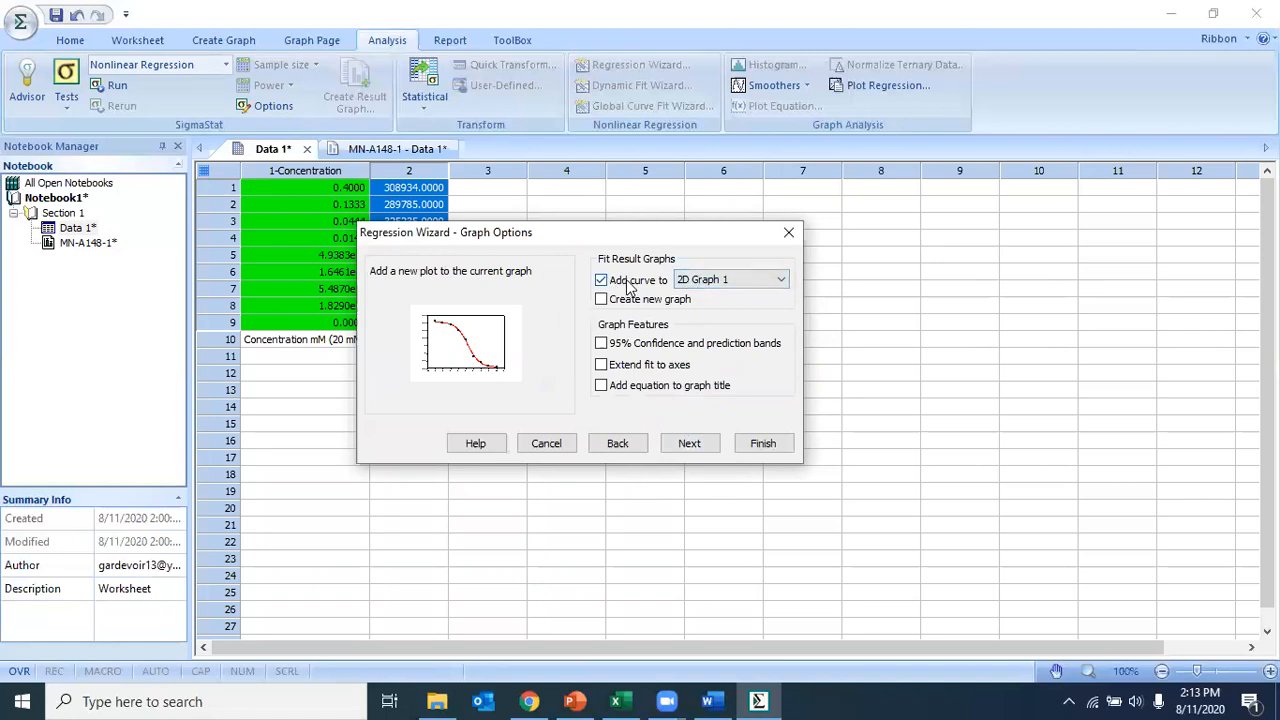
left_click(688, 281)
left_click(688, 281)
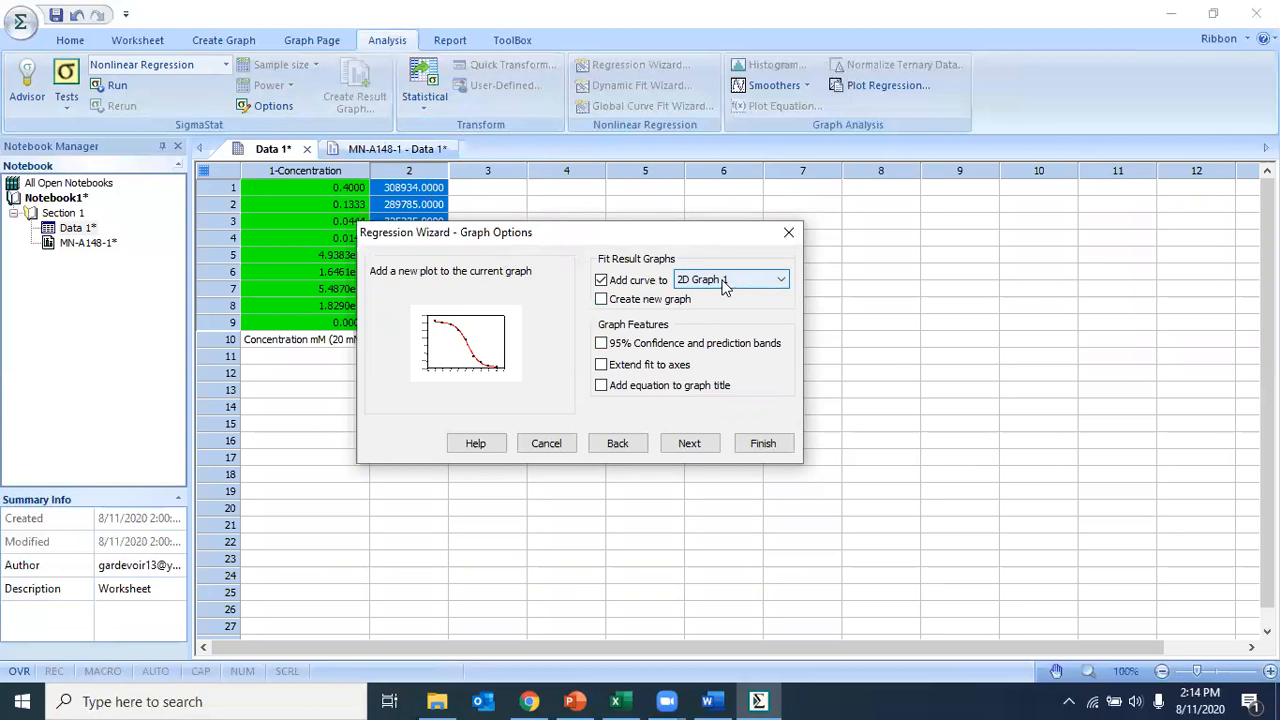
left_click(393, 152)
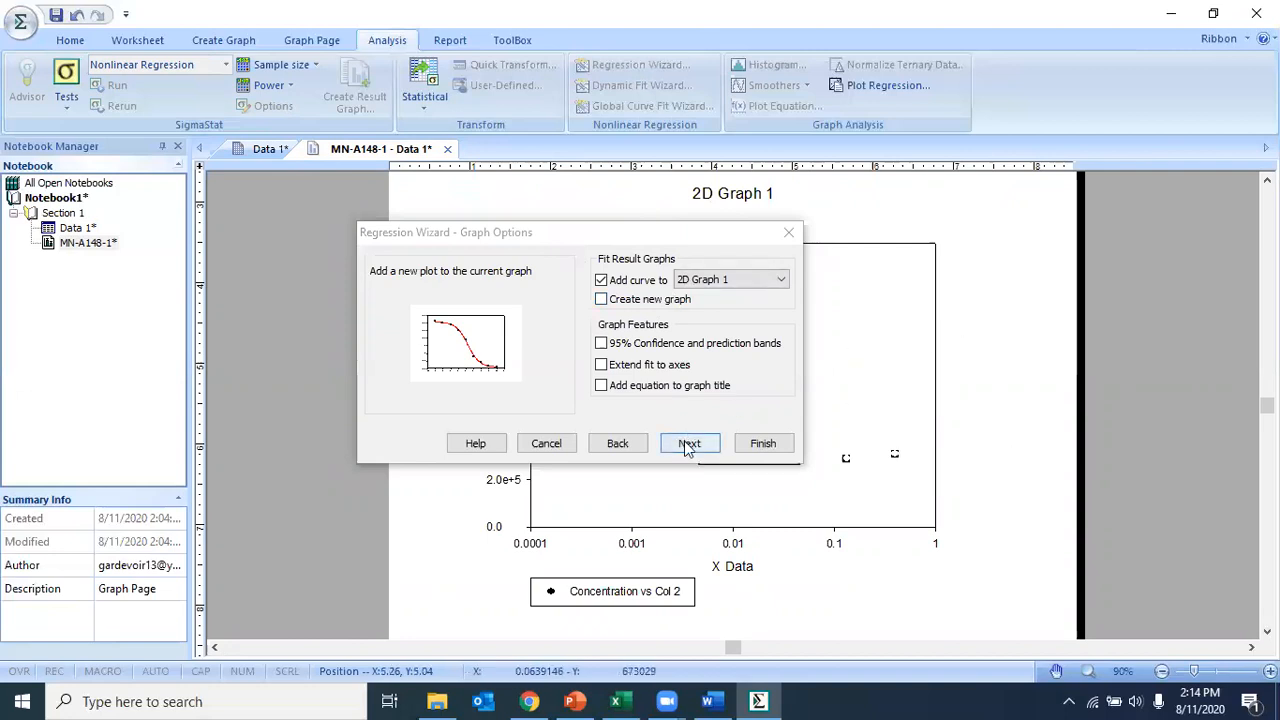
left_click(763, 445)
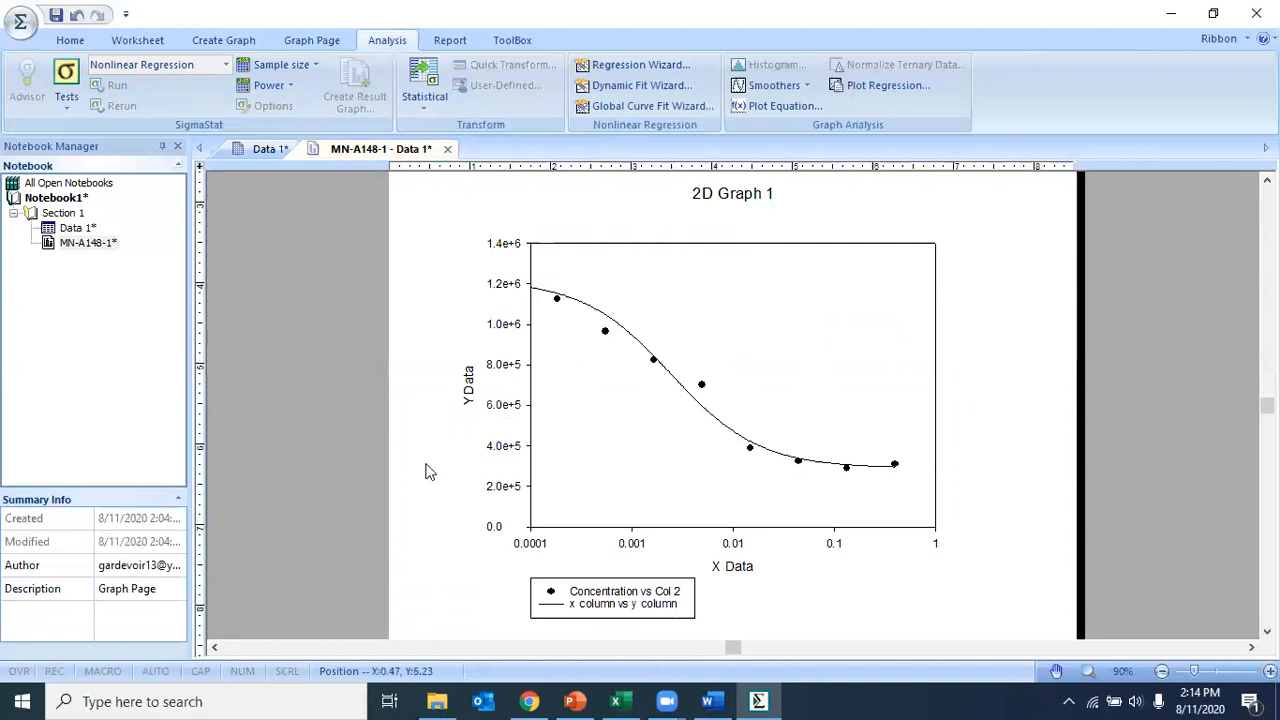
mouse_move(793, 423)
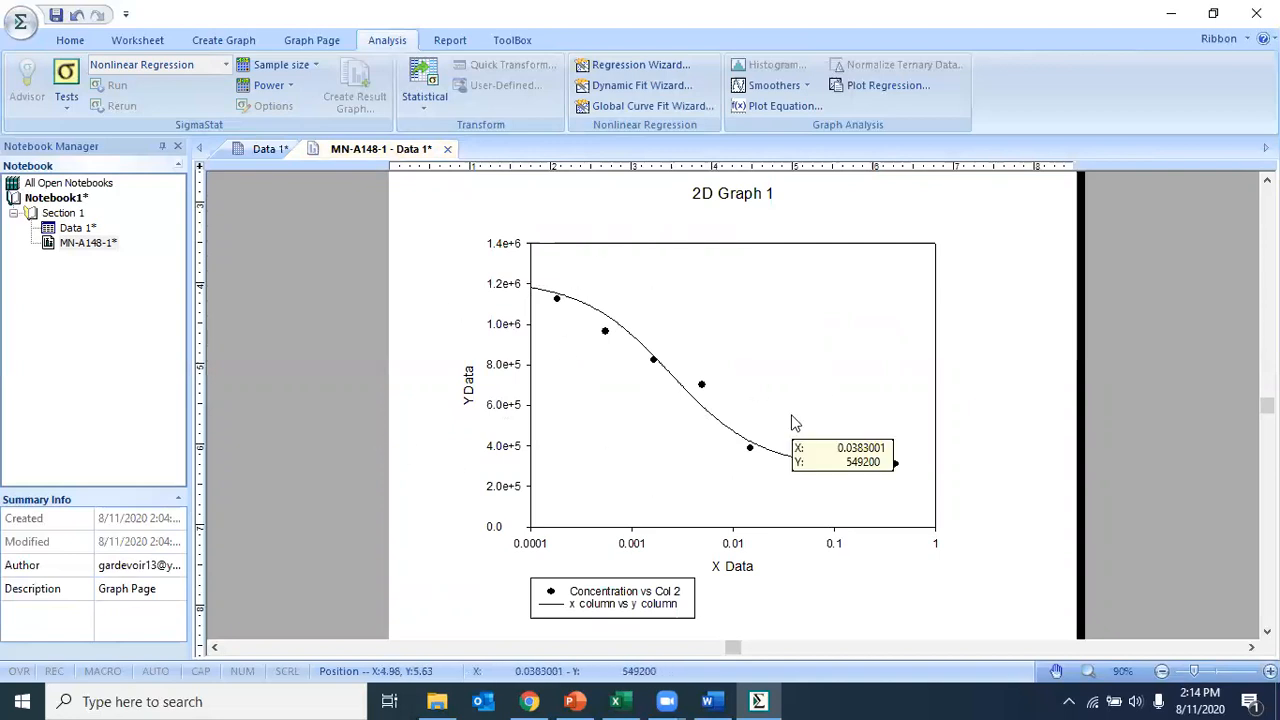